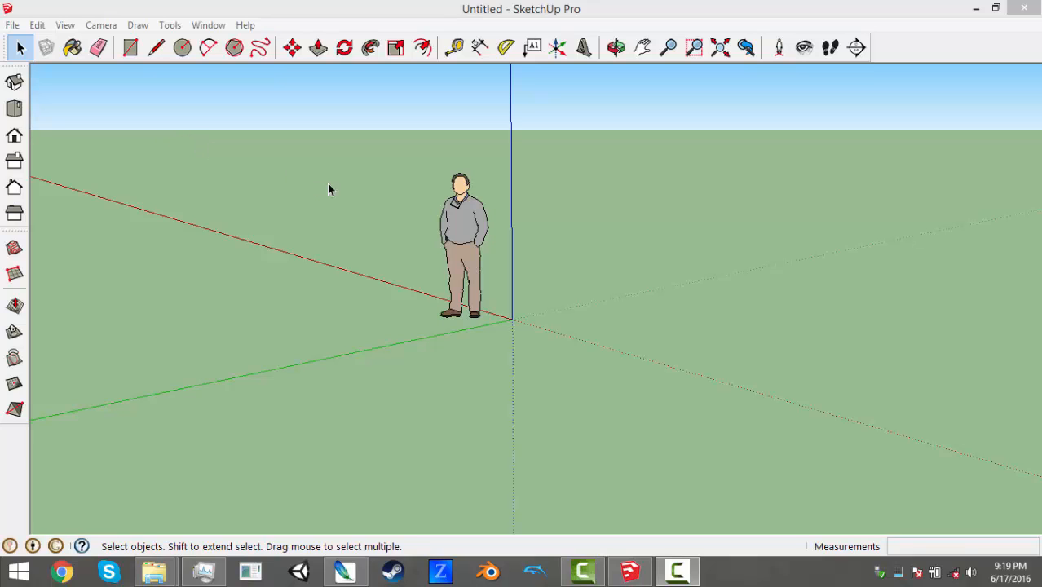
{"action": "middle_click_drag", "start_coordinate": [327, 189], "coordinate": [551, 177]}
{"action": "middle_click_drag", "start_coordinate": [530, 216], "coordinate": [435, 198]}
{"action": "scroll", "coordinate": [693, 286], "scroll_direction": "down", "scroll_amount": 3}
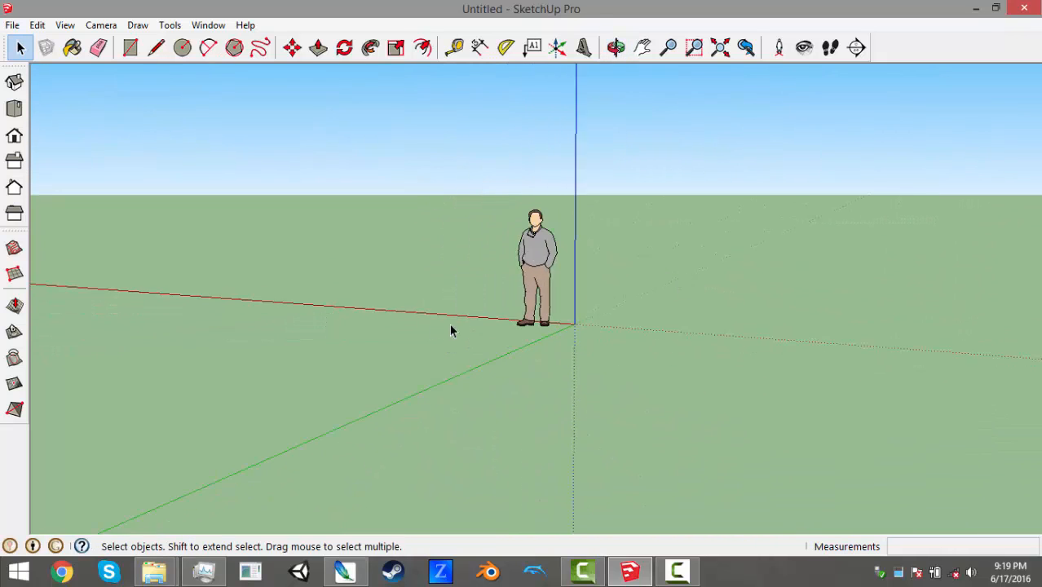
{"action": "scroll", "coordinate": [469, 336], "scroll_direction": "down", "scroll_amount": 1}
{"action": "scroll", "coordinate": [530, 342], "scroll_direction": "up", "scroll_amount": 5}
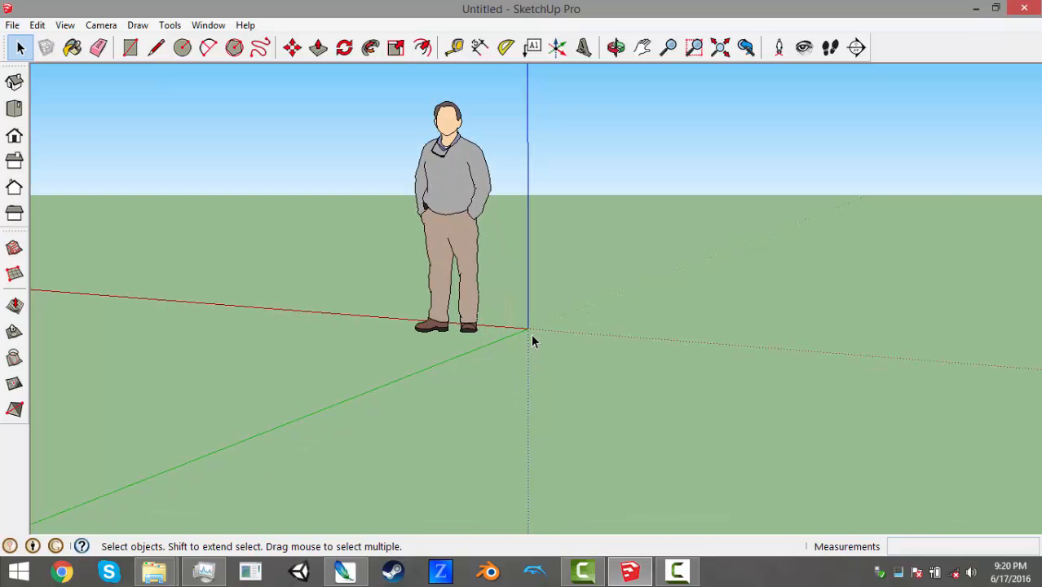
{"action": "scroll", "coordinate": [520, 383], "scroll_direction": "down", "scroll_amount": 3}
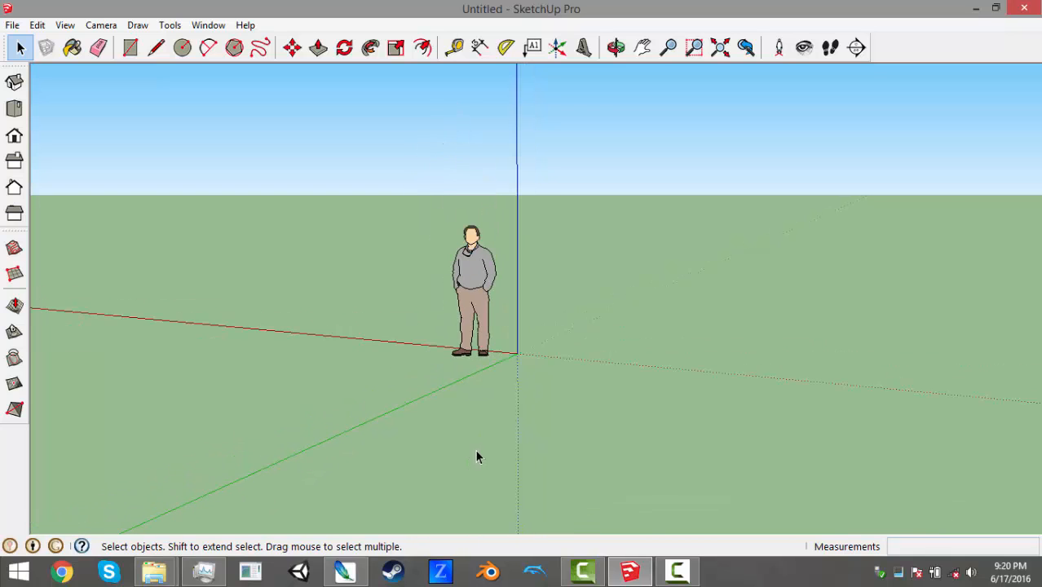
{"action": "middle_click_drag", "start_coordinate": [470, 373], "coordinate": [519, 305]}
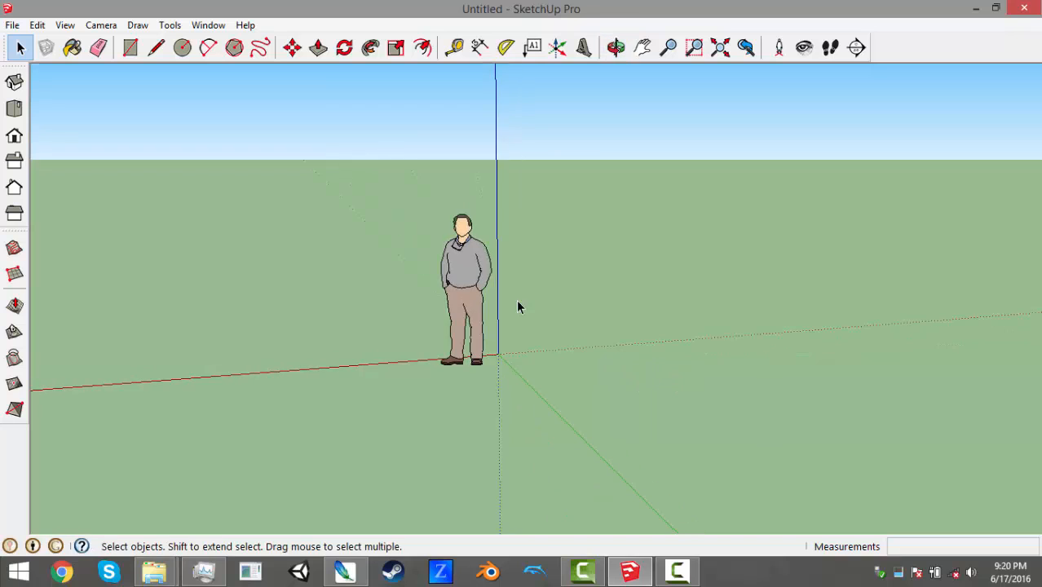
{"action": "scroll", "coordinate": [498, 296], "scroll_direction": "up", "scroll_amount": 4}
{"action": "scroll", "coordinate": [382, 323], "scroll_direction": "down", "scroll_amount": 2}
{"action": "scroll", "coordinate": [400, 309], "scroll_direction": "up", "scroll_amount": 5}
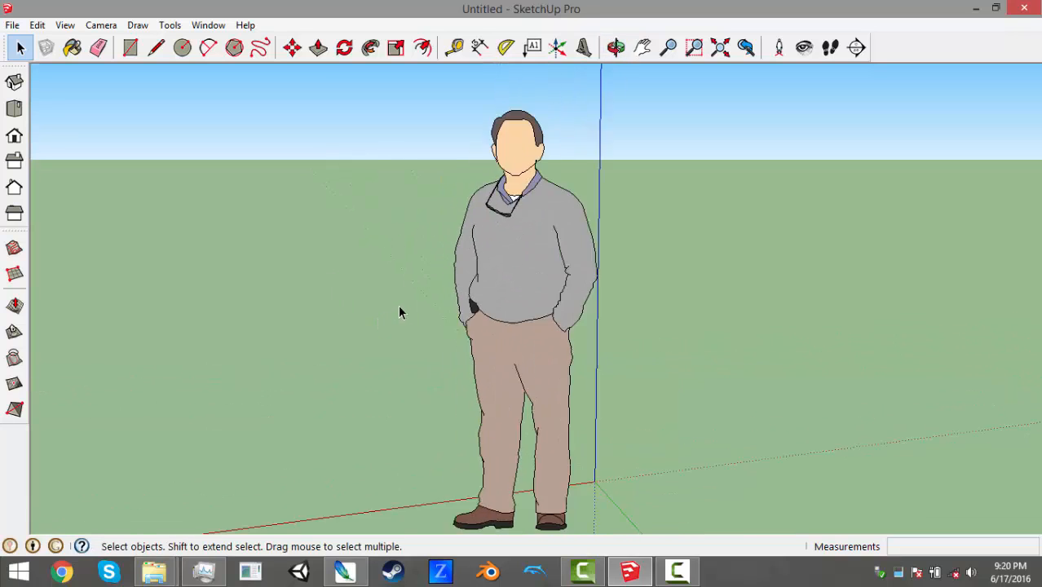
{"action": "scroll", "coordinate": [407, 316], "scroll_direction": "down", "scroll_amount": 3}
{"action": "scroll", "coordinate": [559, 252], "scroll_direction": "down", "scroll_amount": 3}
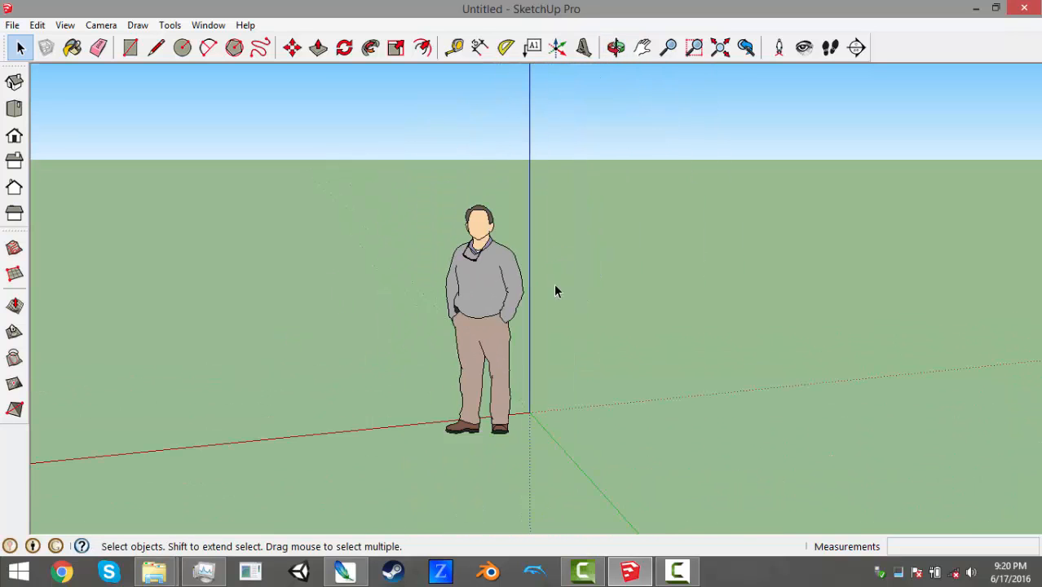
{"action": "scroll", "coordinate": [517, 448], "scroll_direction": "up", "scroll_amount": 3}
{"action": "scroll", "coordinate": [511, 413], "scroll_direction": "down", "scroll_amount": 3}
{"action": "scroll", "coordinate": [517, 409], "scroll_direction": "down", "scroll_amount": 1}
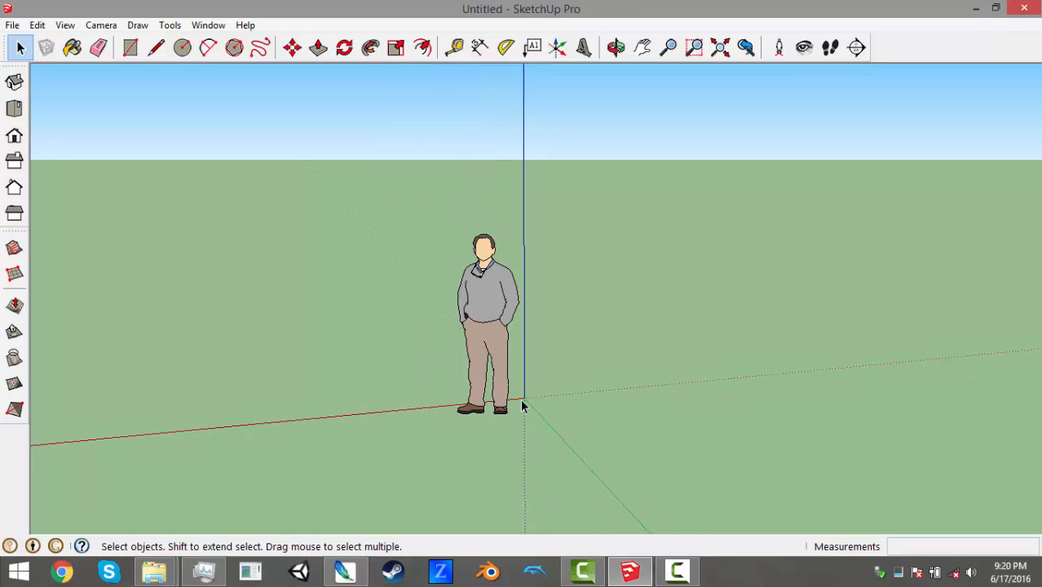
{"action": "middle_click_drag", "start_coordinate": [509, 406], "coordinate": [503, 360]}
{"action": "middle_click_drag", "start_coordinate": [551, 301], "coordinate": [332, 294]}
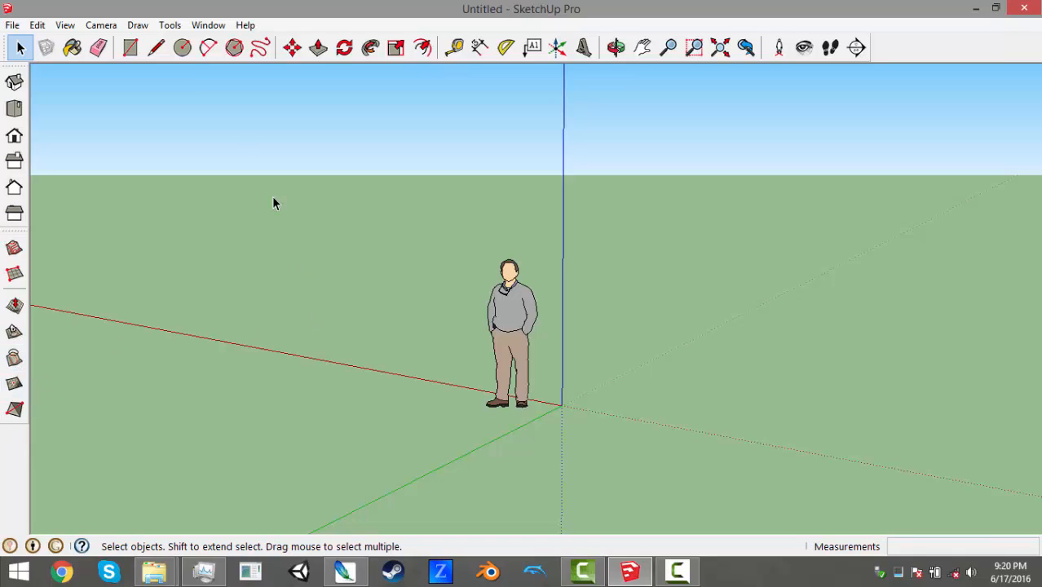
Open the toolbar settings and switch the Large Tool Set toolbar off and back on
{"action": "left_click", "coordinate": [66, 25]}
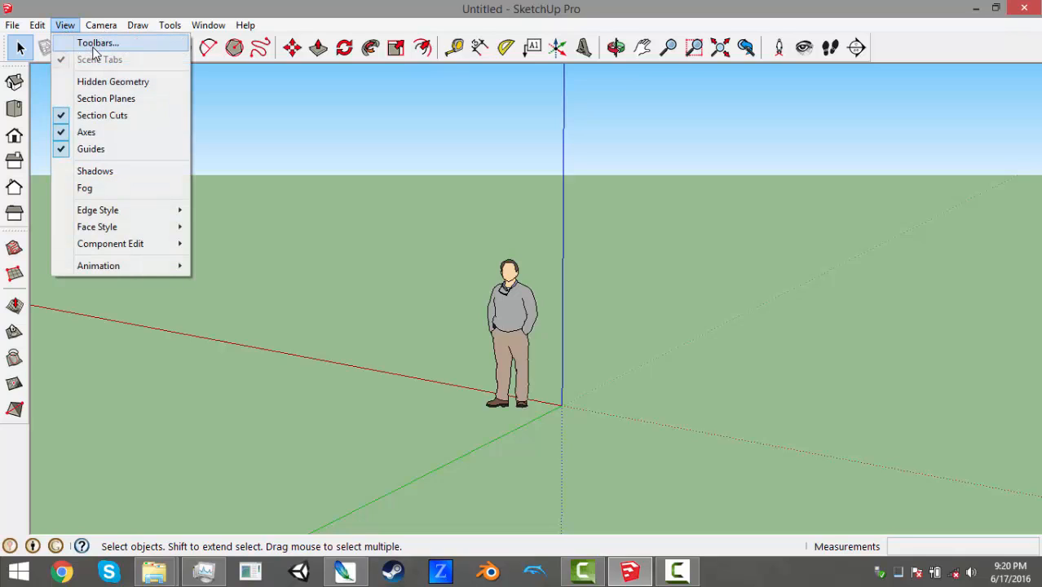
{"action": "left_click", "coordinate": [95, 45]}
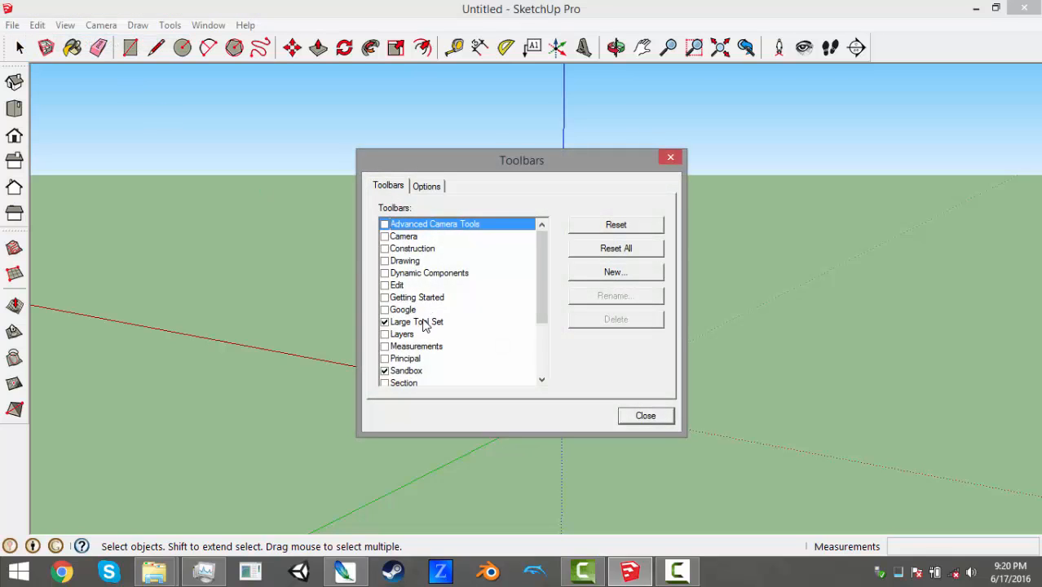
{"action": "left_click", "coordinate": [426, 323]}
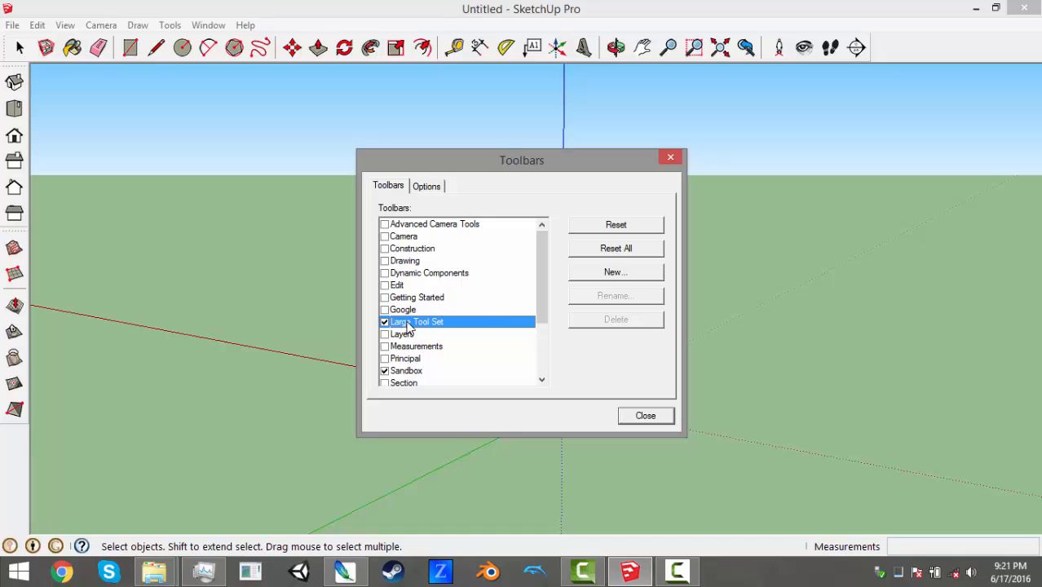
{"action": "left_click", "coordinate": [385, 323]}
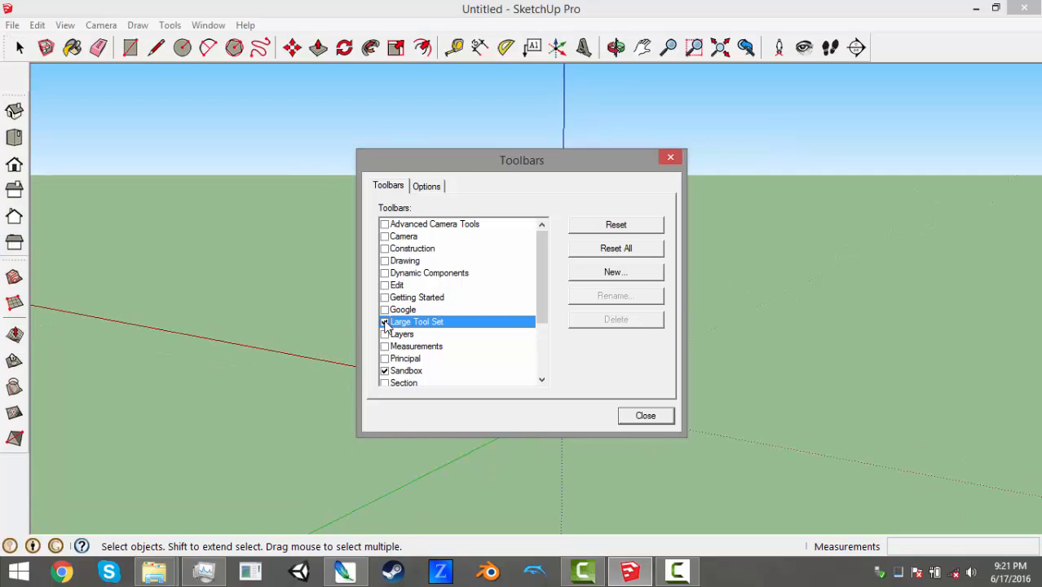
{"action": "left_click", "coordinate": [385, 323]}
{"action": "left_click", "coordinate": [384, 323]}
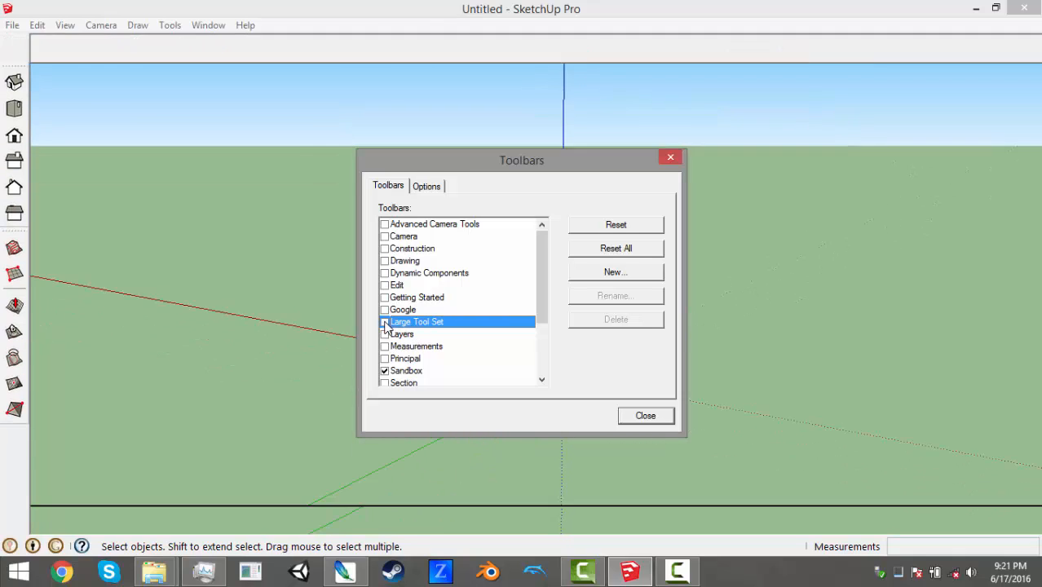
{"action": "left_click", "coordinate": [385, 323]}
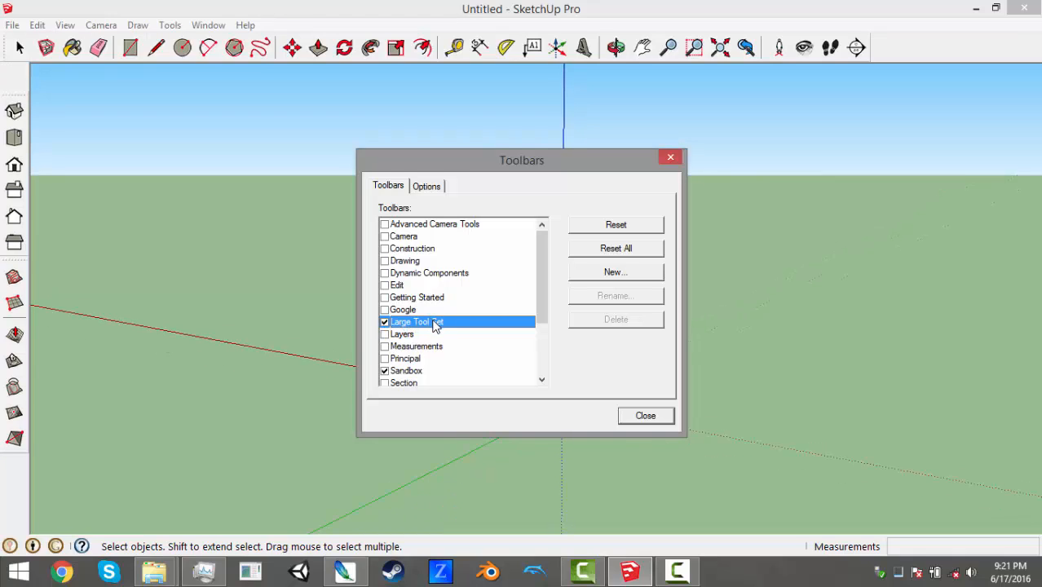
Switch the Sandbox toolbar off and back on in the toolbar settings
{"action": "scroll", "coordinate": [440, 335], "scroll_direction": "down", "scroll_amount": 1}
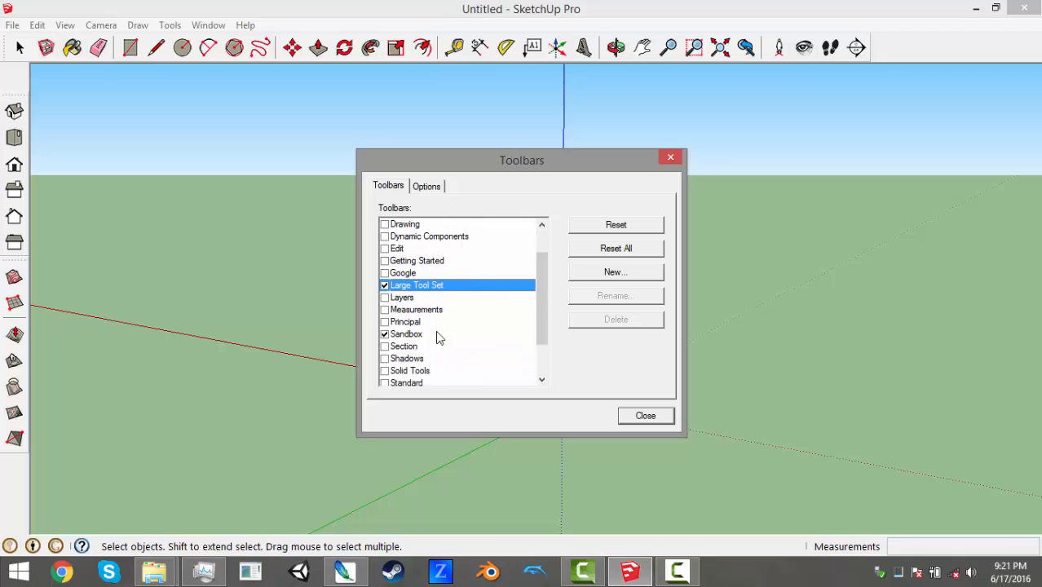
{"action": "left_click", "coordinate": [412, 336]}
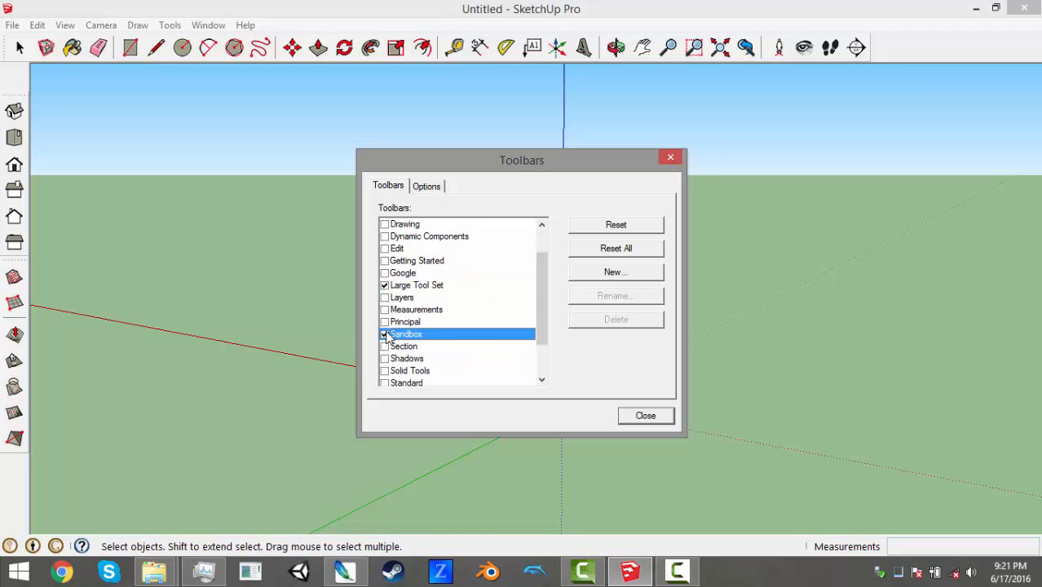
{"action": "left_click", "coordinate": [385, 335]}
{"action": "left_click", "coordinate": [385, 335]}
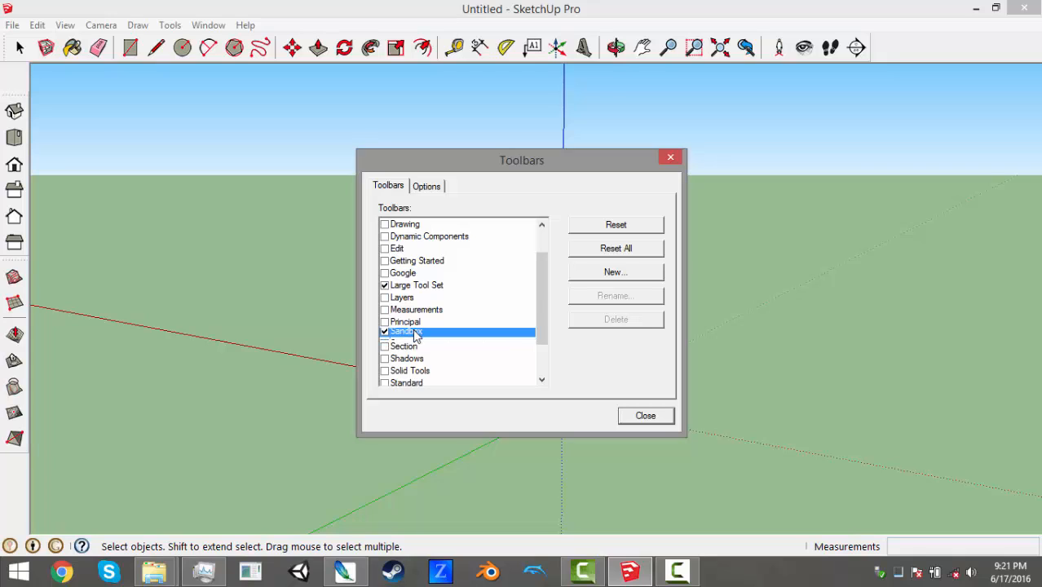
Switch the Views toolbar off and back on, review the list of toolbars and close the toolbar settings
{"action": "scroll", "coordinate": [400, 339], "scroll_direction": "down", "scroll_amount": 2}
{"action": "left_click", "coordinate": [401, 360]}
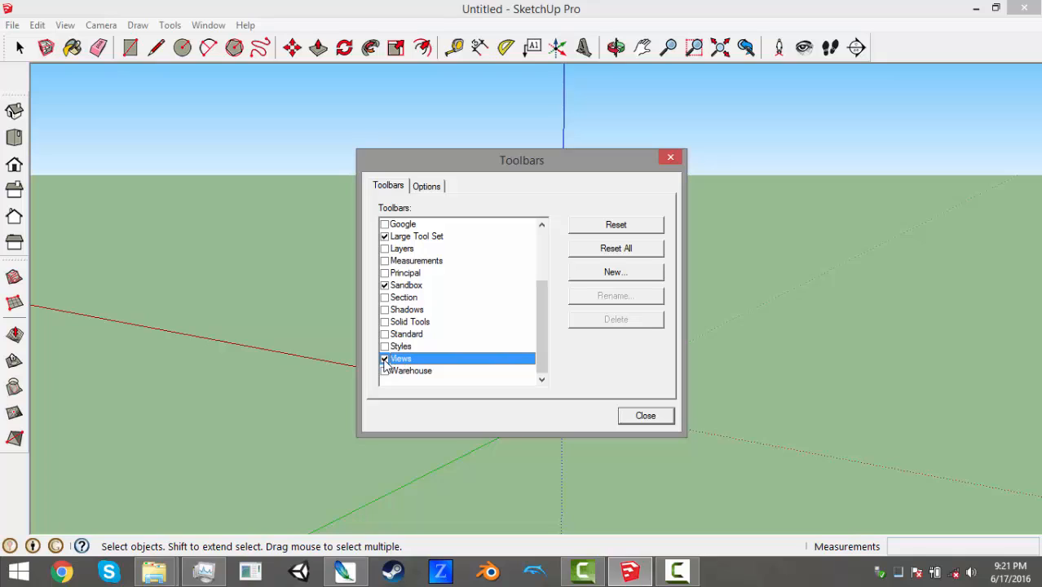
{"action": "left_click", "coordinate": [384, 359]}
{"action": "left_click", "coordinate": [384, 360]}
{"action": "scroll", "coordinate": [409, 297], "scroll_direction": "up", "scroll_amount": 3}
{"action": "scroll", "coordinate": [409, 297], "scroll_direction": "down", "scroll_amount": 3}
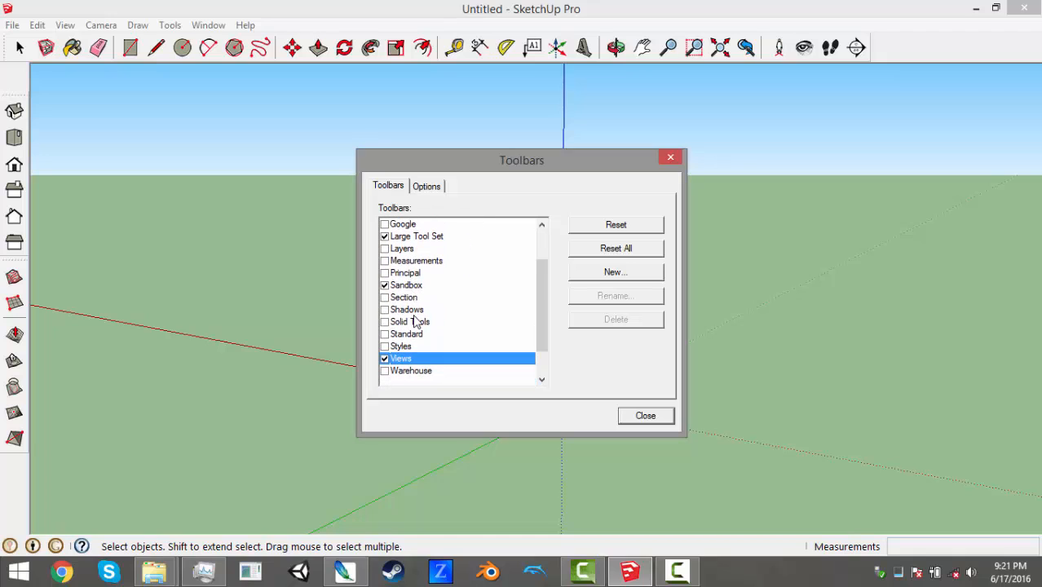
{"action": "scroll", "coordinate": [410, 295], "scroll_direction": "up", "scroll_amount": 3}
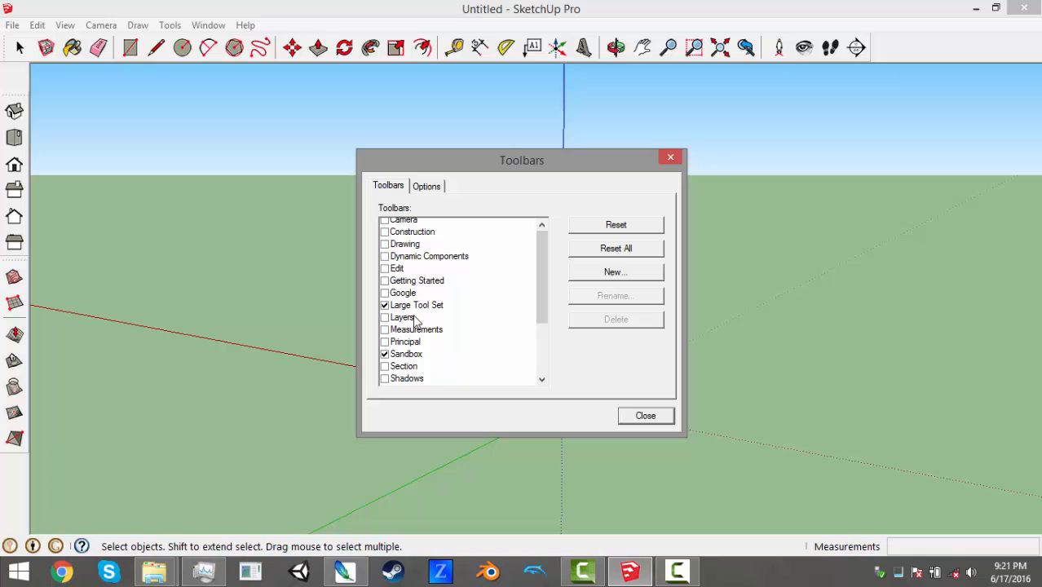
{"action": "left_click", "coordinate": [645, 415]}
Move the vertically docked Views and Sandbox toolbars up, closing the gap beneath the Large Tool Set
{"action": "middle_click_drag", "start_coordinate": [433, 367], "coordinate": [465, 359]}
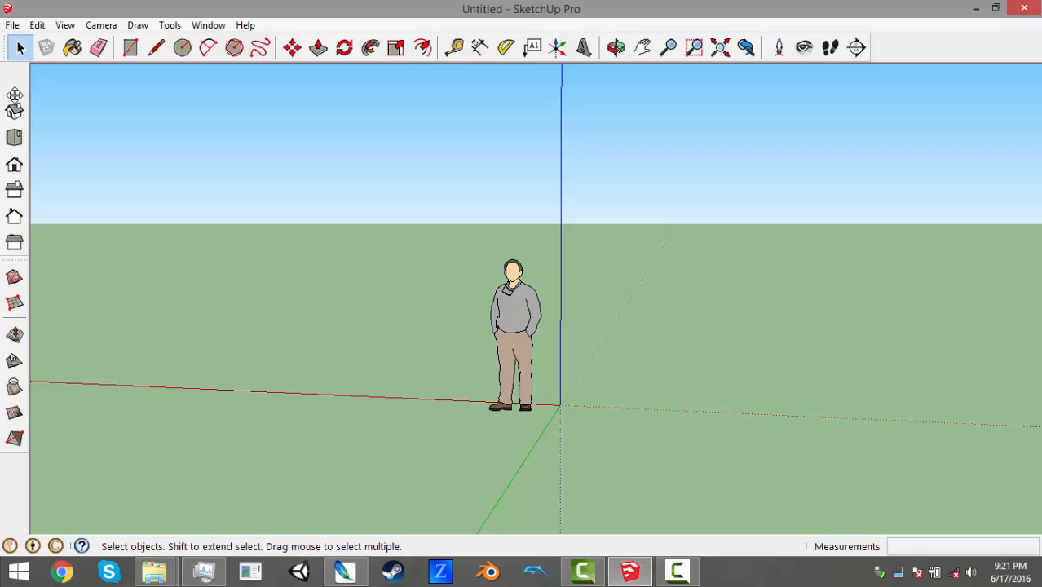
{"action": "left_click_drag", "start_coordinate": [15, 91], "coordinate": [16, 63]}
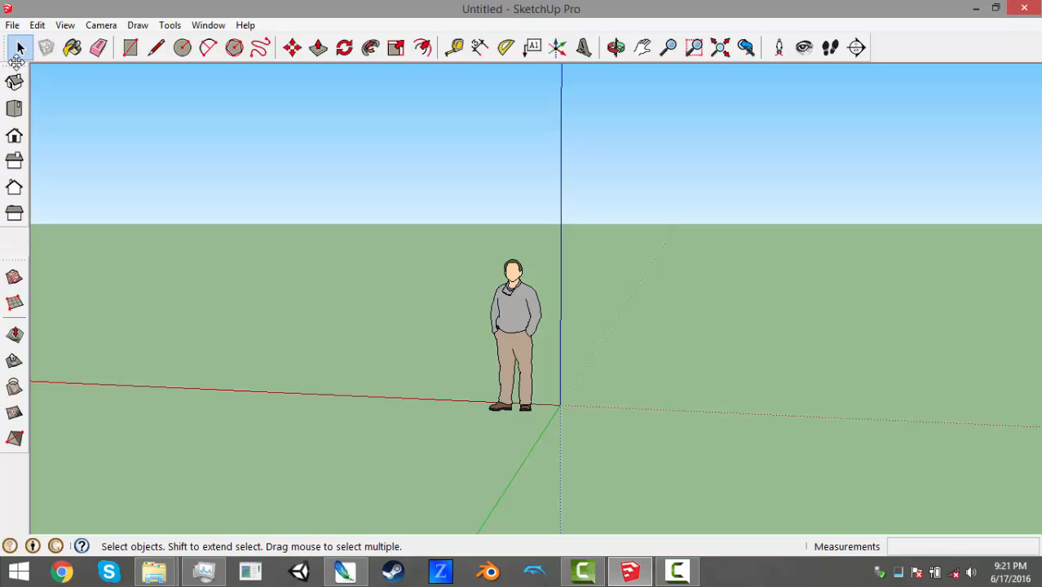
{"action": "left_click_drag", "start_coordinate": [13, 259], "coordinate": [14, 210]}
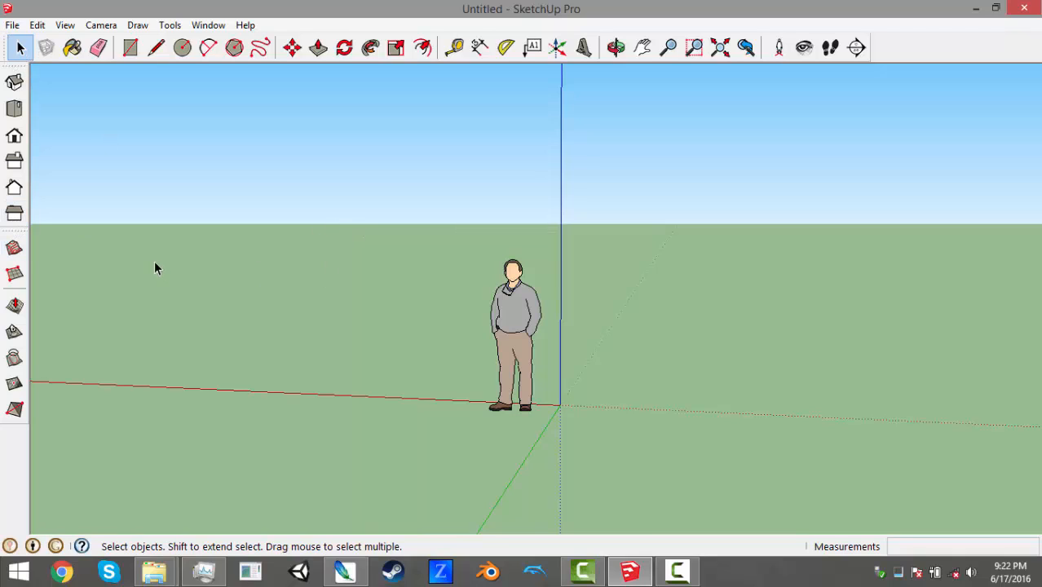
{"action": "left_click_drag", "start_coordinate": [17, 232], "coordinate": [9, 199]}
Draw a large, irregular closed Freehand outline on the ground around the scale figure and the origin
{"action": "middle_click_drag", "start_coordinate": [644, 347], "coordinate": [381, 200]}
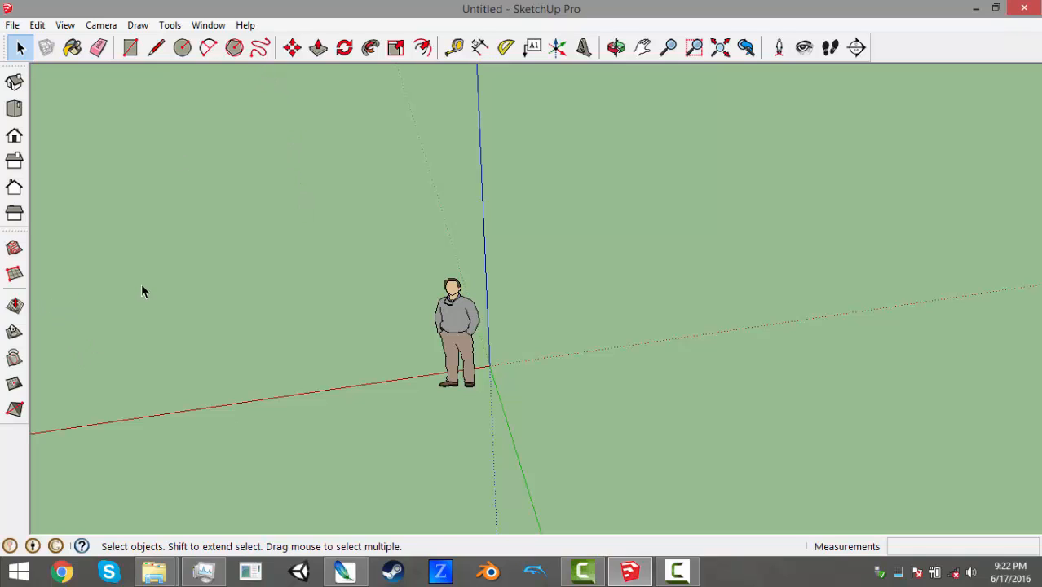
{"action": "left_click", "coordinate": [261, 49]}
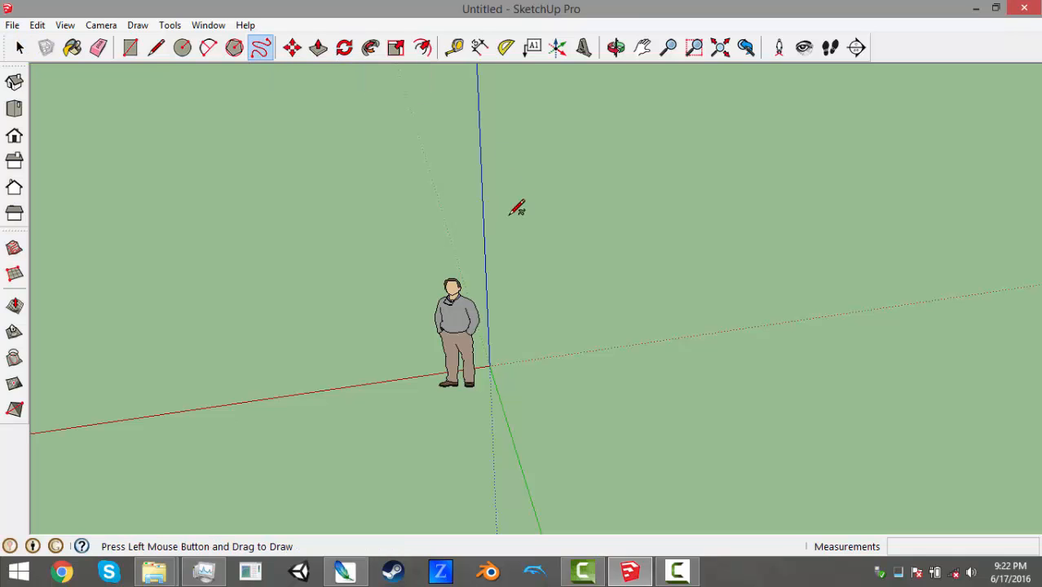
{"action": "scroll", "coordinate": [490, 149], "scroll_direction": "down", "scroll_amount": 5}
{"action": "middle_click_drag", "start_coordinate": [574, 372], "coordinate": [435, 320]}
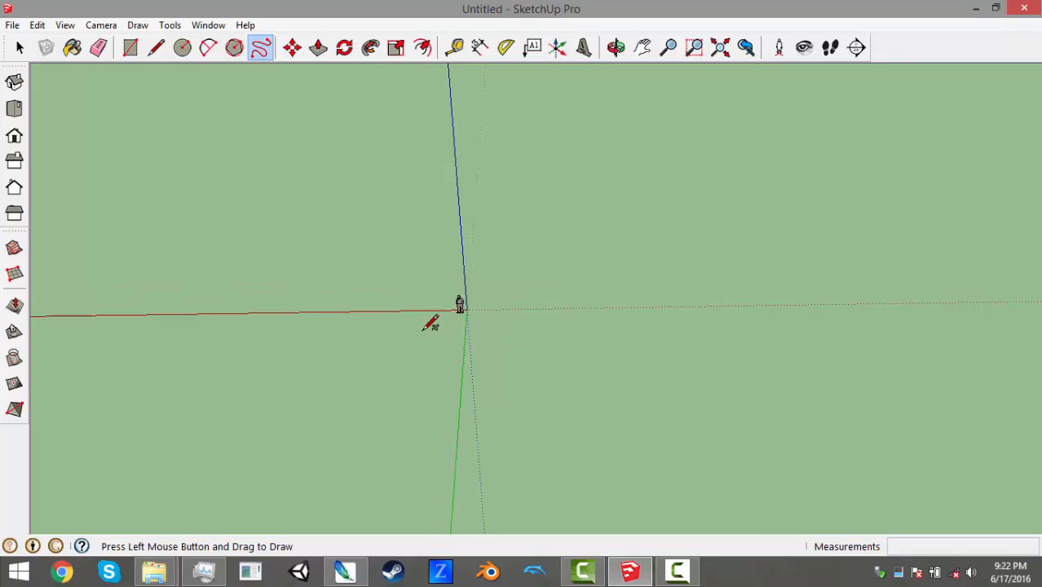
{"action": "mouse_move", "coordinate": [567, 414]}
{"action": "left_mouse_down"}
{"action": "mouse_move", "coordinate": [405, 390]}
{"action": "mouse_move", "coordinate": [297, 259]}
{"action": "mouse_move", "coordinate": [400, 147]}
{"action": "mouse_move", "coordinate": [563, 133]}
{"action": "mouse_move", "coordinate": [667, 234]}
{"action": "mouse_move", "coordinate": [632, 395]}
{"action": "mouse_move", "coordinate": [573, 406]}
{"action": "left_mouse_up"}
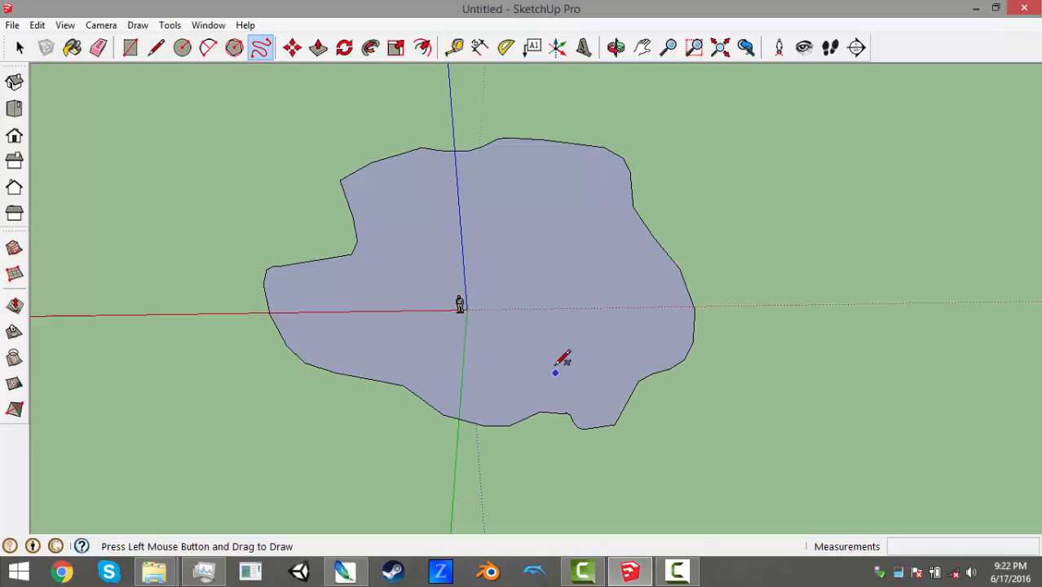
Bridge the small notch in the freehand outline with a line about 11 inches long and erase the leftover notch edges
{"action": "scroll", "coordinate": [587, 416], "scroll_direction": "up", "scroll_amount": 5}
{"action": "scroll", "coordinate": [604, 424], "scroll_direction": "up", "scroll_amount": 5}
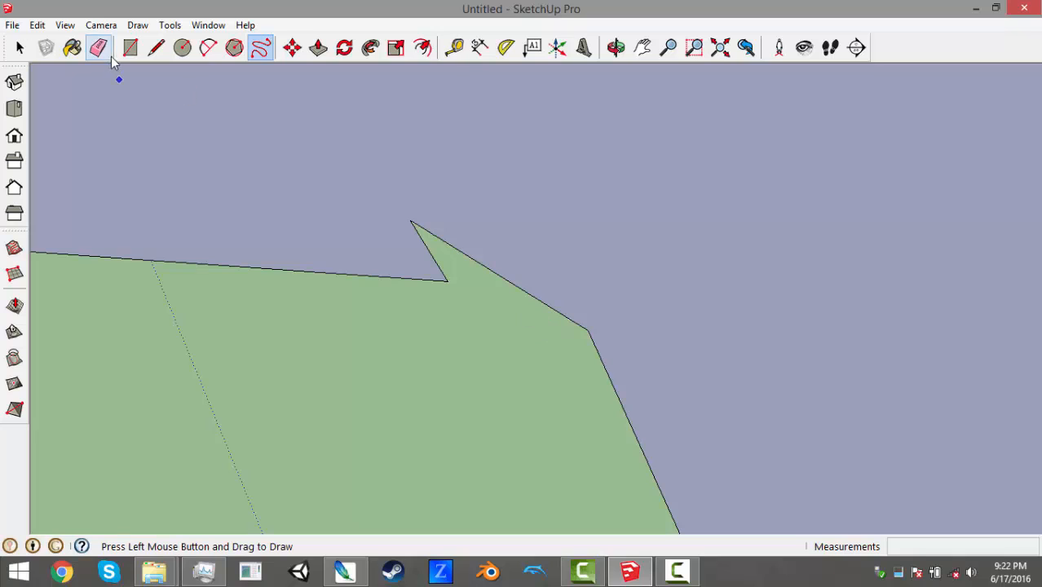
{"action": "left_click", "coordinate": [156, 47]}
{"action": "left_click", "coordinate": [448, 282]}
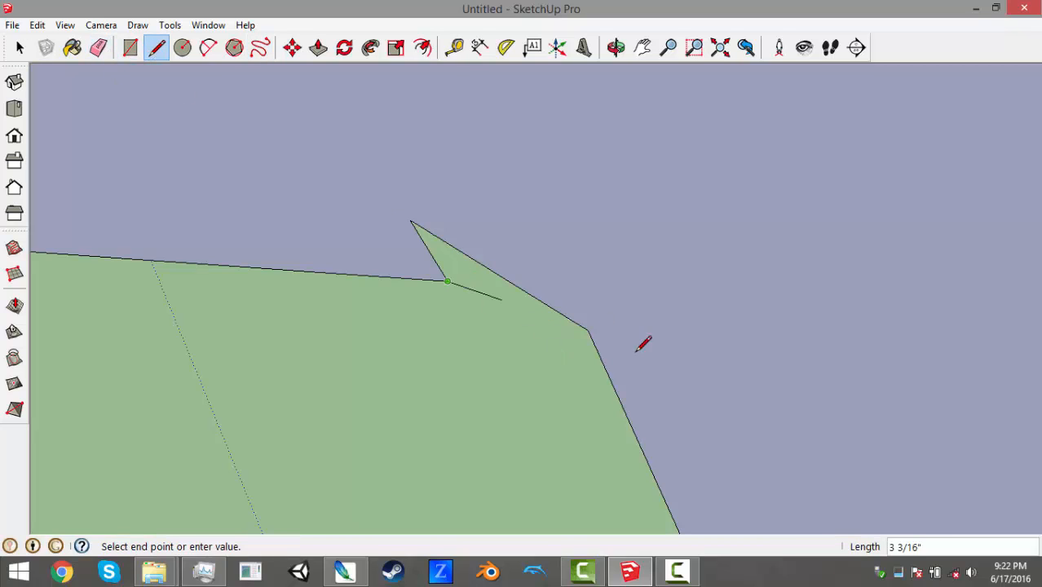
{"action": "left_click", "coordinate": [587, 331]}
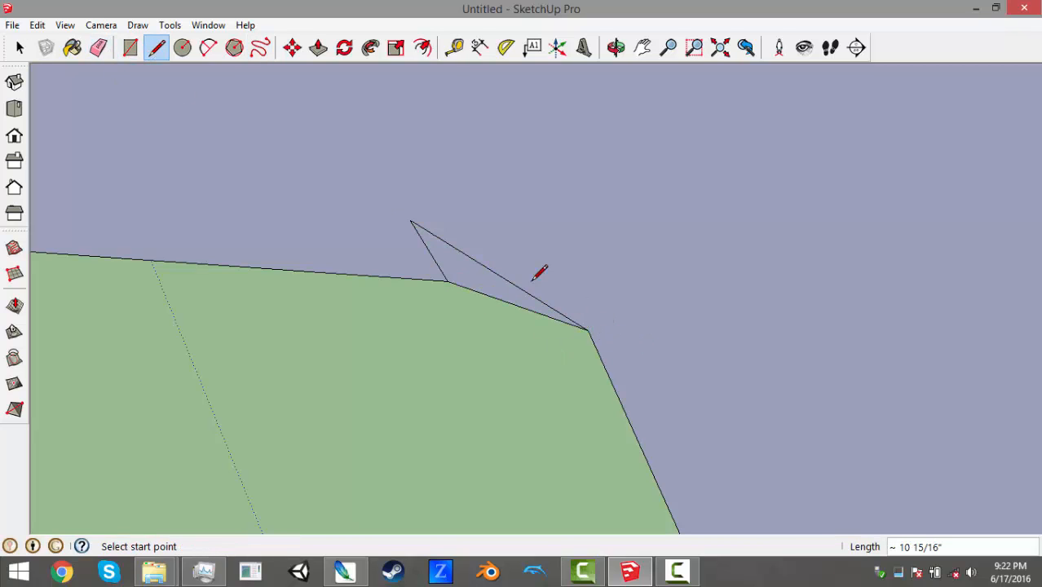
{"action": "left_click", "coordinate": [99, 47]}
{"action": "mouse_move", "coordinate": [455, 246]}
{"action": "left_mouse_down"}
{"action": "mouse_move", "coordinate": [454, 231]}
{"action": "mouse_move", "coordinate": [478, 244]}
{"action": "left_mouse_up"}
{"action": "scroll", "coordinate": [686, 449], "scroll_direction": "down", "scroll_amount": 5}
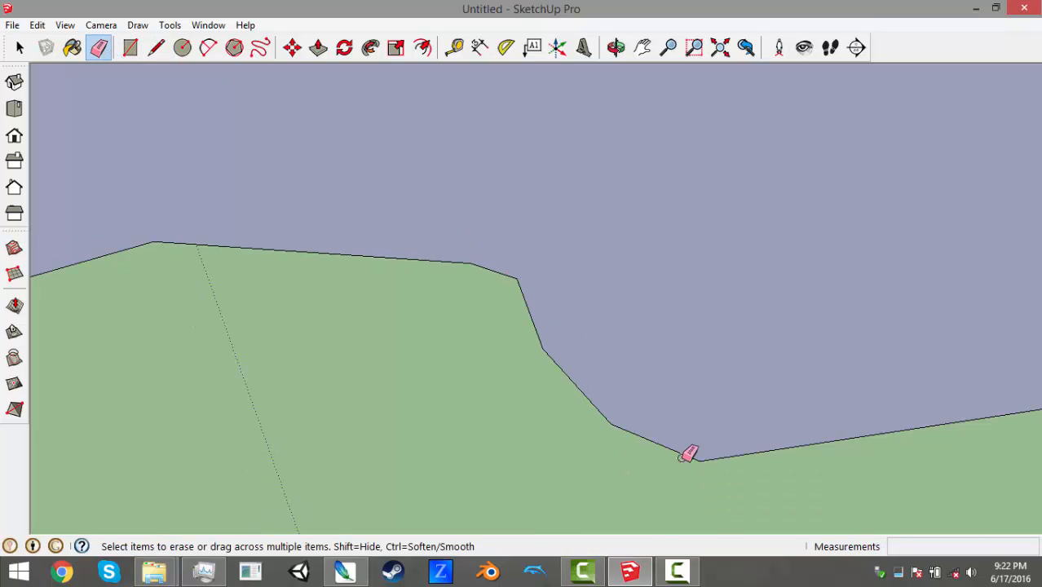
{"action": "key", "text": "space"}
Select the irregular ground face and reverse it so its white front side points up
{"action": "scroll", "coordinate": [563, 410], "scroll_direction": "down", "scroll_amount": 5}
{"action": "mouse_move", "coordinate": [562, 410]}
{"action": "middle_mouse_down"}
{"action": "mouse_move", "coordinate": [376, 196]}
{"action": "mouse_move", "coordinate": [363, 155]}
{"action": "middle_mouse_up"}
{"action": "mouse_move", "coordinate": [363, 155]}
{"action": "middle_mouse_down"}
{"action": "mouse_move", "coordinate": [739, 451]}
{"action": "mouse_move", "coordinate": [734, 489]}
{"action": "middle_mouse_up"}
{"action": "scroll", "coordinate": [661, 424], "scroll_direction": "up", "scroll_amount": 3}
{"action": "scroll", "coordinate": [664, 485], "scroll_direction": "down", "scroll_amount": 3}
{"action": "middle_click_drag", "start_coordinate": [664, 489], "coordinate": [570, 291]}
{"action": "scroll", "coordinate": [524, 339], "scroll_direction": "up", "scroll_amount": 3}
{"action": "right_click", "coordinate": [570, 292]}
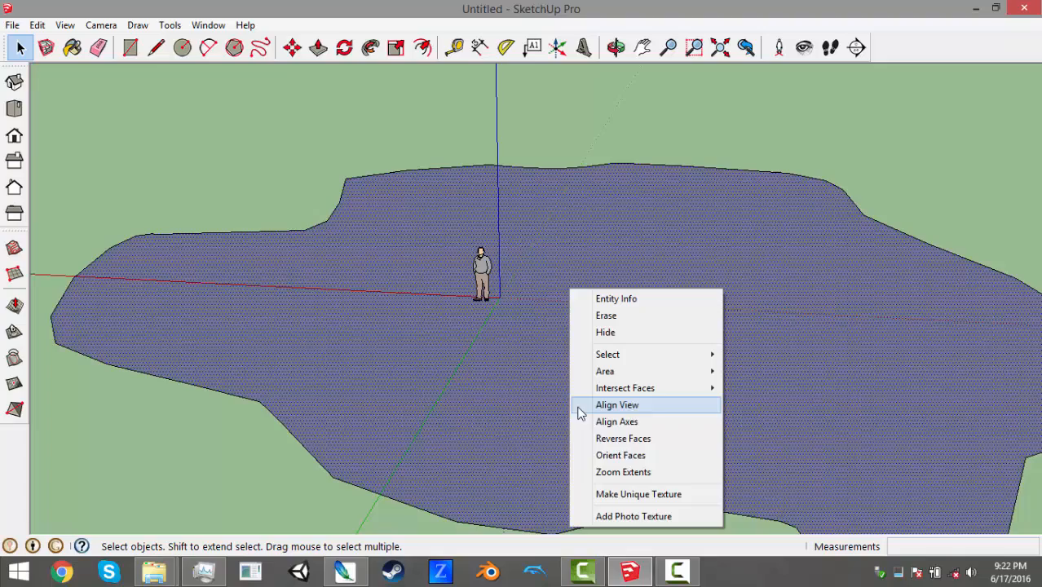
{"action": "left_click", "coordinate": [626, 441]}
Reverse the ground face to its blue back side and again to its white front side
{"action": "middle_click_drag", "start_coordinate": [584, 405], "coordinate": [883, 186]}
{"action": "left_click", "coordinate": [883, 186]}
{"action": "right_click", "coordinate": [636, 253]}
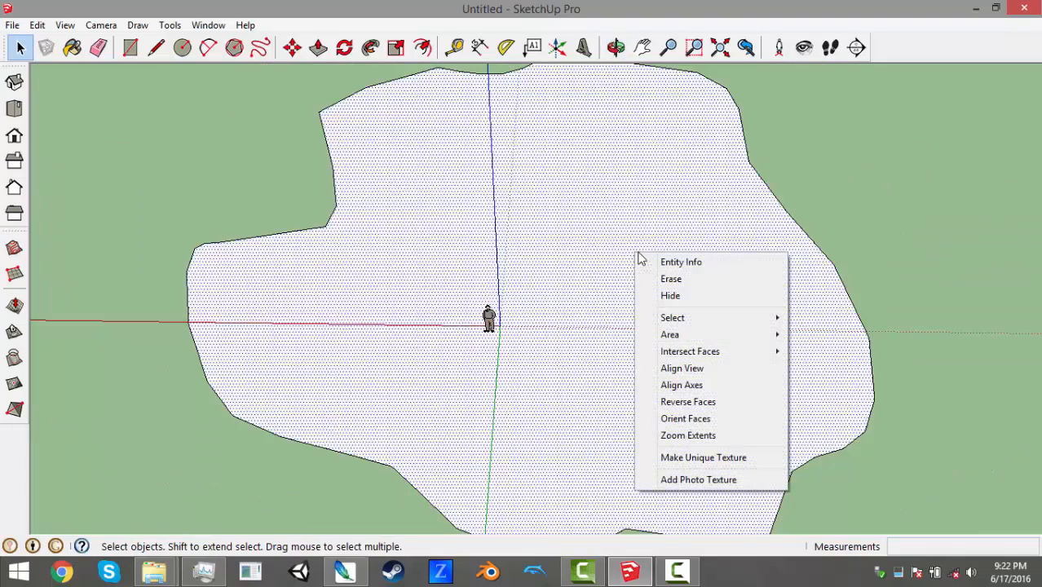
{"action": "left_click", "coordinate": [706, 402]}
{"action": "right_click", "coordinate": [669, 390]}
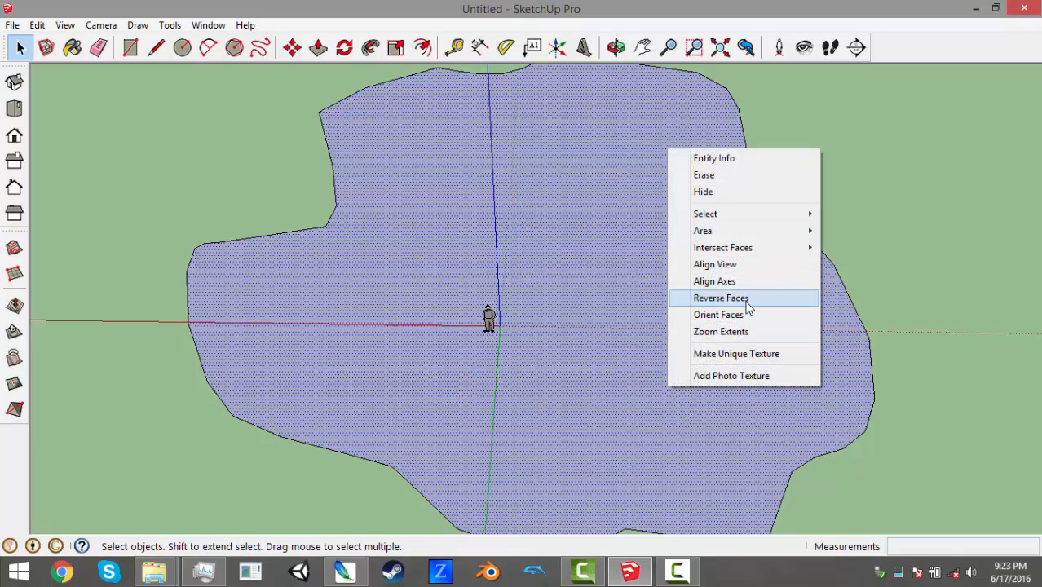
{"action": "middle_click_drag", "start_coordinate": [625, 423], "coordinate": [981, 199]}
{"action": "middle_click_drag", "start_coordinate": [639, 232], "coordinate": [596, 369]}
{"action": "scroll", "coordinate": [763, 434], "scroll_direction": "down", "scroll_amount": 3}
{"action": "middle_click_drag", "start_coordinate": [729, 371], "coordinate": [484, 305]}
{"action": "scroll", "coordinate": [484, 305], "scroll_direction": "up", "scroll_amount": 5}
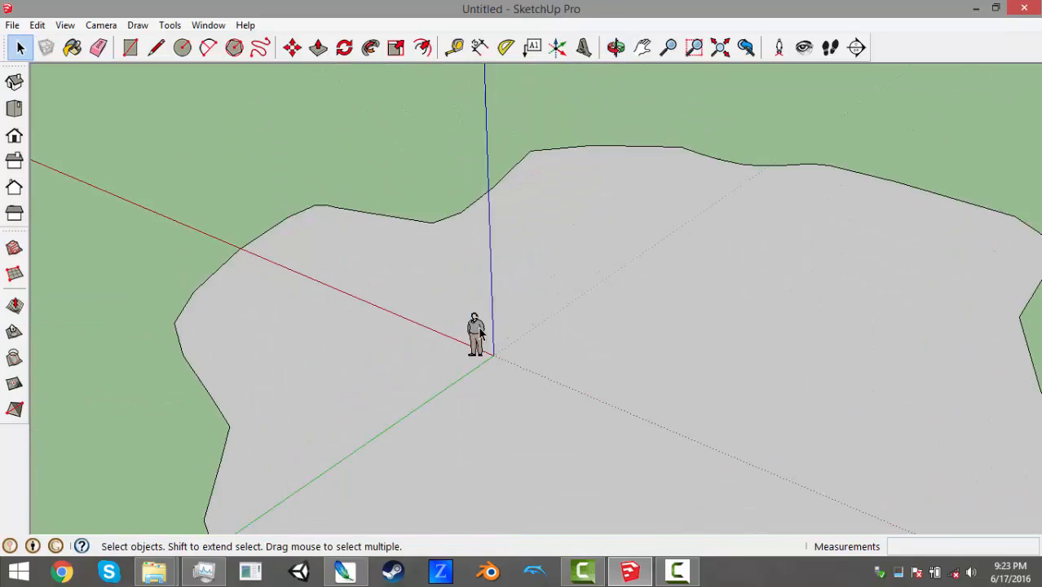
Examine the irregular ground face around the scale figure from several angles, both close up and as a whole
{"action": "middle_click_drag", "start_coordinate": [523, 384], "coordinate": [492, 333]}
{"action": "scroll", "coordinate": [522, 342], "scroll_direction": "down", "scroll_amount": 7}
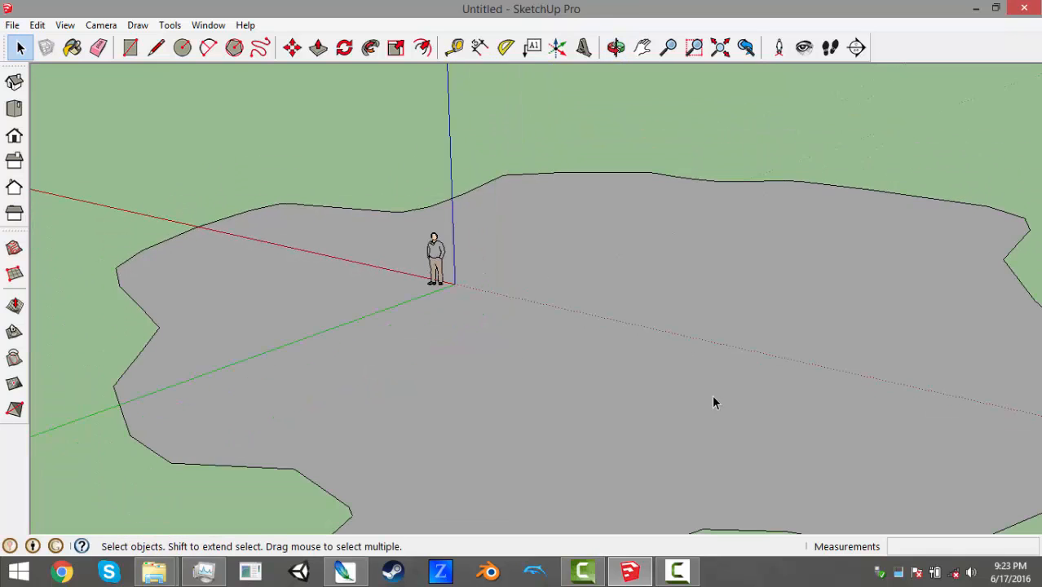
{"action": "scroll", "coordinate": [503, 285], "scroll_direction": "up", "scroll_amount": 4}
{"action": "middle_click_drag", "start_coordinate": [463, 217], "coordinate": [520, 249]}
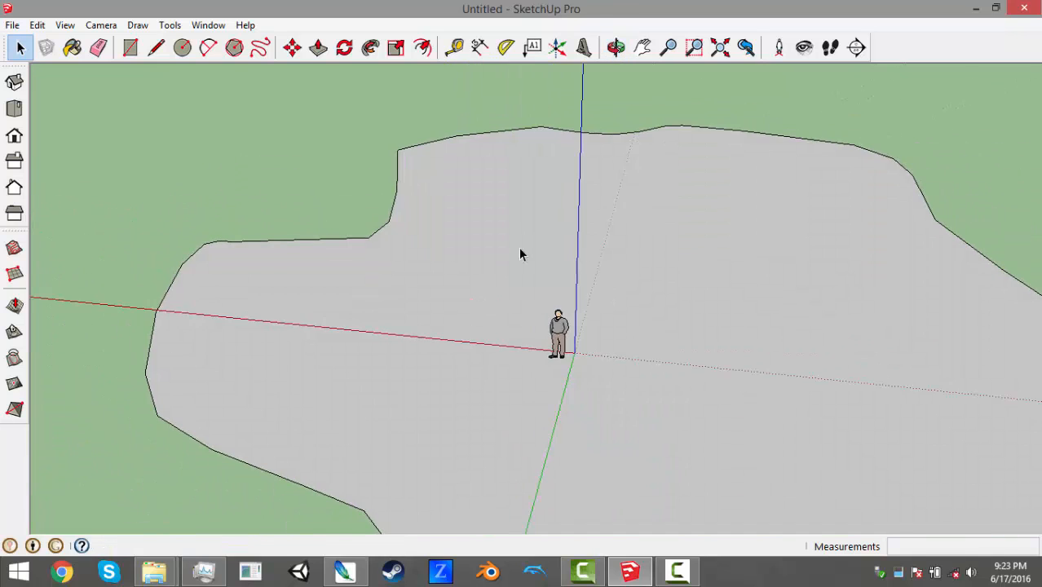
{"action": "scroll", "coordinate": [316, 235], "scroll_direction": "down", "scroll_amount": 4}
{"action": "middle_click_drag", "start_coordinate": [316, 235], "coordinate": [524, 262]}
{"action": "scroll", "coordinate": [523, 359], "scroll_direction": "up", "scroll_amount": 3}
{"action": "scroll", "coordinate": [393, 198], "scroll_direction": "up", "scroll_amount": 2}
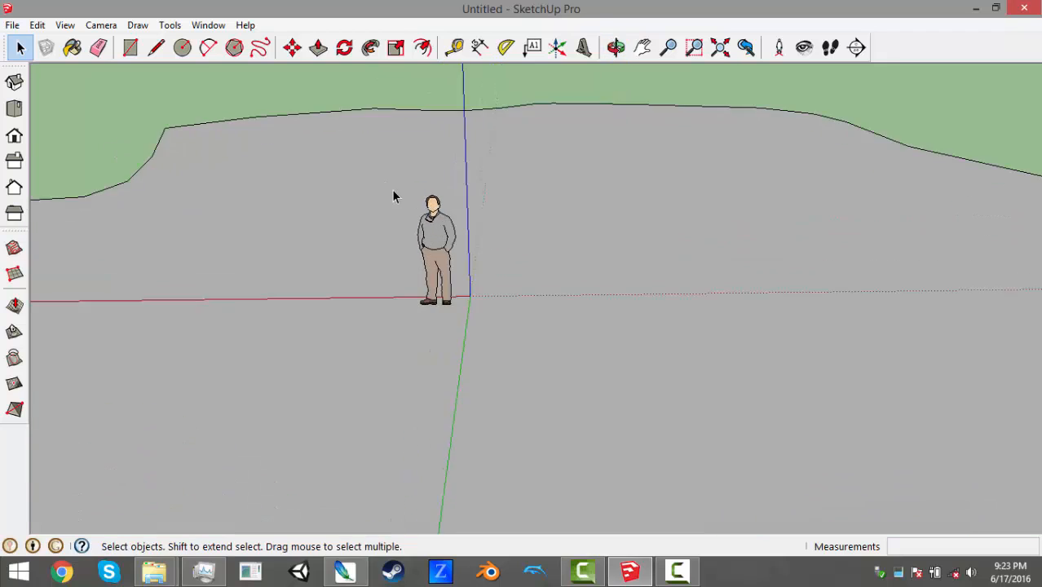
{"action": "scroll", "coordinate": [499, 273], "scroll_direction": "up", "scroll_amount": 4}
{"action": "scroll", "coordinate": [481, 268], "scroll_direction": "down", "scroll_amount": 2}
{"action": "scroll", "coordinate": [481, 268], "scroll_direction": "down", "scroll_amount": 3}
{"action": "scroll", "coordinate": [624, 287], "scroll_direction": "up", "scroll_amount": 1}
{"action": "left_click", "coordinate": [624, 287]}
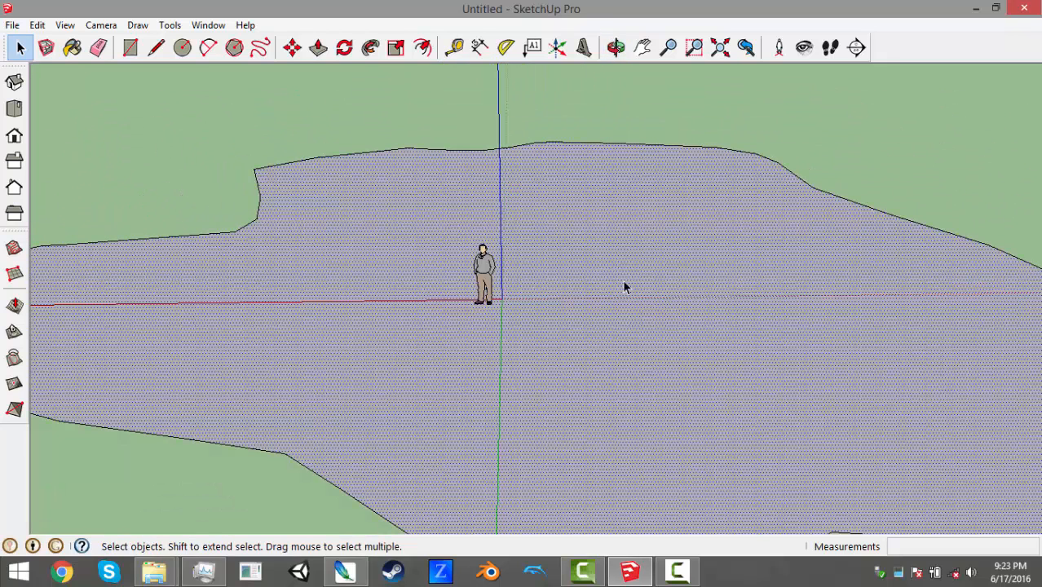
{"action": "left_click", "coordinate": [578, 98]}
{"action": "middle_click_drag", "start_coordinate": [677, 230], "coordinate": [616, 281]}
{"action": "scroll", "coordinate": [571, 228], "scroll_direction": "down", "scroll_amount": 3}
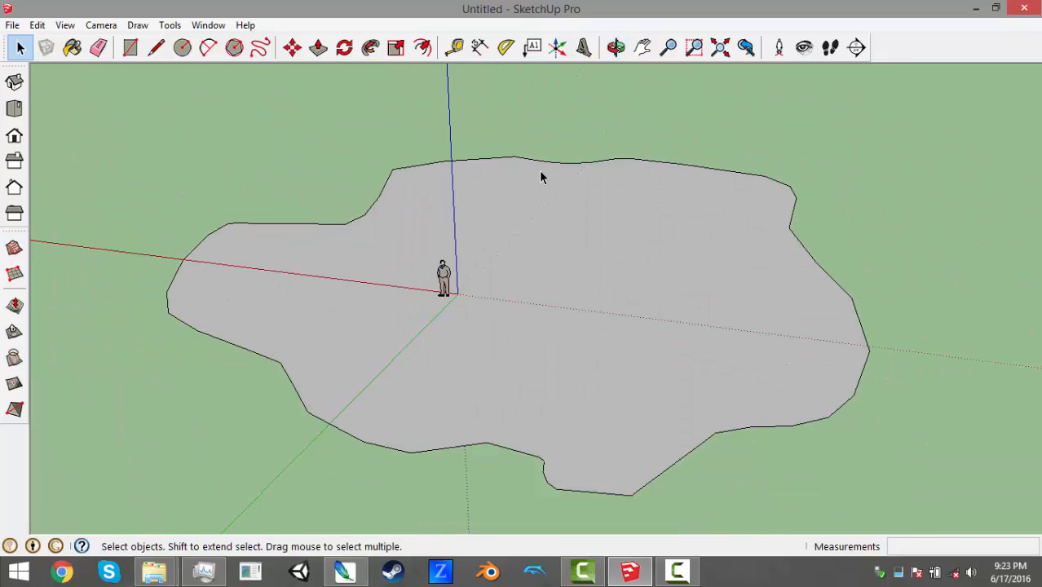
Start the Paint Bucket tool, move the Materials window out of the way, and list the In Model materials
{"action": "left_click", "coordinate": [72, 49]}
{"action": "left_click_drag", "start_coordinate": [74, 49], "coordinate": [178, 134]}
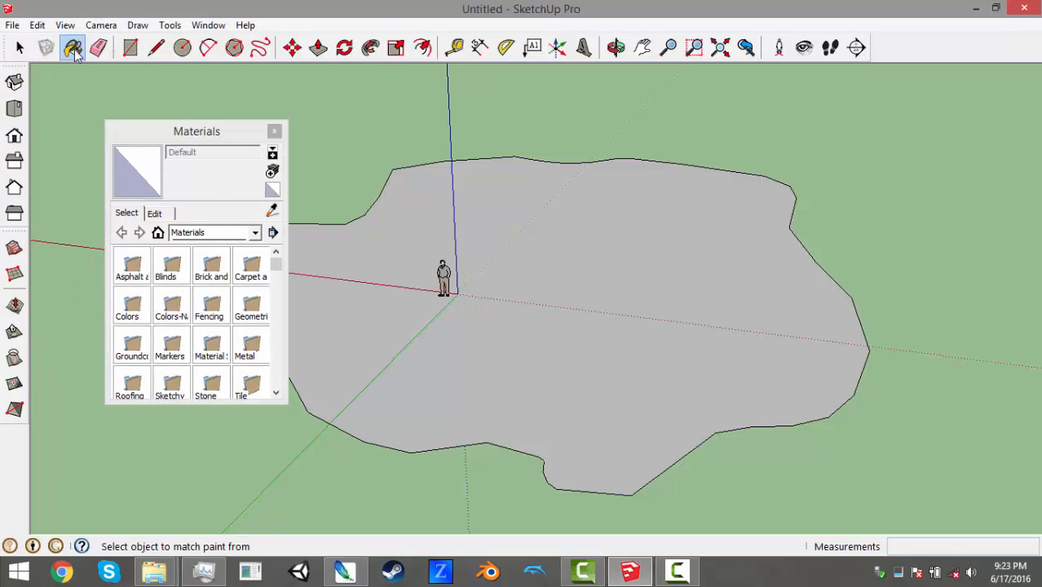
{"action": "left_click_drag", "start_coordinate": [184, 132], "coordinate": [106, 75]}
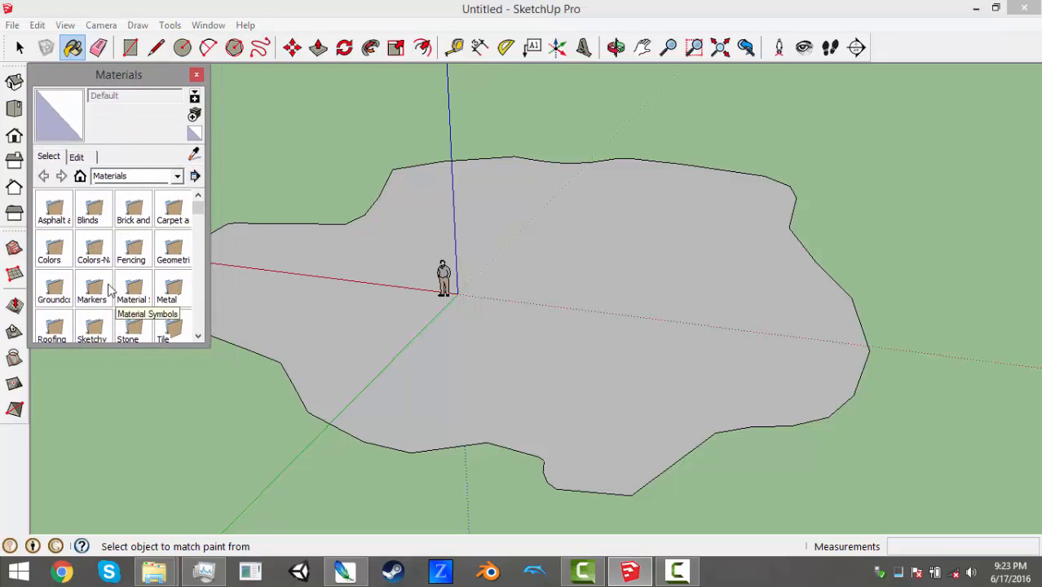
{"action": "mouse_move", "coordinate": [204, 208]}
{"action": "left_mouse_down"}
{"action": "mouse_move", "coordinate": [199, 299]}
{"action": "mouse_move", "coordinate": [198, 194]}
{"action": "left_mouse_up"}
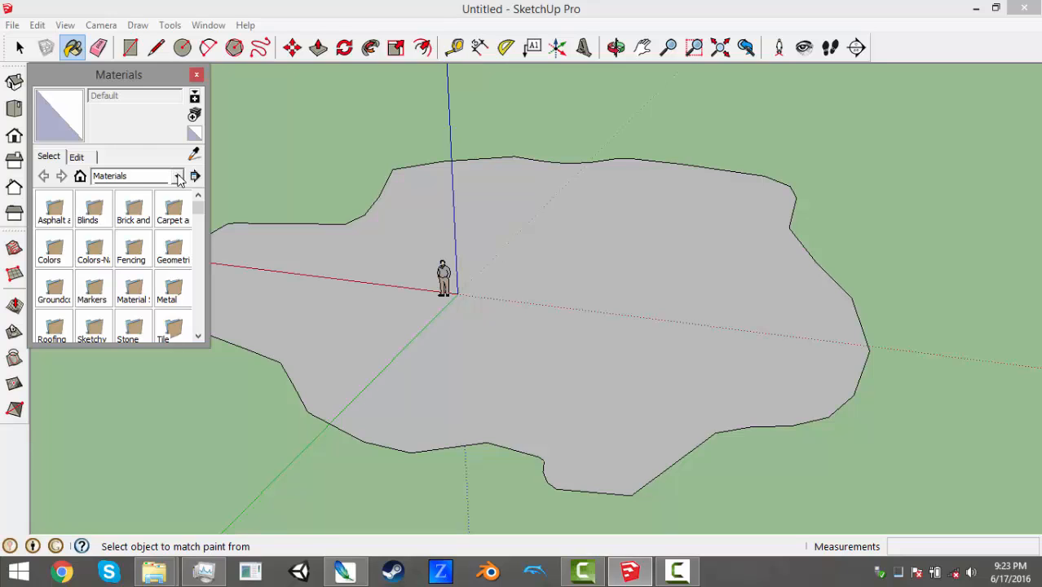
{"action": "left_click", "coordinate": [177, 176]}
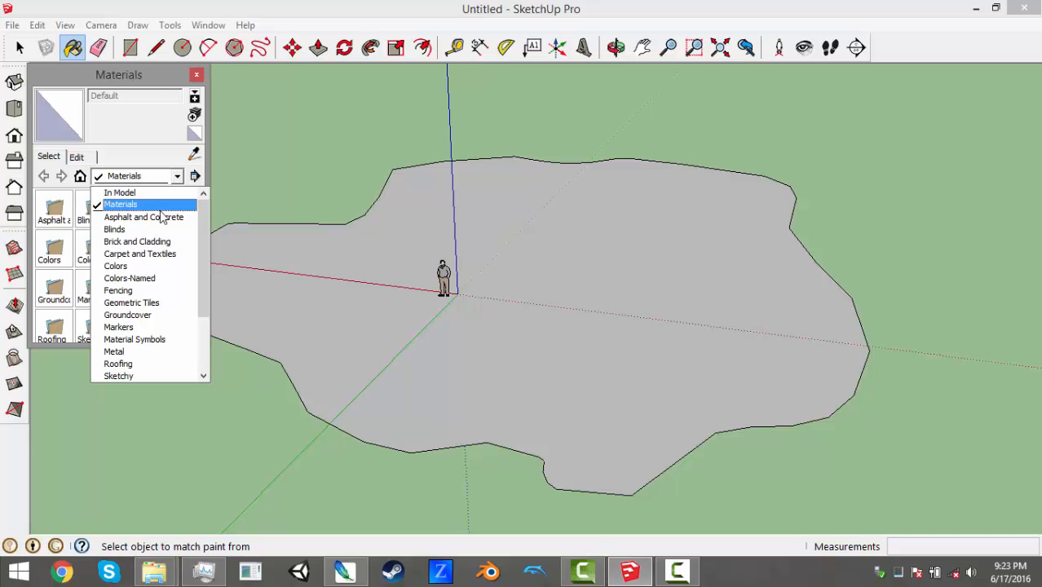
{"action": "left_click", "coordinate": [112, 195]}
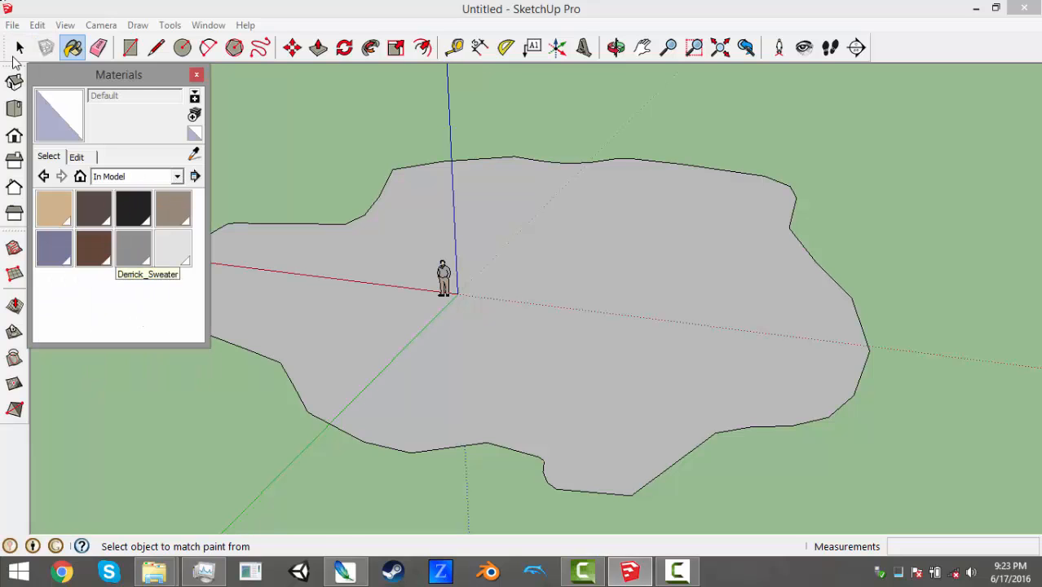
Return to the Select tool and examine the scale figure up close to compare its colors with the In Model materials
{"action": "left_click", "coordinate": [19, 47]}
{"action": "mouse_move", "coordinate": [658, 418]}
{"action": "middle_mouse_down"}
{"action": "mouse_move", "coordinate": [734, 400]}
{"action": "mouse_move", "coordinate": [718, 400]}
{"action": "middle_mouse_up"}
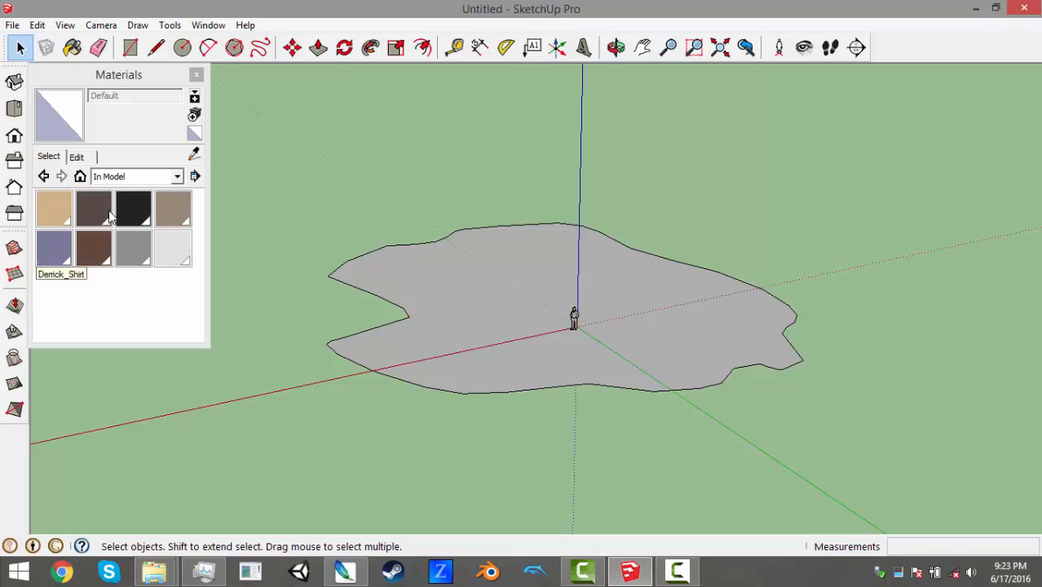
{"action": "scroll", "coordinate": [579, 324], "scroll_direction": "up", "scroll_amount": 4}
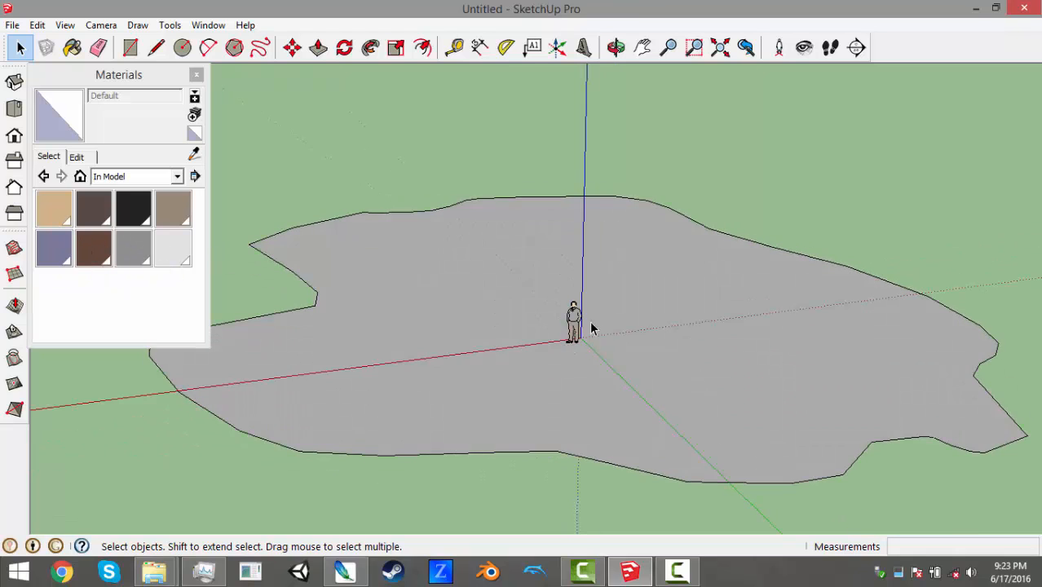
{"action": "scroll", "coordinate": [591, 328], "scroll_direction": "up", "scroll_amount": 5}
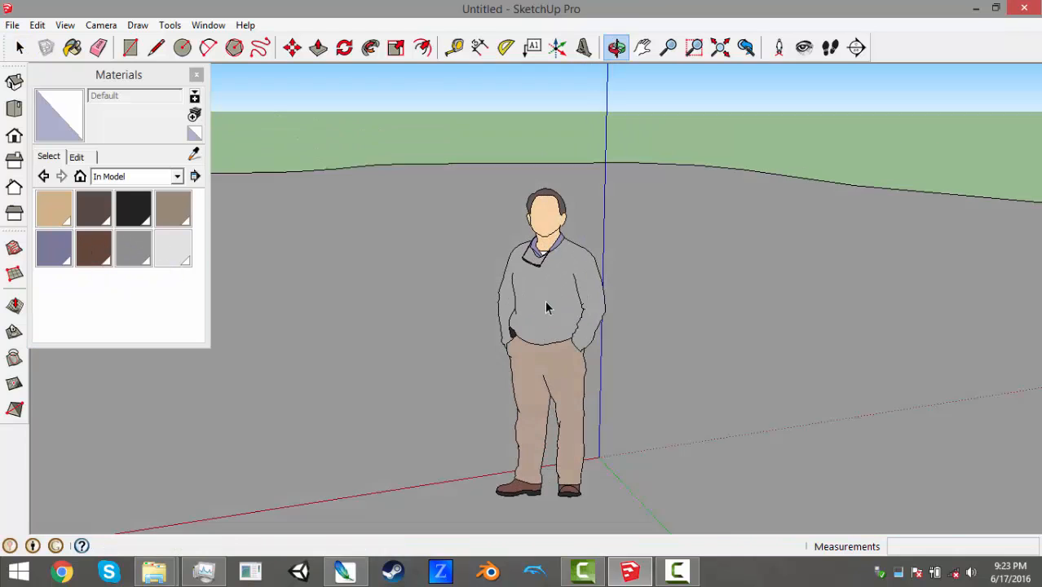
{"action": "middle_click_drag", "start_coordinate": [547, 340], "coordinate": [546, 339]}
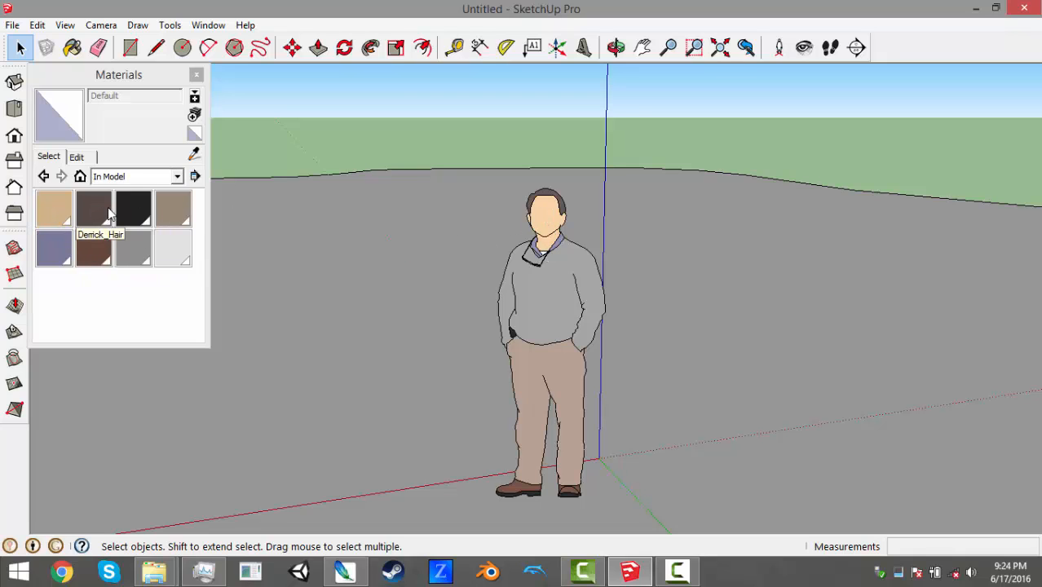
{"action": "scroll", "coordinate": [508, 218], "scroll_direction": "down", "scroll_amount": 10}
{"action": "middle_click_drag", "start_coordinate": [516, 216], "coordinate": [479, 194]}
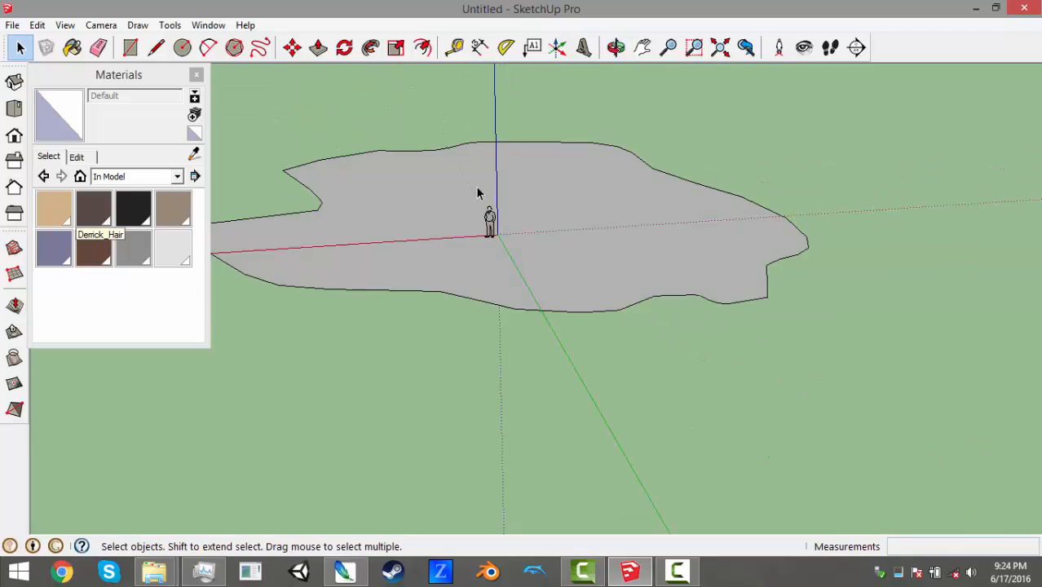
{"action": "scroll", "coordinate": [480, 194], "scroll_direction": "up", "scroll_amount": 3}
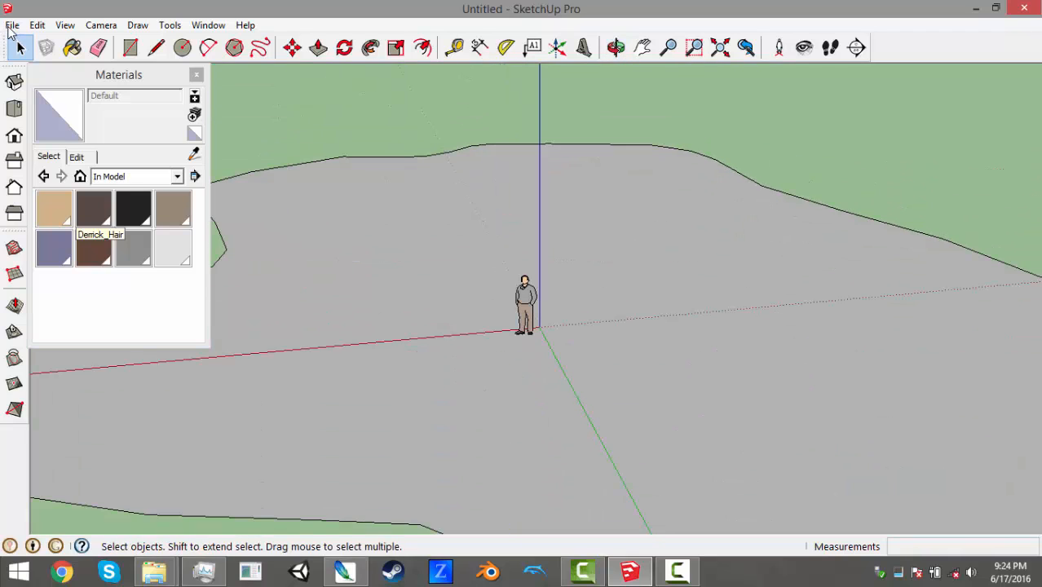
Start an import from the OoT_Rip folder in Documents with the file type set to All Supported Image Types
{"action": "left_click", "coordinate": [12, 26]}
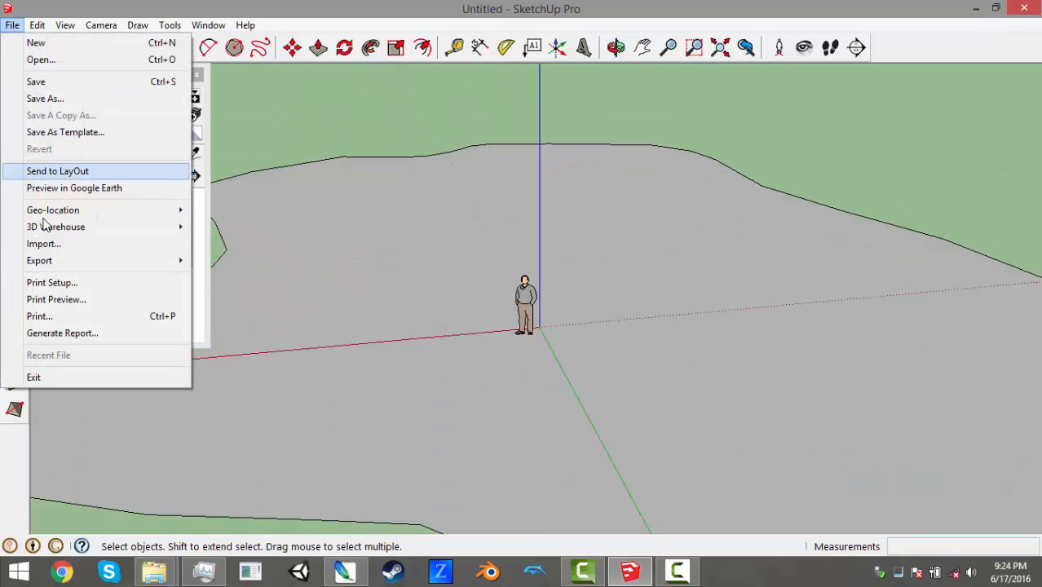
{"action": "left_click", "coordinate": [67, 245]}
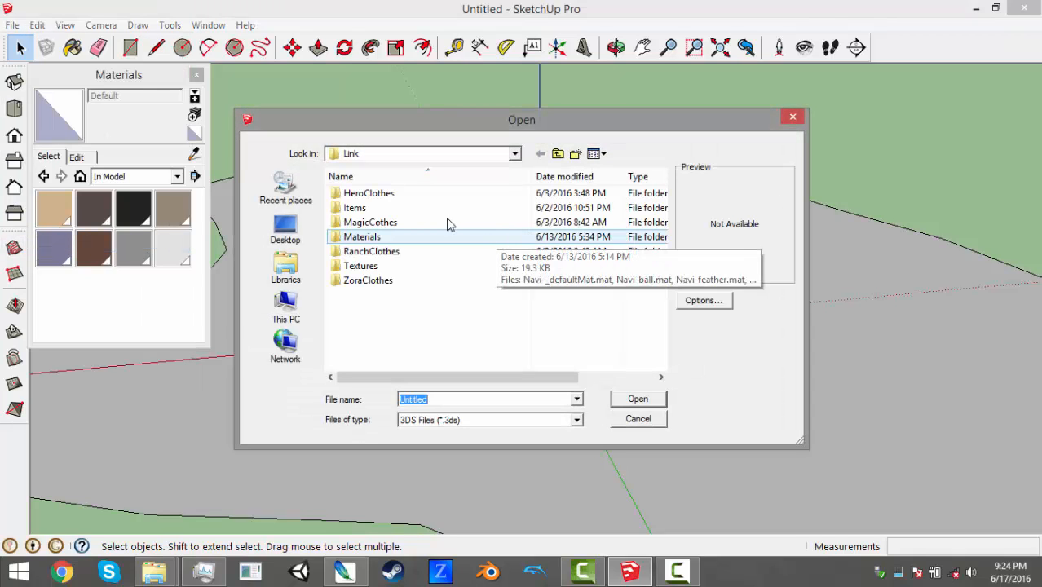
{"action": "left_click", "coordinate": [286, 273]}
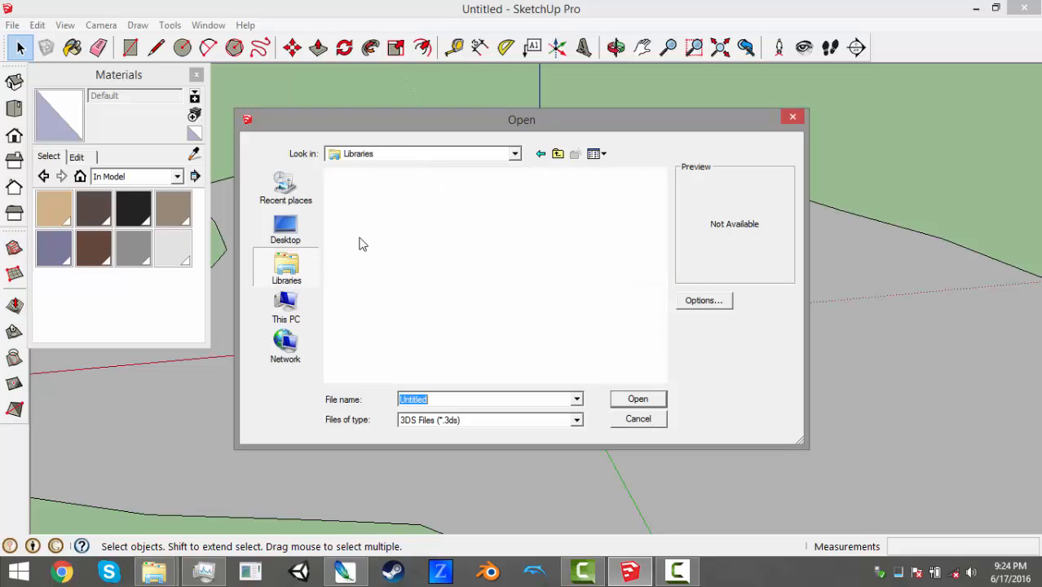
{"action": "double_click", "coordinate": [396, 203]}
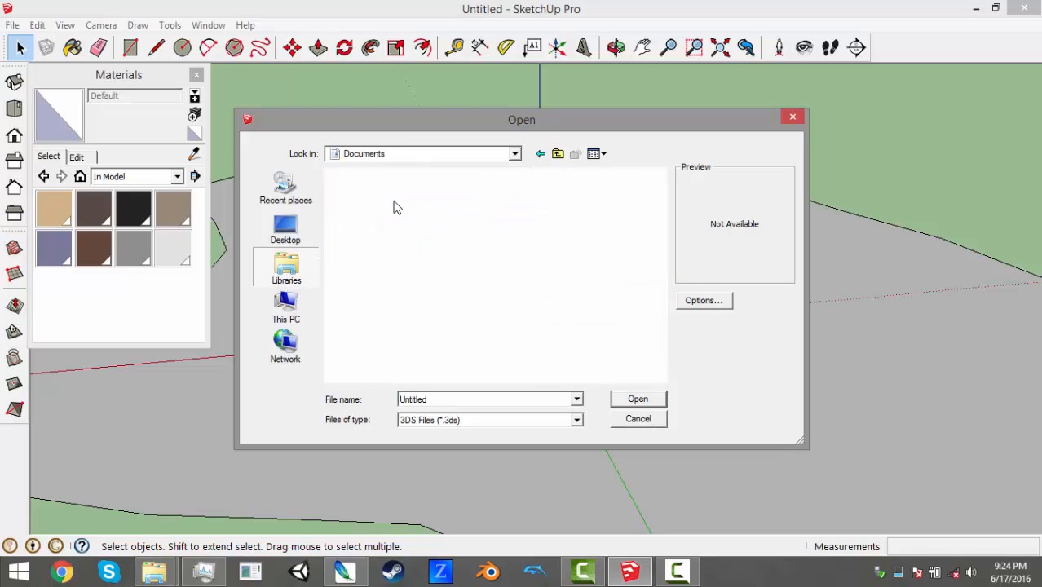
{"action": "scroll", "coordinate": [499, 308], "scroll_direction": "down", "scroll_amount": 10}
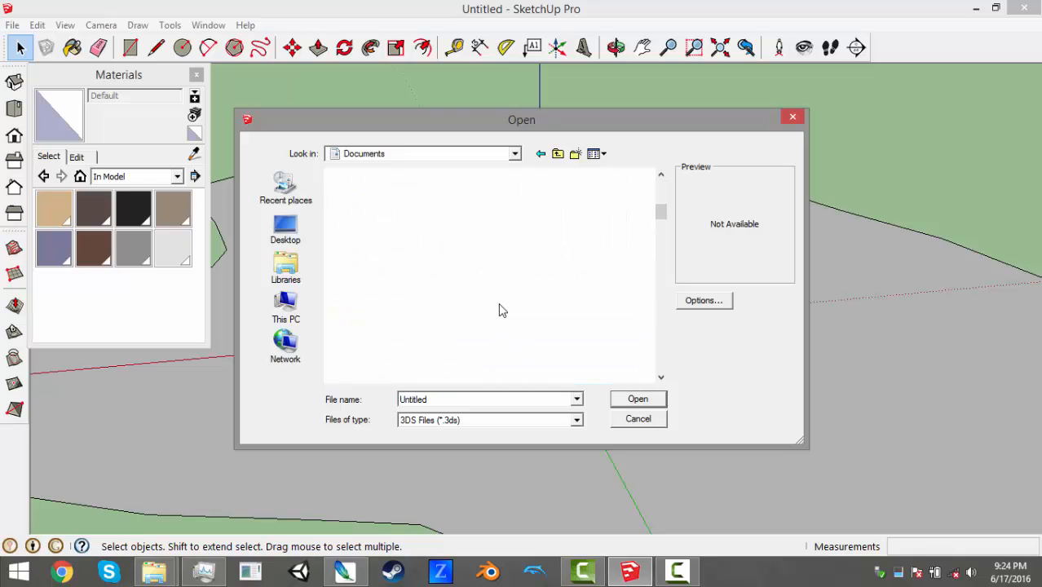
{"action": "scroll", "coordinate": [541, 274], "scroll_direction": "down", "scroll_amount": 8}
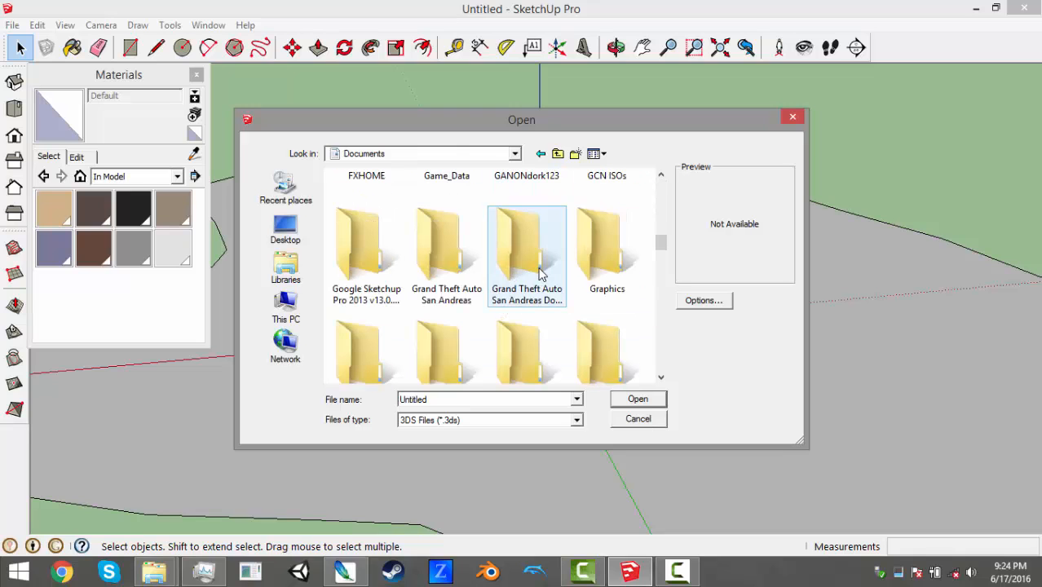
{"action": "scroll", "coordinate": [538, 275], "scroll_direction": "down", "scroll_amount": 4}
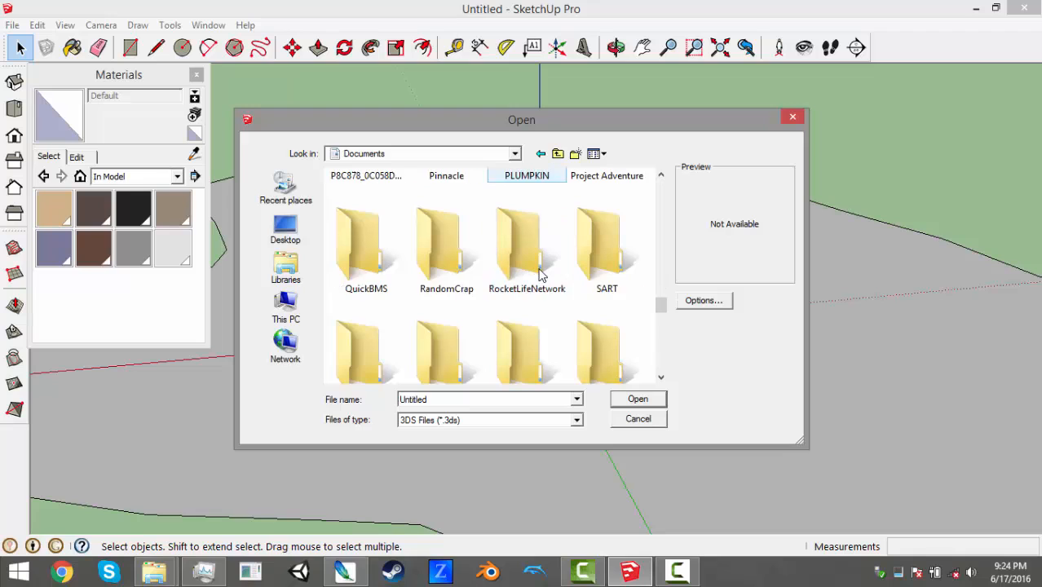
{"action": "scroll", "coordinate": [545, 279], "scroll_direction": "up", "scroll_amount": 3}
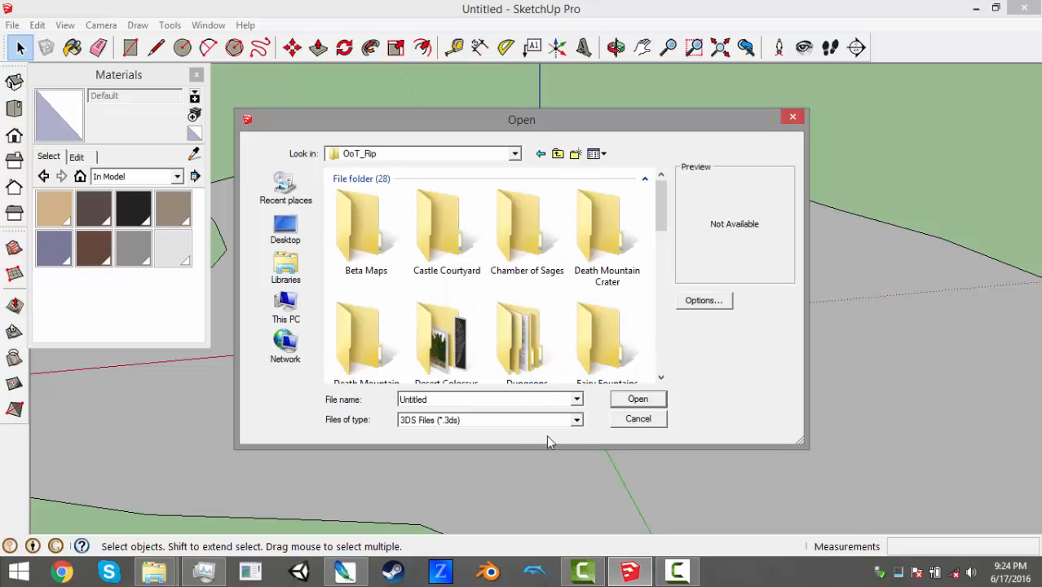
{"action": "left_click", "coordinate": [577, 420]}
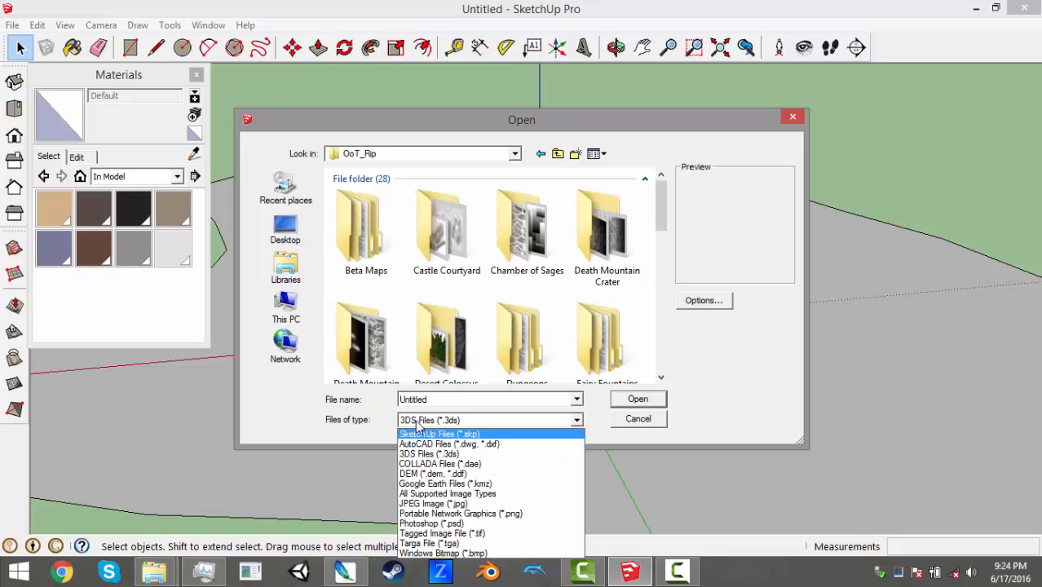
{"action": "left_click", "coordinate": [491, 494]}
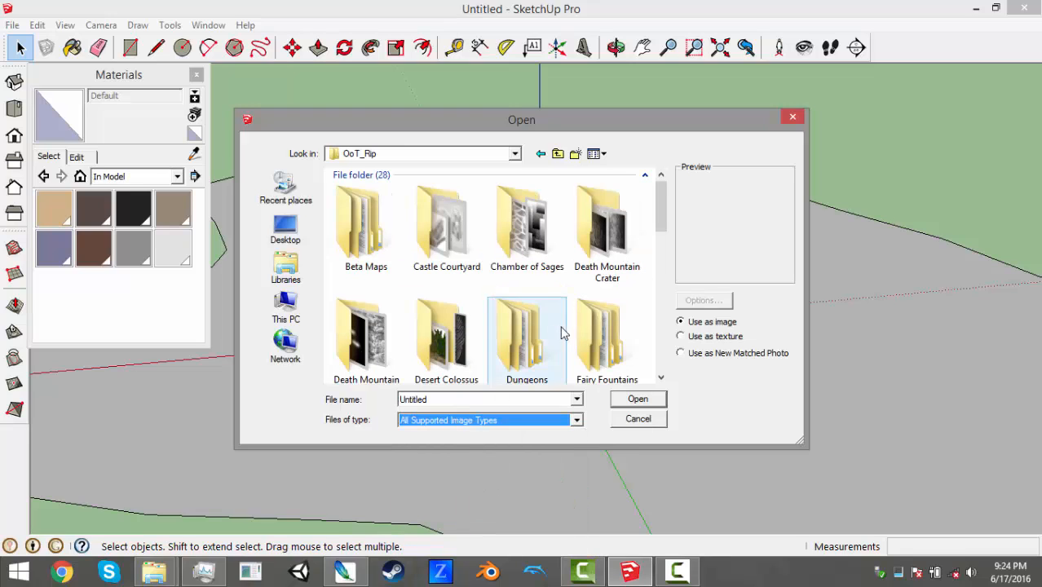
Look through the OoT_Rip subfolders and open Hyrule Field to show its PNG textures
{"action": "left_click", "coordinate": [634, 245]}
{"action": "scroll", "coordinate": [634, 245], "scroll_direction": "down", "scroll_amount": 3}
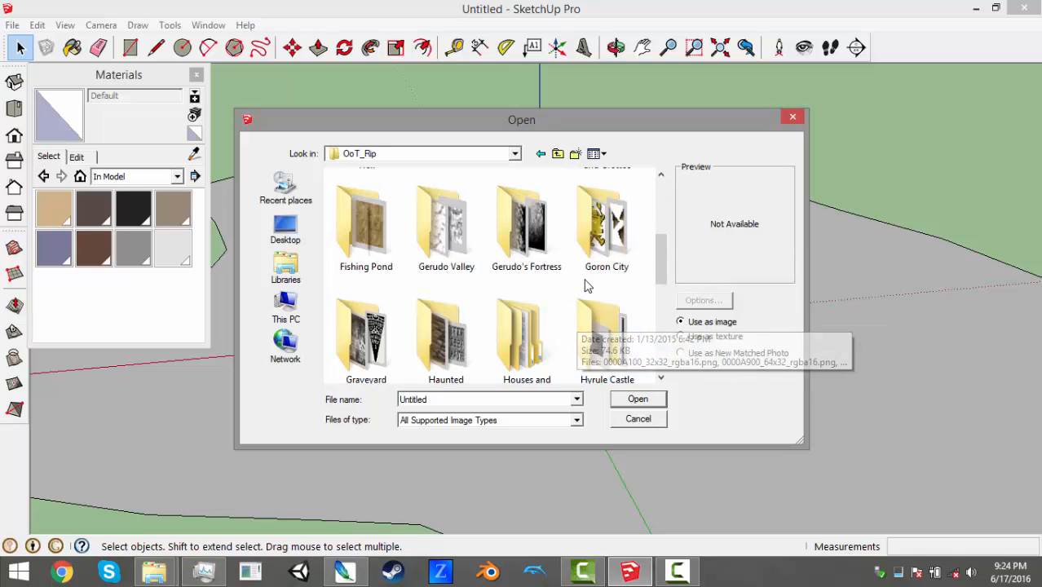
{"action": "scroll", "coordinate": [589, 314], "scroll_direction": "up", "scroll_amount": 3}
{"action": "scroll", "coordinate": [583, 318], "scroll_direction": "down", "scroll_amount": 2}
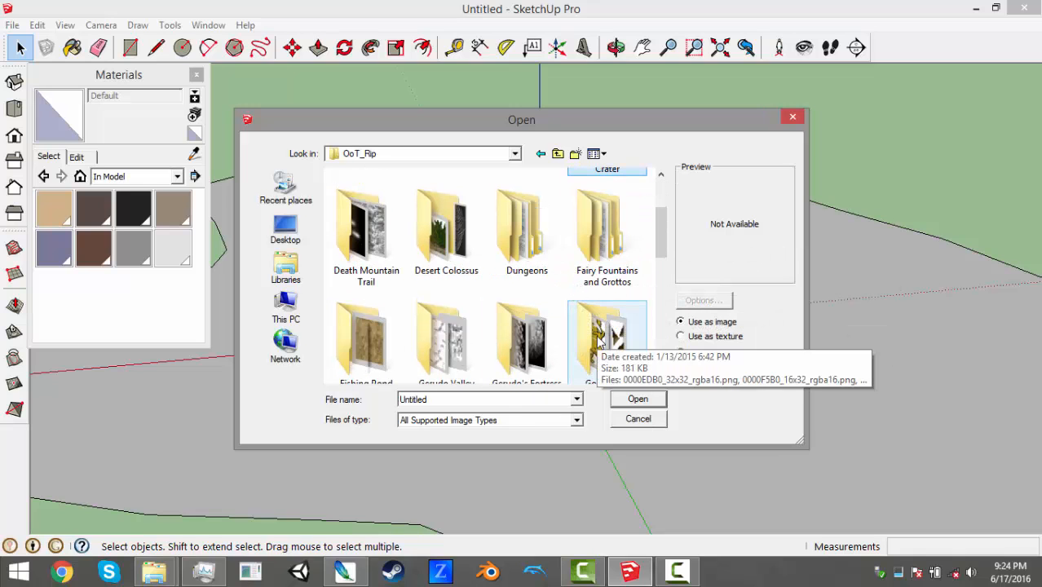
{"action": "scroll", "coordinate": [599, 343], "scroll_direction": "down", "scroll_amount": 1}
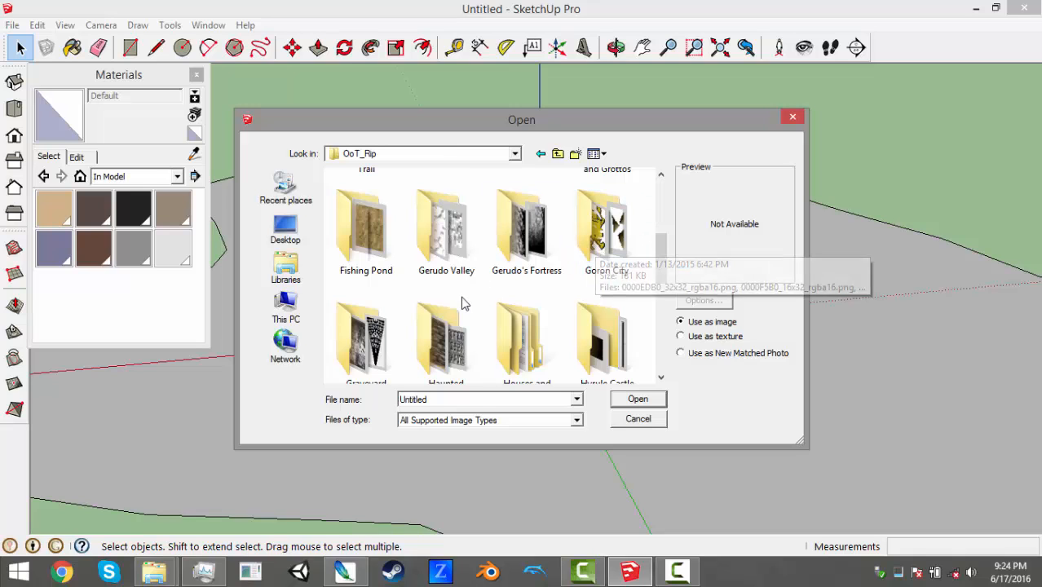
{"action": "left_click", "coordinate": [454, 336]}
{"action": "scroll", "coordinate": [453, 336], "scroll_direction": "down", "scroll_amount": 2}
{"action": "scroll", "coordinate": [456, 338], "scroll_direction": "up", "scroll_amount": 1}
{"action": "scroll", "coordinate": [457, 339], "scroll_direction": "down", "scroll_amount": 2}
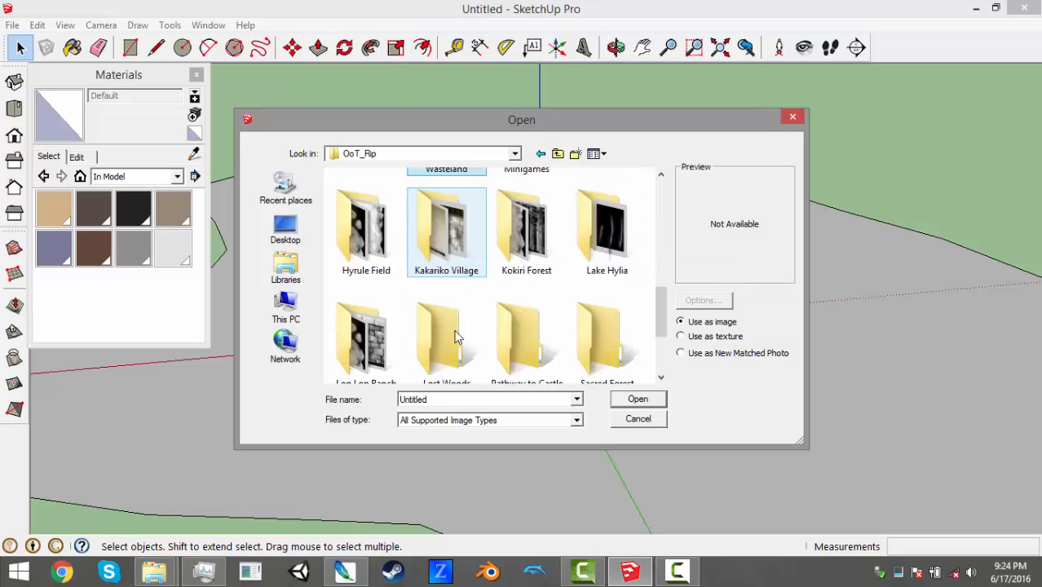
{"action": "scroll", "coordinate": [457, 338], "scroll_direction": "up", "scroll_amount": 4}
{"action": "scroll", "coordinate": [457, 338], "scroll_direction": "up", "scroll_amount": 2}
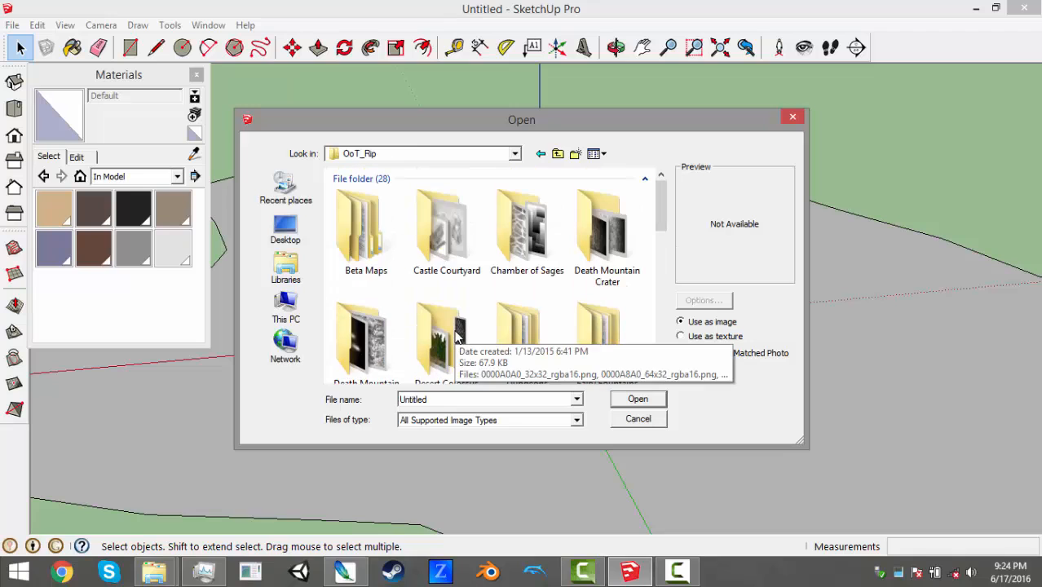
{"action": "scroll", "coordinate": [465, 334], "scroll_direction": "down", "scroll_amount": 1}
{"action": "scroll", "coordinate": [473, 331], "scroll_direction": "up", "scroll_amount": 1}
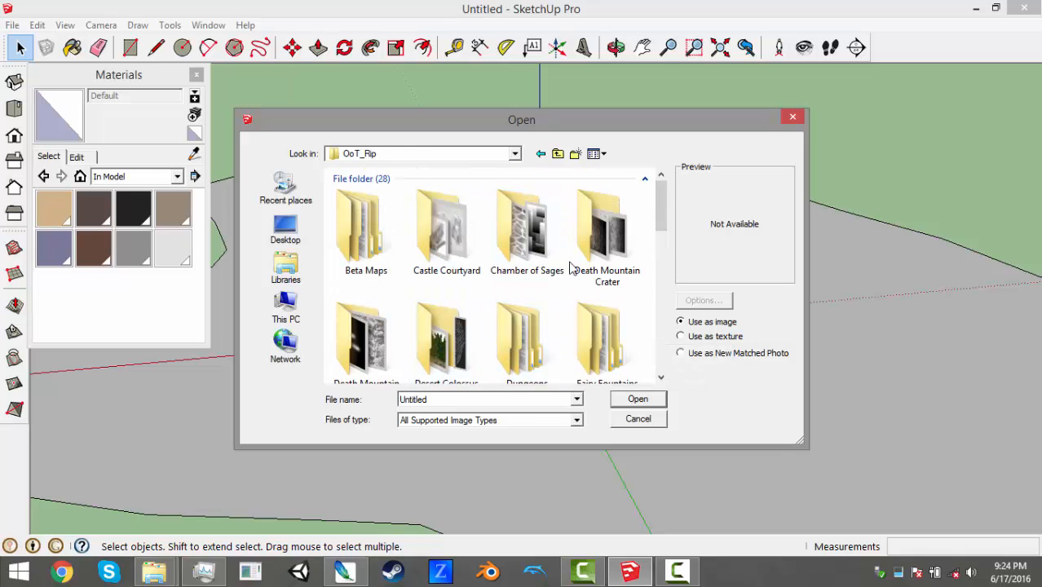
{"action": "left_click", "coordinate": [627, 218]}
{"action": "scroll", "coordinate": [607, 238], "scroll_direction": "down", "scroll_amount": 1}
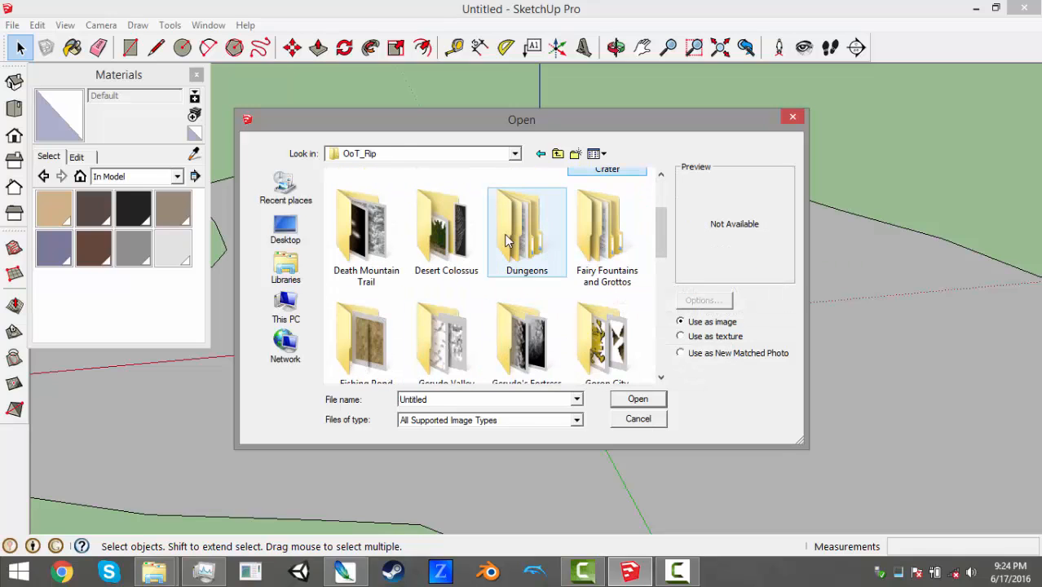
{"action": "scroll", "coordinate": [396, 310], "scroll_direction": "down", "scroll_amount": 2}
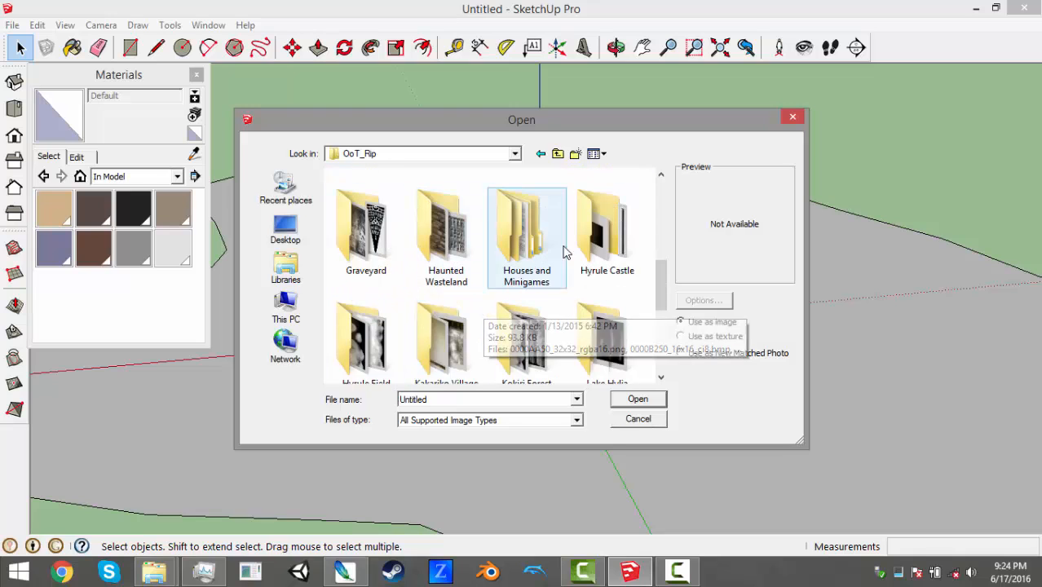
{"action": "double_click", "coordinate": [363, 338]}
{"action": "scroll", "coordinate": [481, 260], "scroll_direction": "down", "scroll_amount": 1}
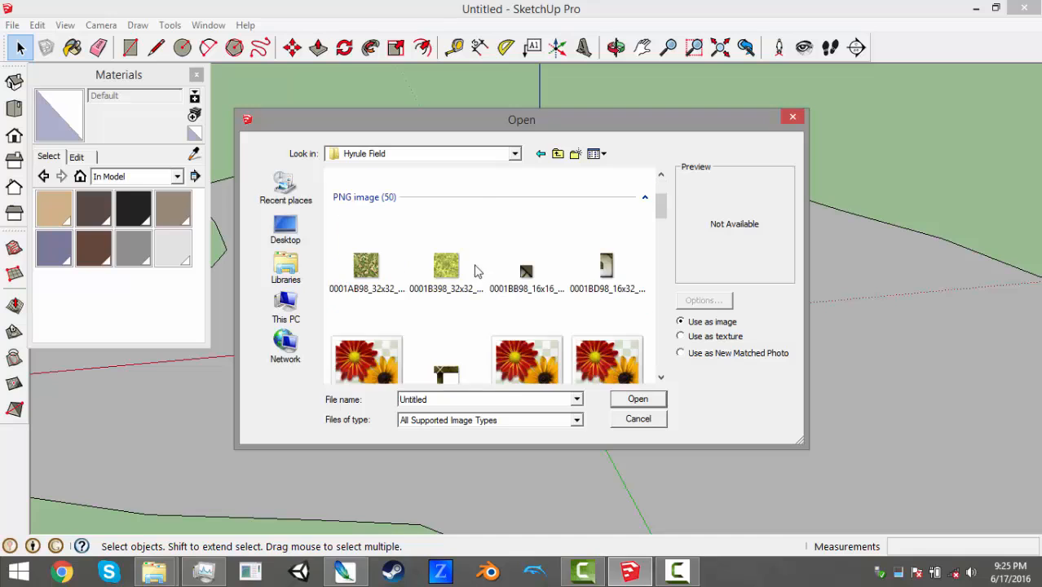
Choose 0001B398_32x32_rgba16.png from the Hyrule Field textures and import it as an image
{"action": "left_click", "coordinate": [477, 272]}
{"action": "scroll", "coordinate": [506, 281], "scroll_direction": "down", "scroll_amount": 6}
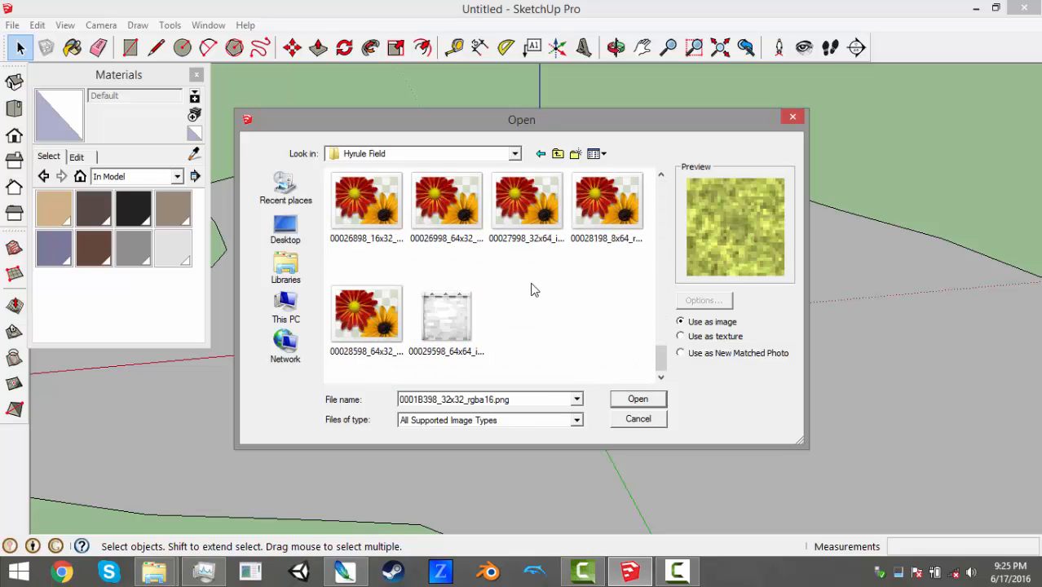
{"action": "scroll", "coordinate": [532, 289], "scroll_direction": "up", "scroll_amount": 10}
{"action": "scroll", "coordinate": [477, 293], "scroll_direction": "down", "scroll_amount": 2}
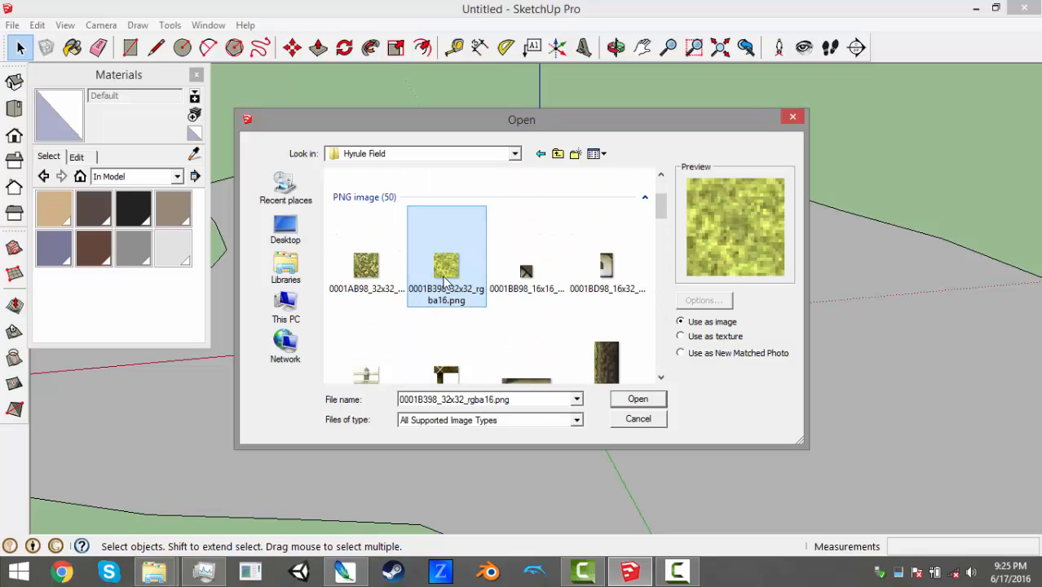
{"action": "left_click", "coordinate": [637, 399]}
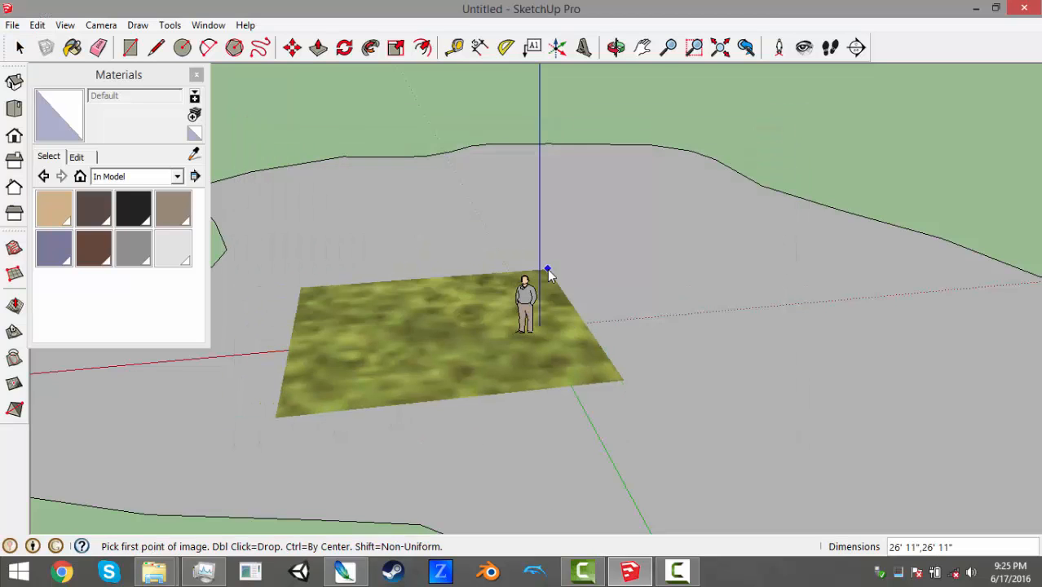
Place the imported grass image flat on the ground face, away from the scale figure, at a height of about 21' 3 1/2"
{"action": "middle_click_drag", "start_coordinate": [544, 273], "coordinate": [584, 232]}
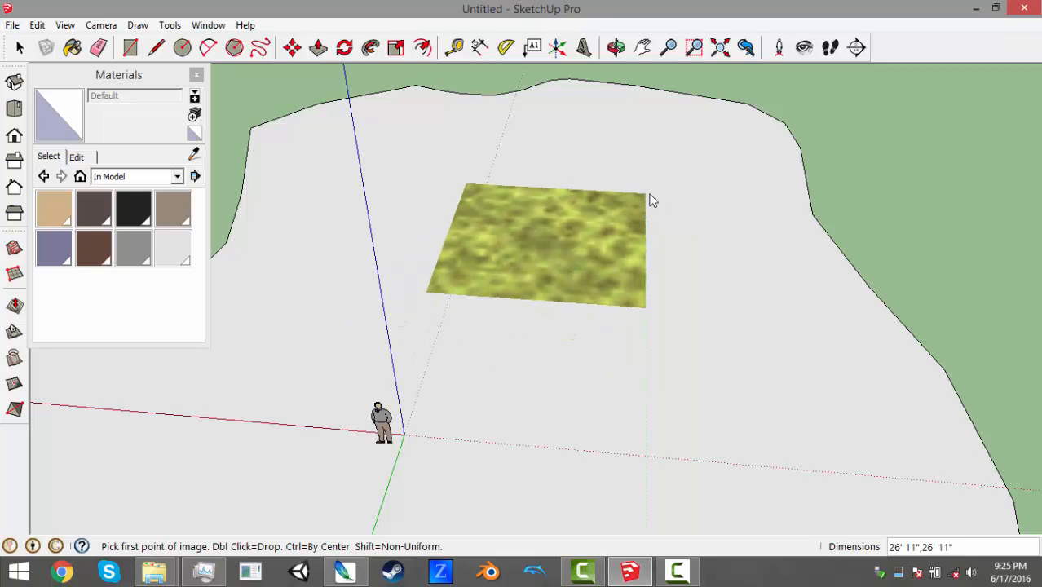
{"action": "scroll", "coordinate": [559, 251], "scroll_direction": "down", "scroll_amount": 5}
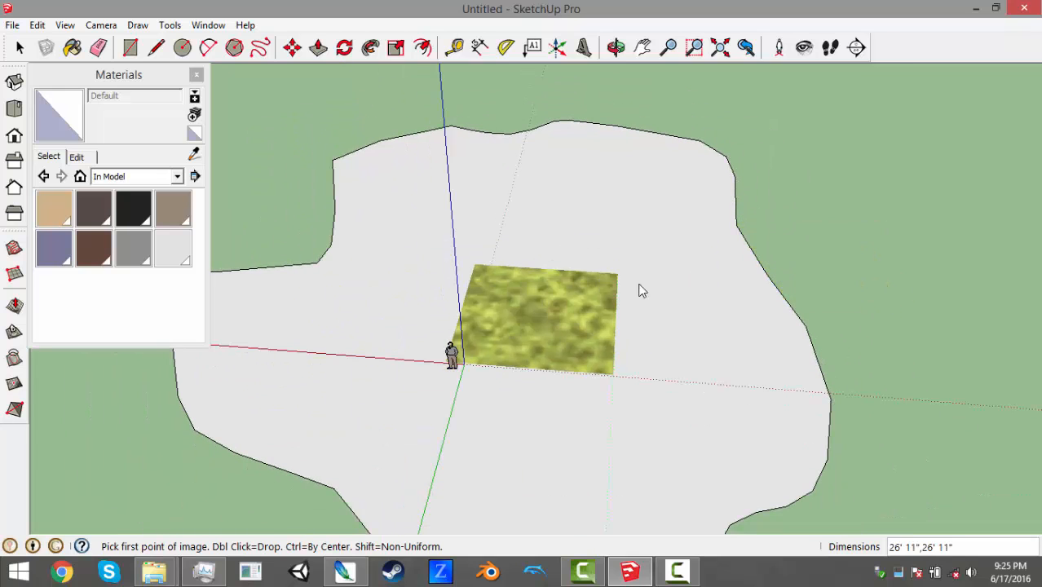
{"action": "middle_click_drag", "start_coordinate": [633, 231], "coordinate": [593, 342]}
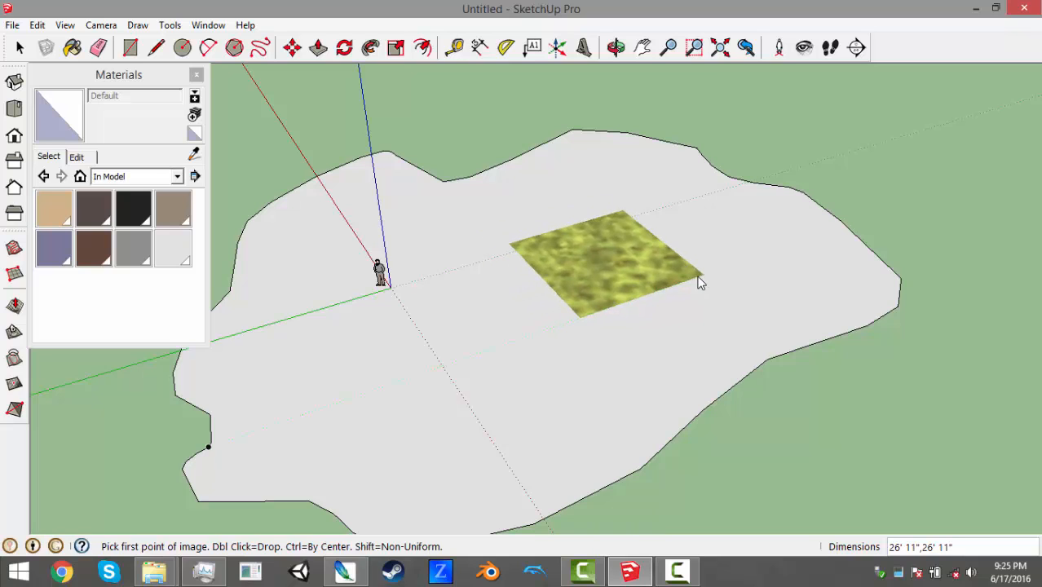
{"action": "left_click", "coordinate": [701, 277]}
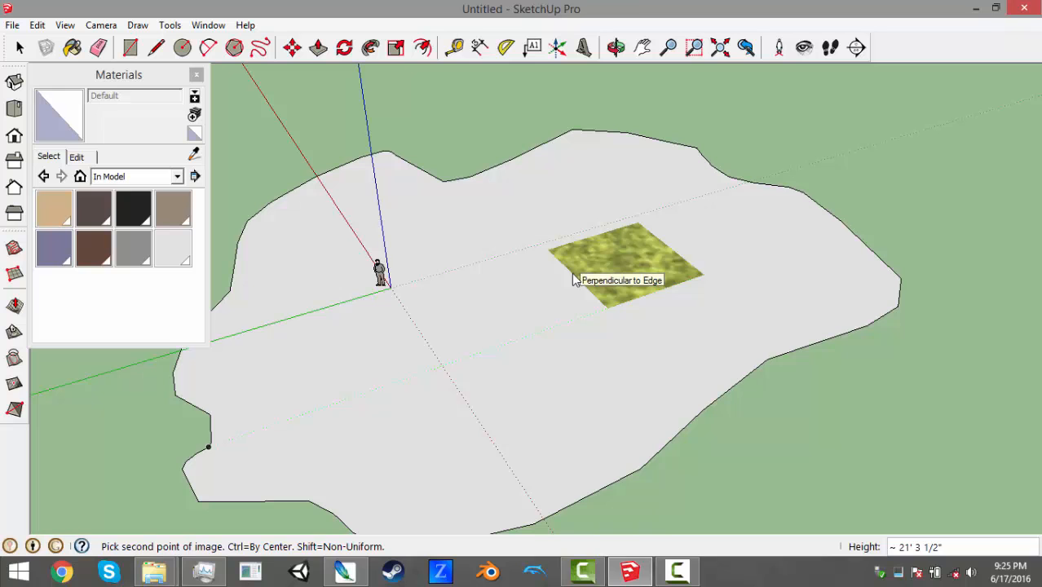
{"action": "left_click", "coordinate": [572, 274]}
{"action": "middle_click_drag", "start_coordinate": [572, 274], "coordinate": [627, 249]}
{"action": "scroll", "coordinate": [625, 243], "scroll_direction": "up", "scroll_amount": 6}
{"action": "scroll", "coordinate": [642, 297], "scroll_direction": "down", "scroll_amount": 2}
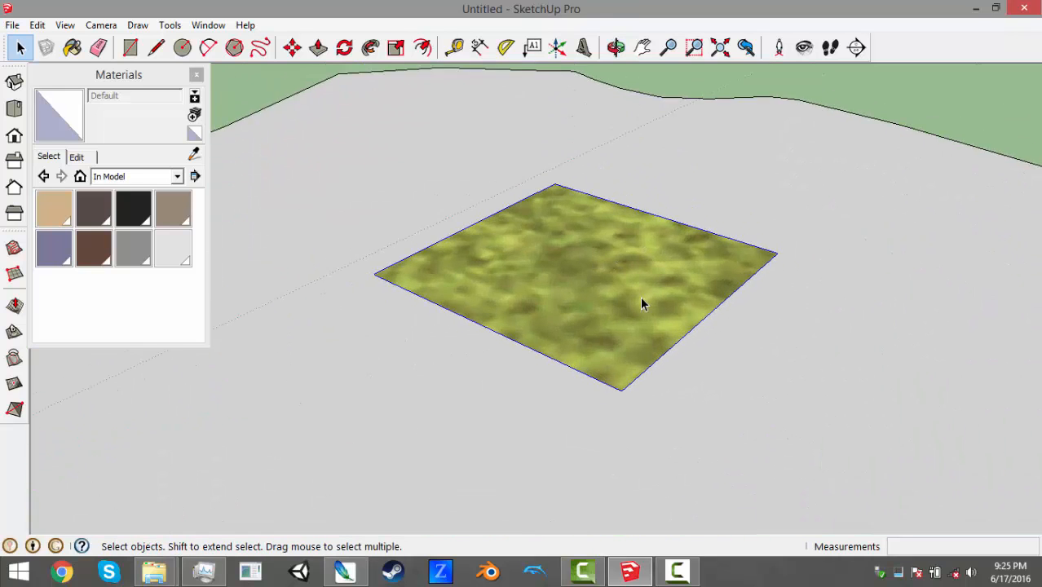
Delete the ground face but keep its outline edges and the grass image
{"action": "middle_click_drag", "start_coordinate": [533, 310], "coordinate": [620, 269]}
{"action": "scroll", "coordinate": [621, 269], "scroll_direction": "down", "scroll_amount": 3}
{"action": "scroll", "coordinate": [622, 273], "scroll_direction": "down", "scroll_amount": 3}
{"action": "left_click", "coordinate": [476, 361]}
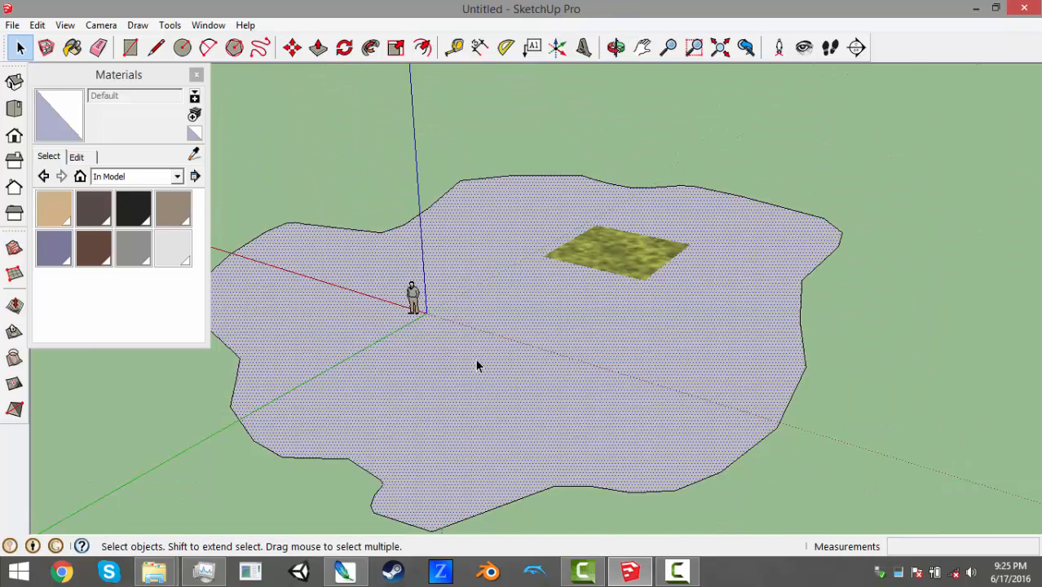
{"action": "middle_click_drag", "start_coordinate": [606, 311], "coordinate": [444, 352]}
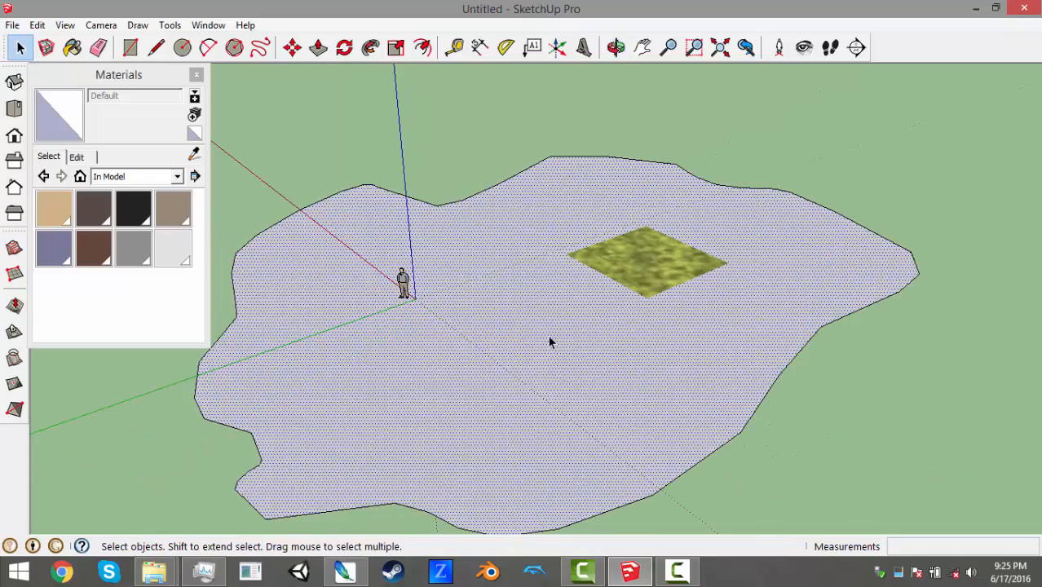
{"action": "scroll", "coordinate": [549, 379], "scroll_direction": "up", "scroll_amount": 5}
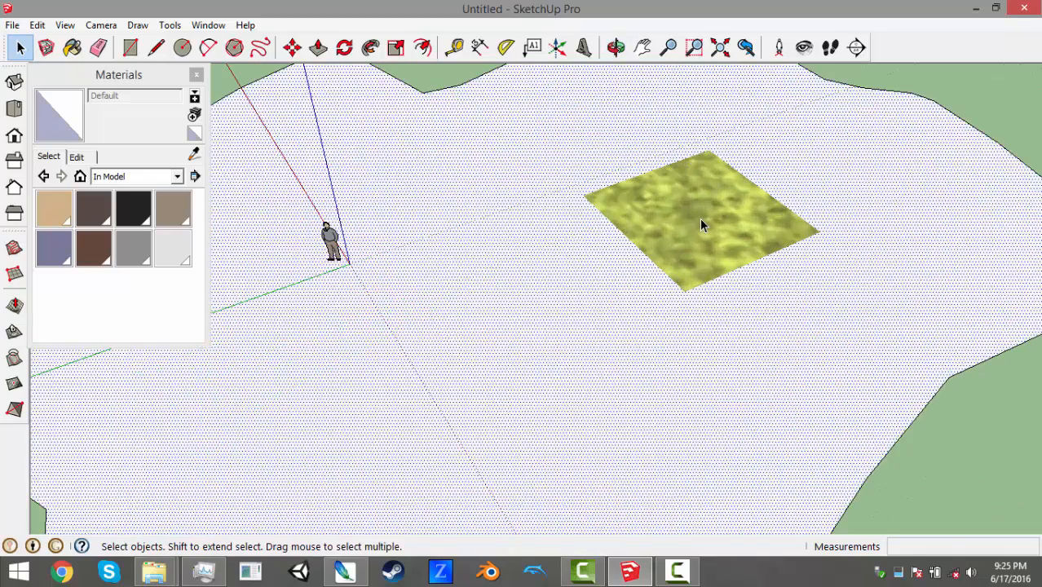
{"action": "middle_click_drag", "start_coordinate": [679, 223], "coordinate": [628, 215]}
{"action": "scroll", "coordinate": [550, 227], "scroll_direction": "down", "scroll_amount": 3}
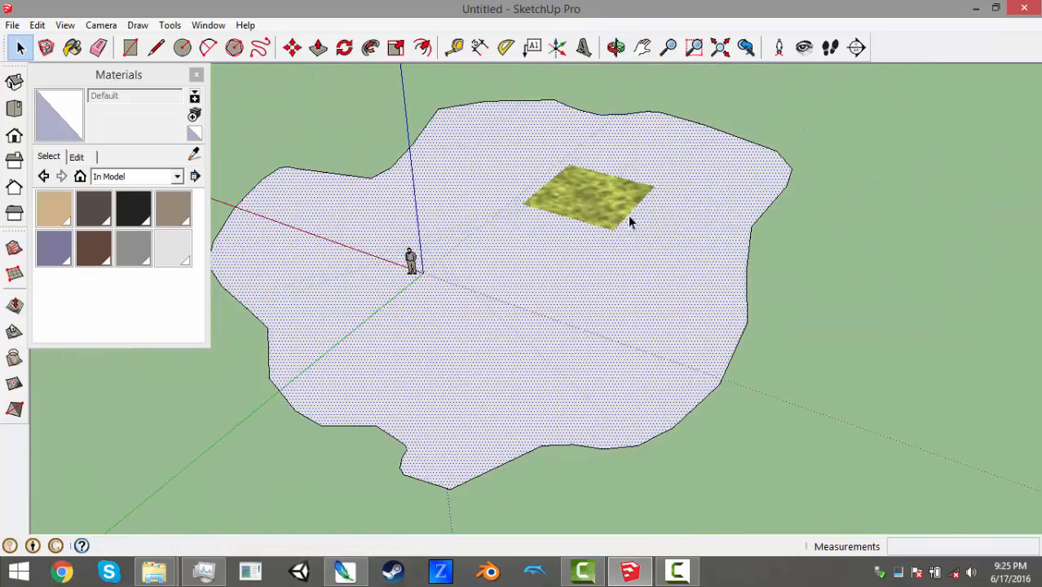
{"action": "scroll", "coordinate": [595, 207], "scroll_direction": "up", "scroll_amount": 4}
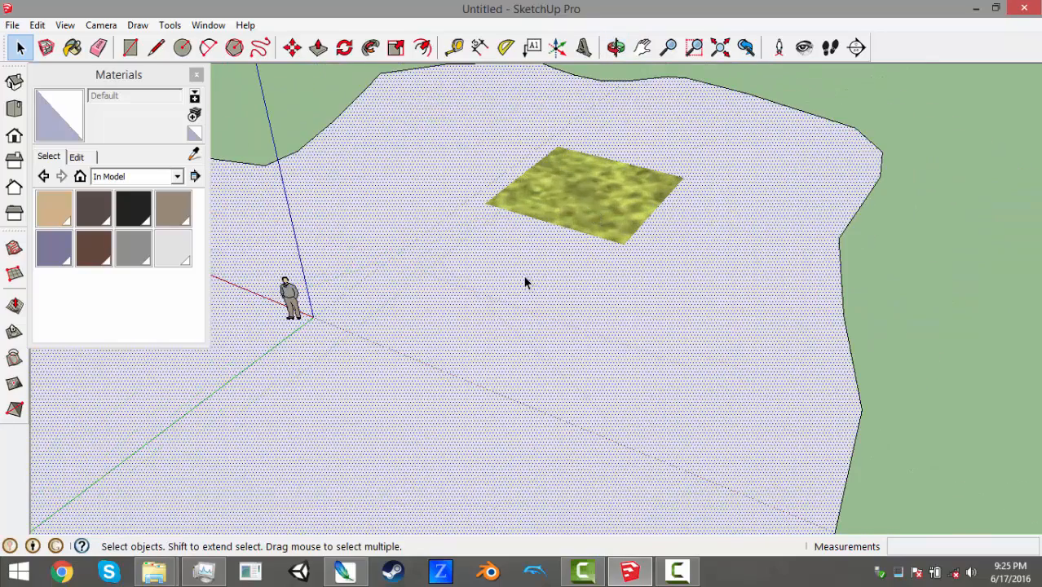
{"action": "key", "text": "Delete"}
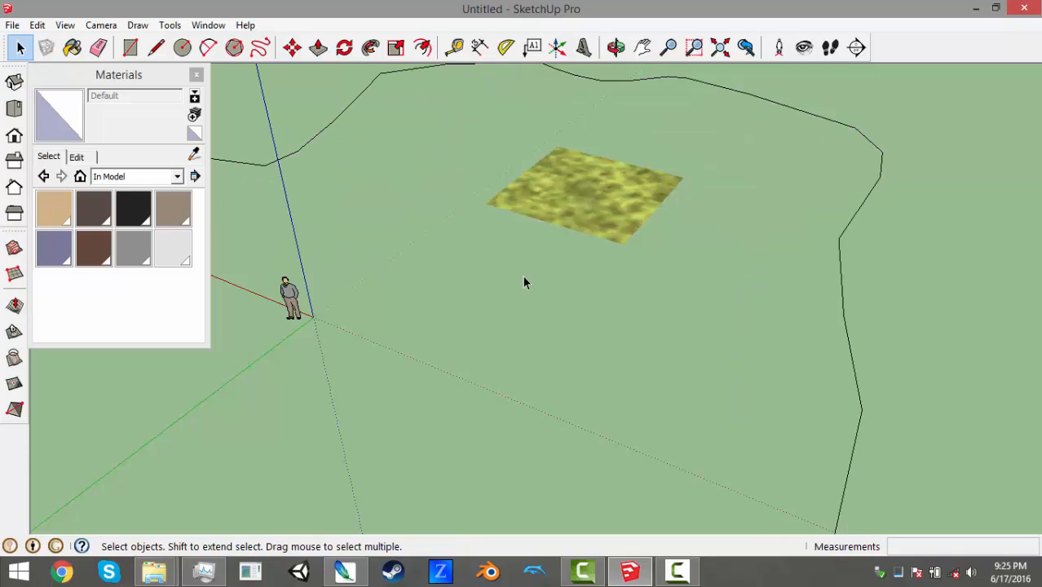
Explode the placed grass image so its texture is added to the In Model materials
{"action": "scroll", "coordinate": [523, 276], "scroll_direction": "up", "scroll_amount": 2}
{"action": "middle_click_drag", "start_coordinate": [523, 276], "coordinate": [552, 266]}
{"action": "scroll", "coordinate": [551, 265], "scroll_direction": "down", "scroll_amount": 3}
{"action": "scroll", "coordinate": [552, 263], "scroll_direction": "up", "scroll_amount": 2}
{"action": "scroll", "coordinate": [583, 326], "scroll_direction": "down", "scroll_amount": 2}
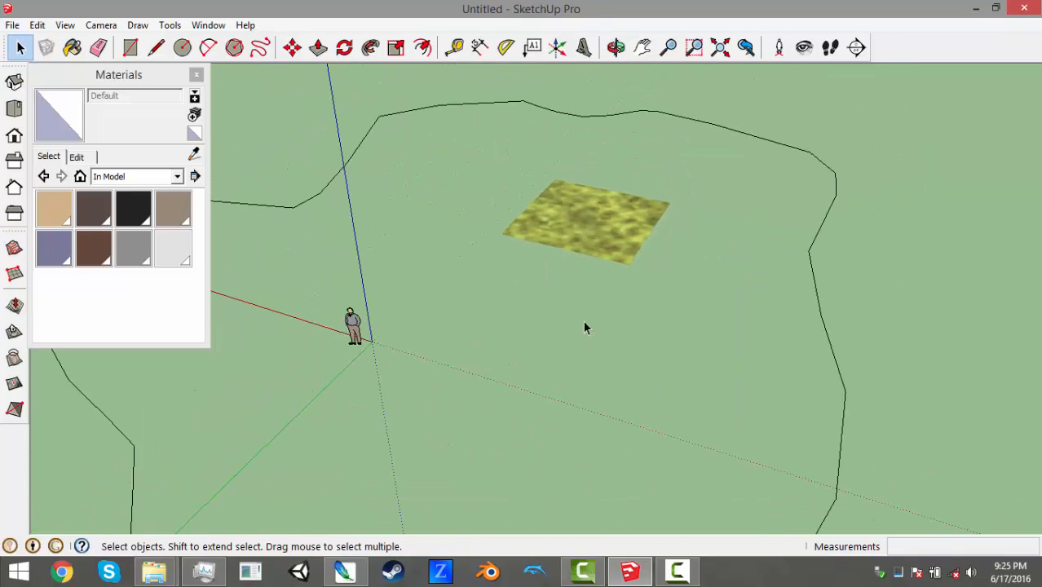
{"action": "left_click", "coordinate": [585, 241]}
{"action": "right_click", "coordinate": [588, 237]}
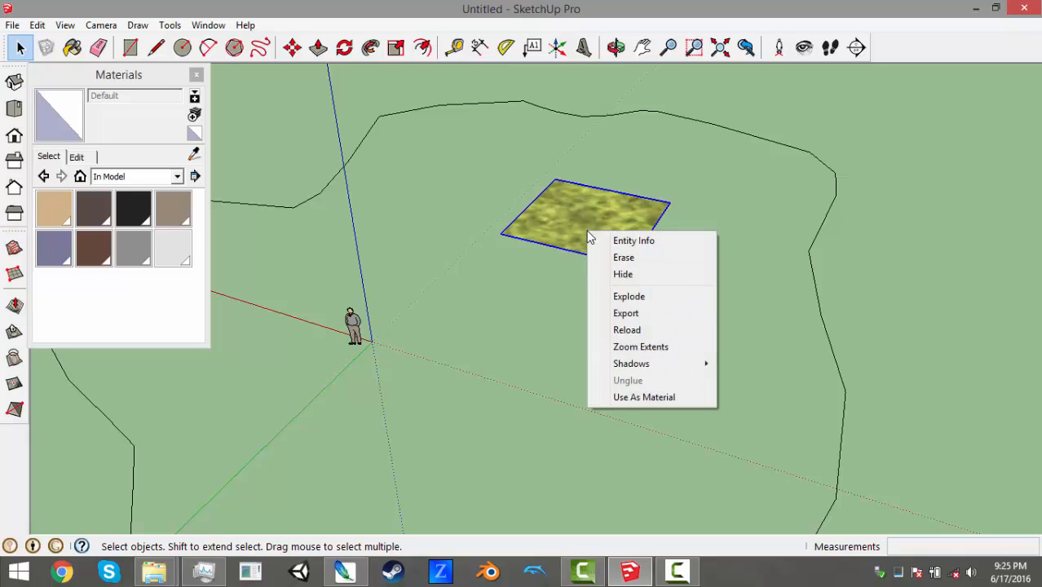
{"action": "left_click", "coordinate": [625, 296]}
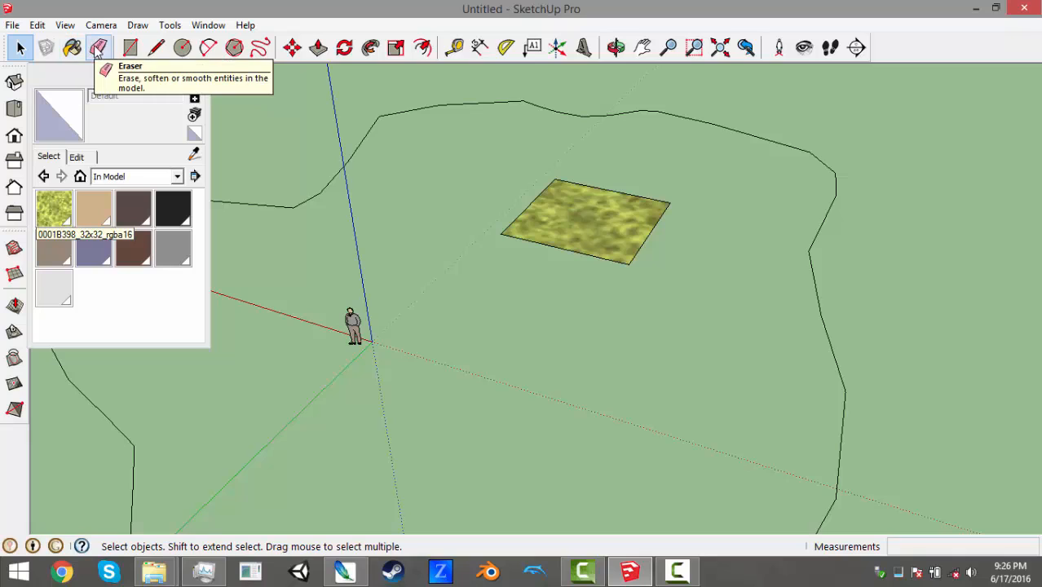
Erase all the edges of the exploded grass square to remove it from the model
{"action": "left_click", "coordinate": [98, 49]}
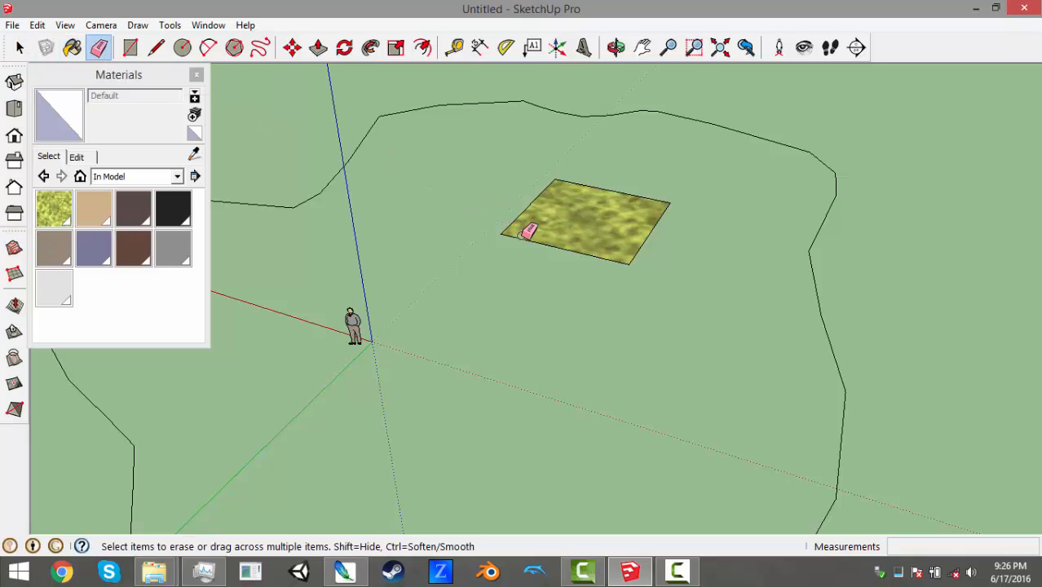
{"action": "mouse_move", "coordinate": [526, 239]}
{"action": "left_mouse_down"}
{"action": "mouse_move", "coordinate": [523, 198]}
{"action": "mouse_move", "coordinate": [604, 179]}
{"action": "left_mouse_up"}
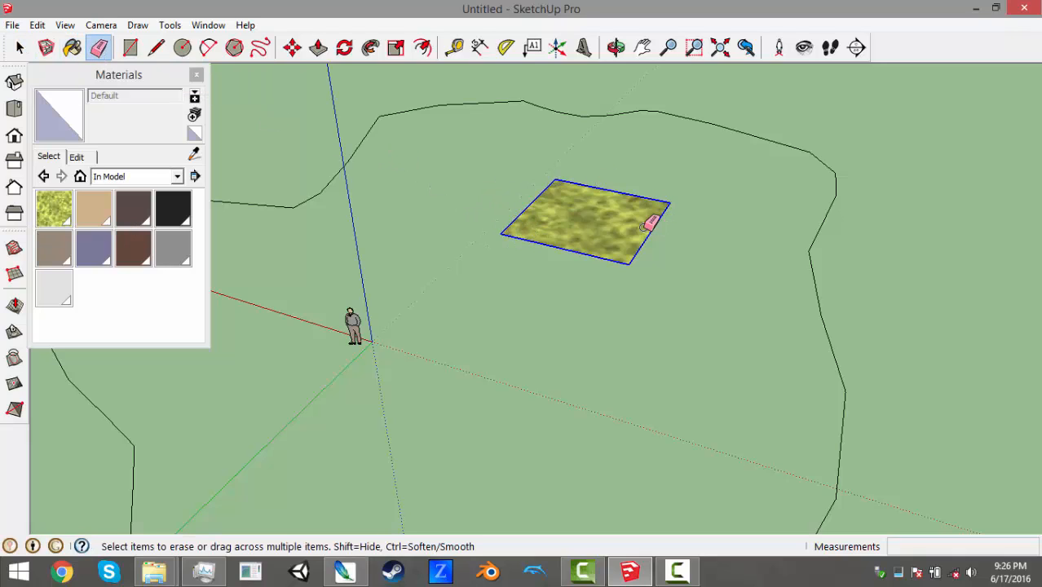
{"action": "left_click_drag", "start_coordinate": [632, 253], "coordinate": [609, 249]}
{"action": "scroll", "coordinate": [603, 248], "scroll_direction": "down", "scroll_amount": 3}
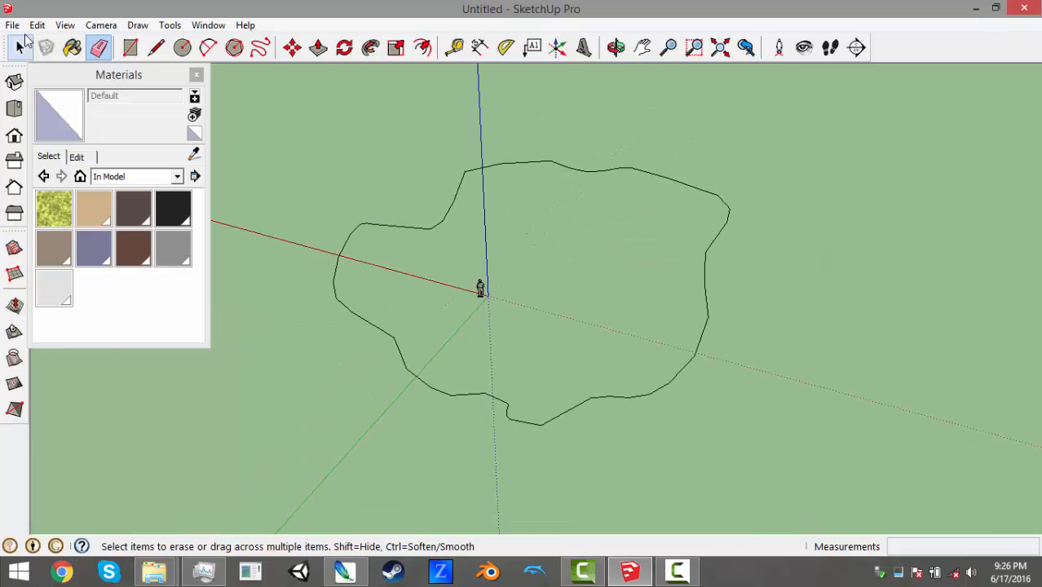
Rebuild the ground face by tracing one short segment of its outline with the Line tool
{"action": "left_click", "coordinate": [155, 47]}
{"action": "scroll", "coordinate": [636, 432], "scroll_direction": "up", "scroll_amount": 6}
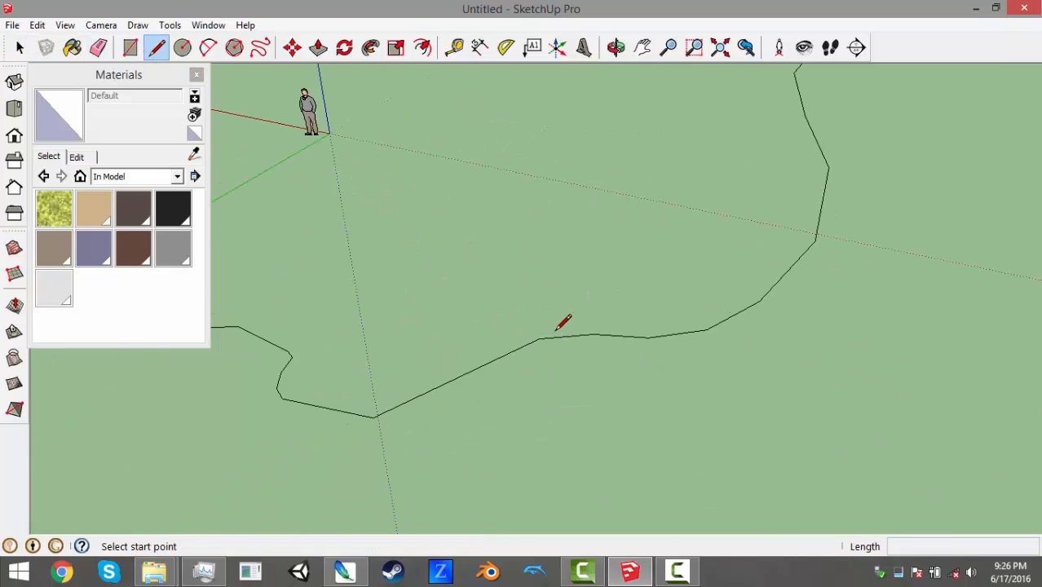
{"action": "scroll", "coordinate": [564, 324], "scroll_direction": "down", "scroll_amount": 2}
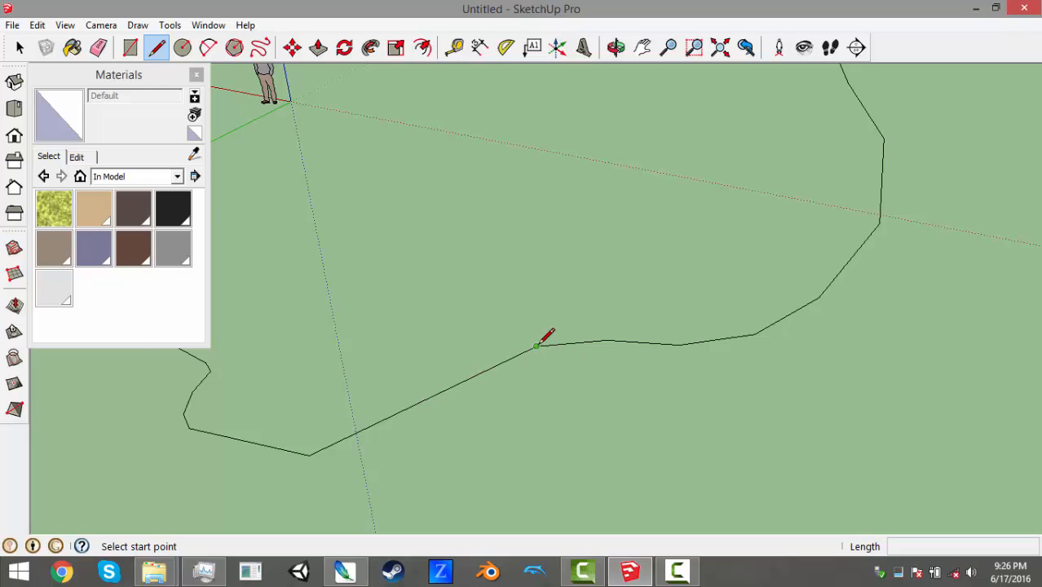
{"action": "scroll", "coordinate": [537, 345], "scroll_direction": "up", "scroll_amount": 1}
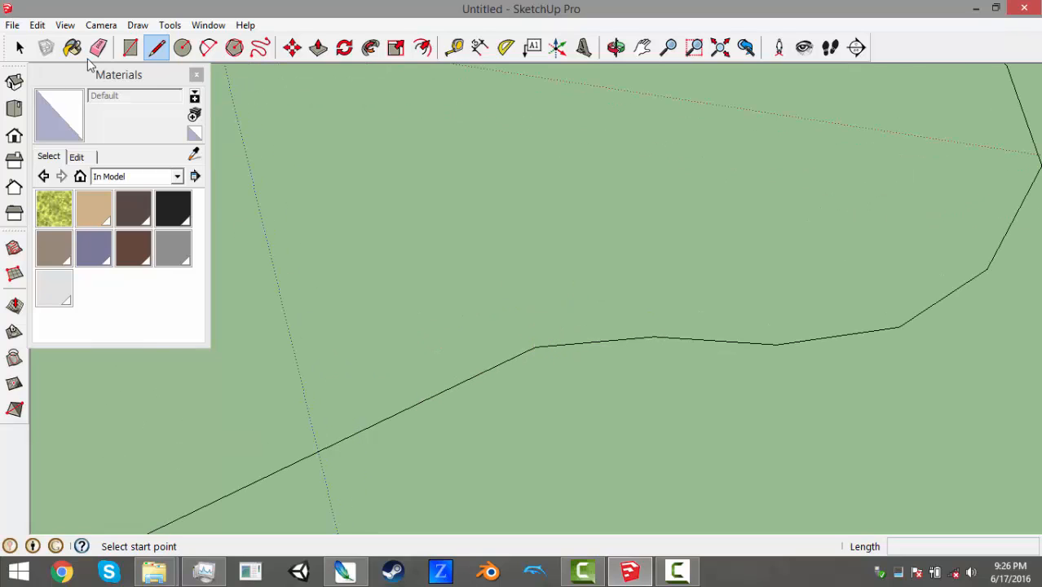
{"action": "left_click", "coordinate": [535, 347]}
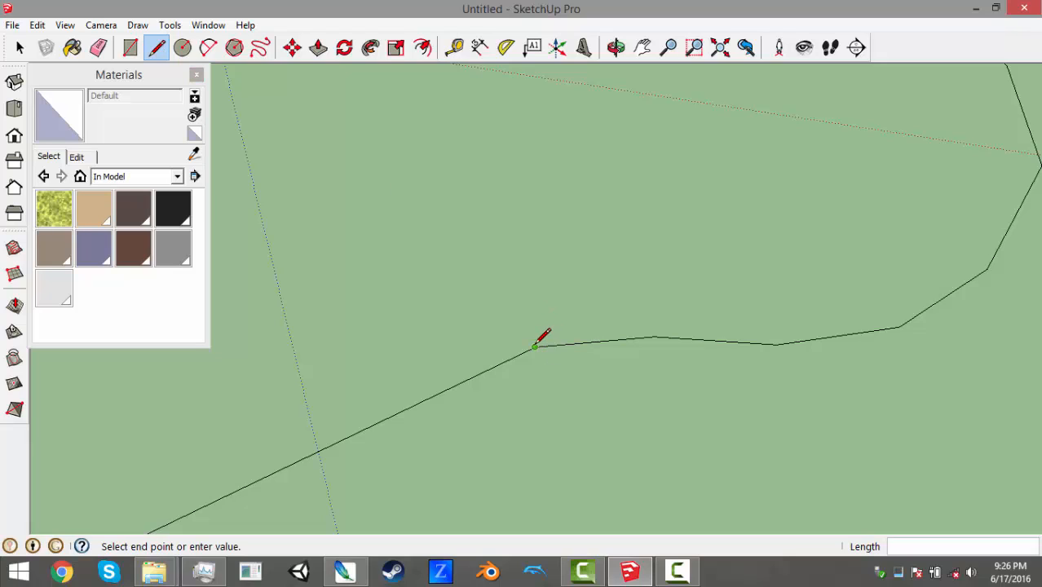
{"action": "left_click", "coordinate": [654, 335]}
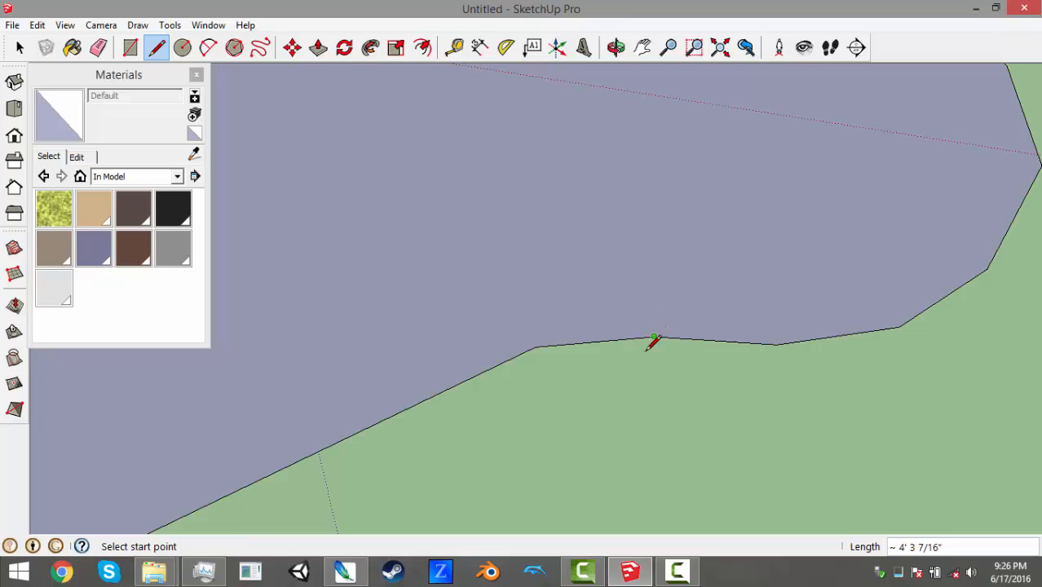
{"action": "scroll", "coordinate": [663, 438], "scroll_direction": "down", "scroll_amount": 5}
{"action": "scroll", "coordinate": [578, 382], "scroll_direction": "up", "scroll_amount": 3}
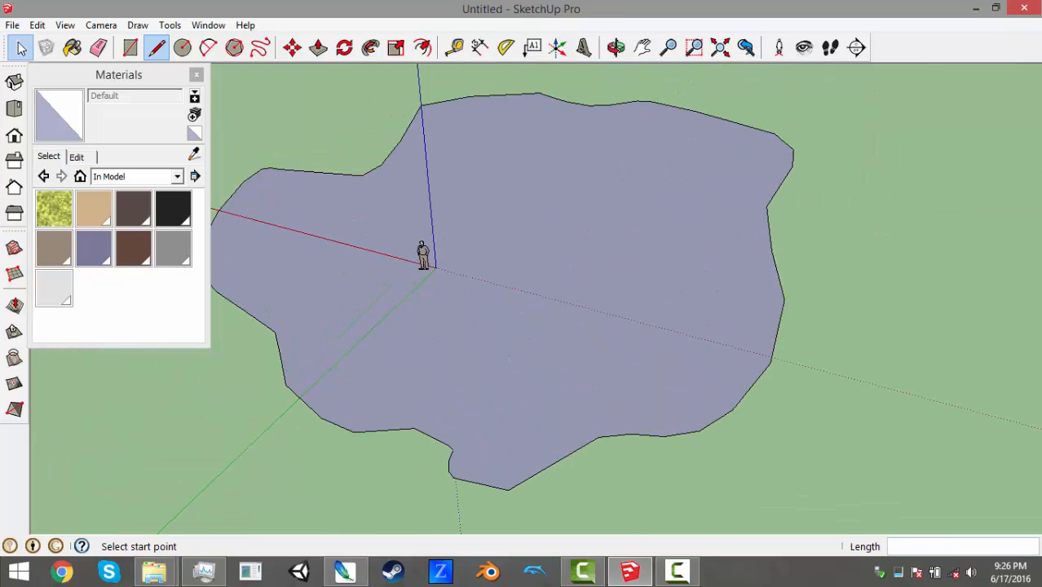
Reverse the rebuilt ground face so its white front side points up, and clear the selection
{"action": "key", "text": "space"}
{"action": "middle_click_drag", "start_coordinate": [494, 308], "coordinate": [637, 327]}
{"action": "scroll", "coordinate": [634, 323], "scroll_direction": "up", "scroll_amount": 1}
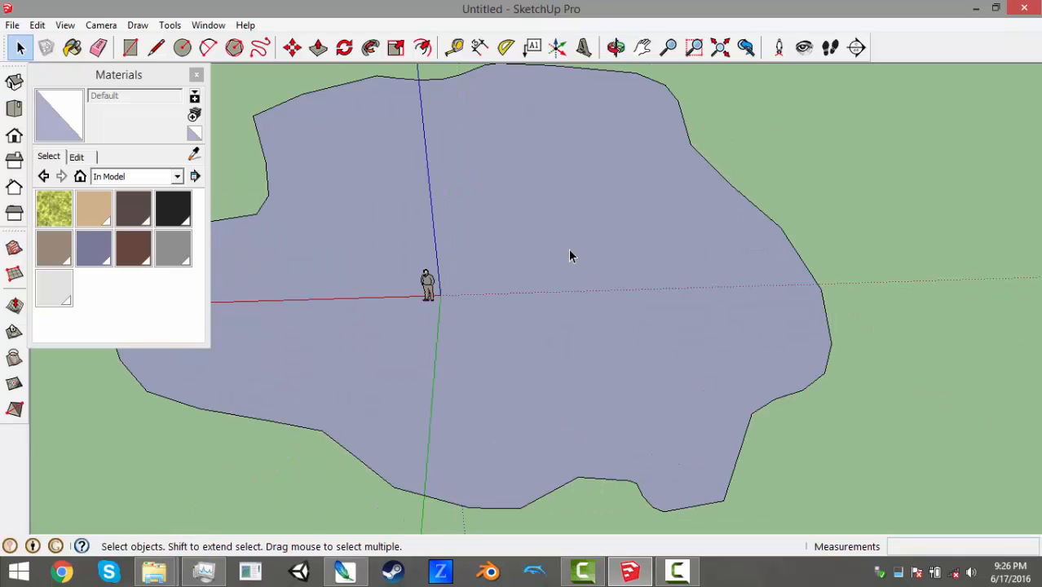
{"action": "right_click", "coordinate": [568, 248]}
{"action": "left_click", "coordinate": [629, 399]}
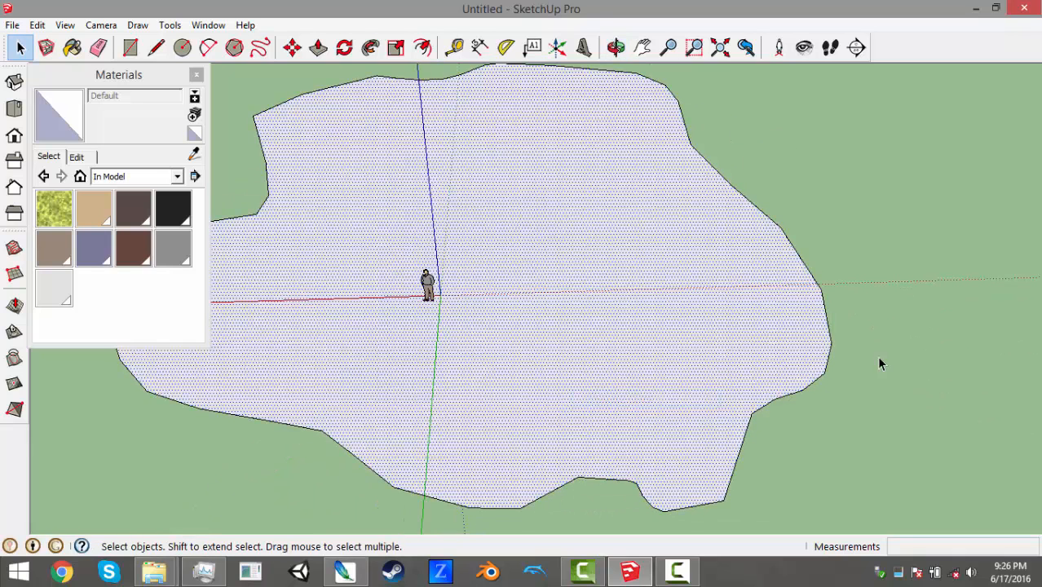
{"action": "left_click", "coordinate": [879, 364]}
Paint the ground face with the 0001B398_32x32_rgba16 grass material
{"action": "left_click", "coordinate": [55, 214]}
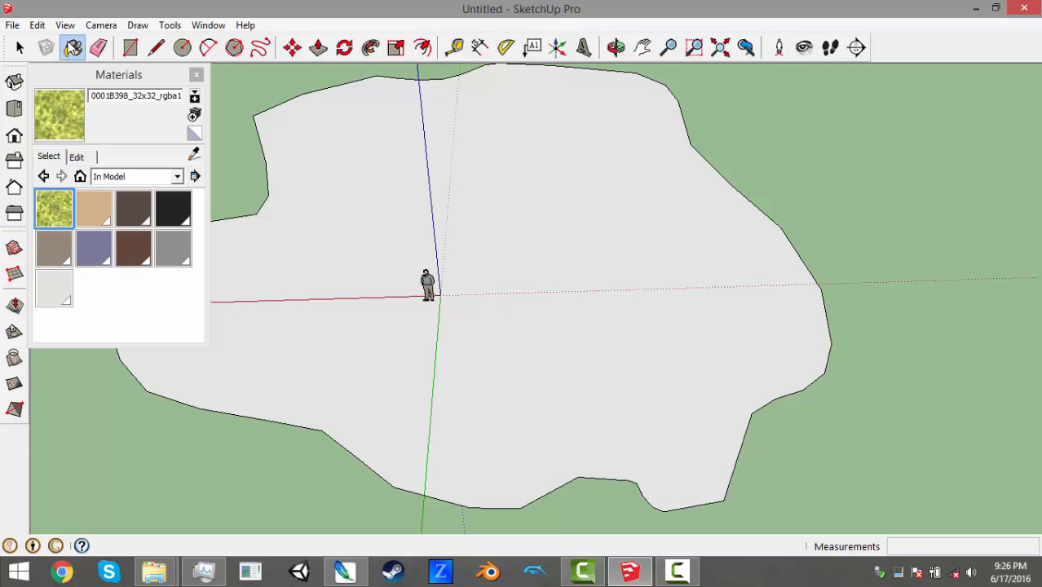
{"action": "left_click", "coordinate": [58, 206]}
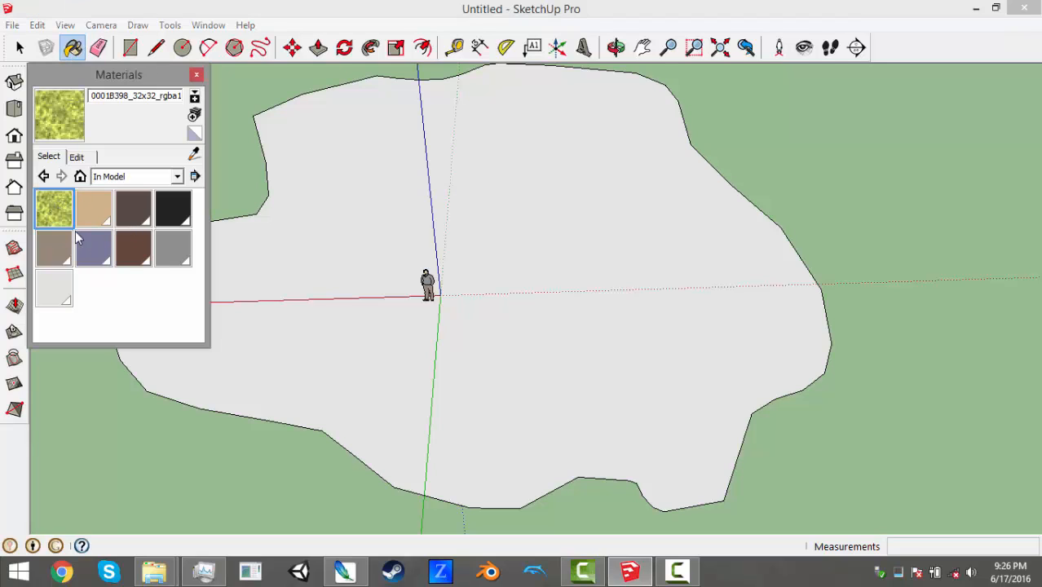
{"action": "middle_click_drag", "start_coordinate": [648, 327], "coordinate": [632, 346]}
{"action": "left_click", "coordinate": [563, 266]}
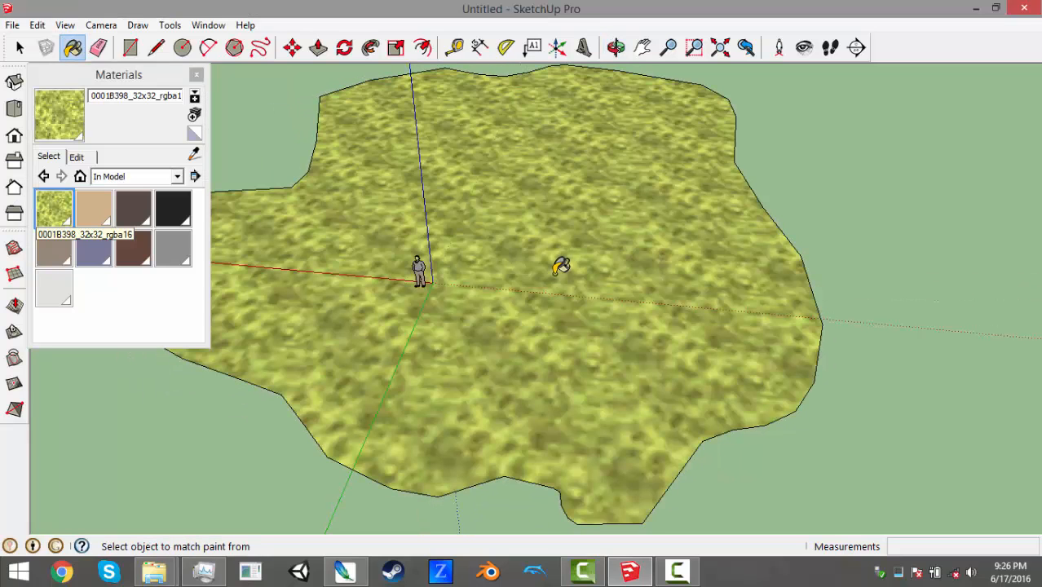
Examine the grass texture's scale on the ground up close around the scale figure and from farther away
{"action": "scroll", "coordinate": [622, 356], "scroll_direction": "down", "scroll_amount": 2}
{"action": "scroll", "coordinate": [508, 350], "scroll_direction": "up", "scroll_amount": 8}
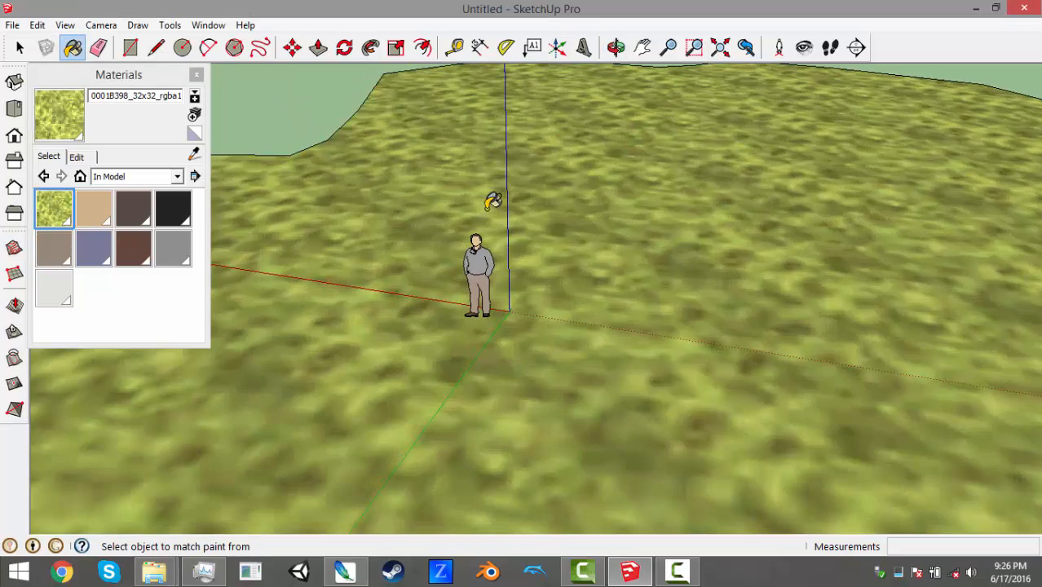
{"action": "scroll", "coordinate": [517, 228], "scroll_direction": "down", "scroll_amount": 3}
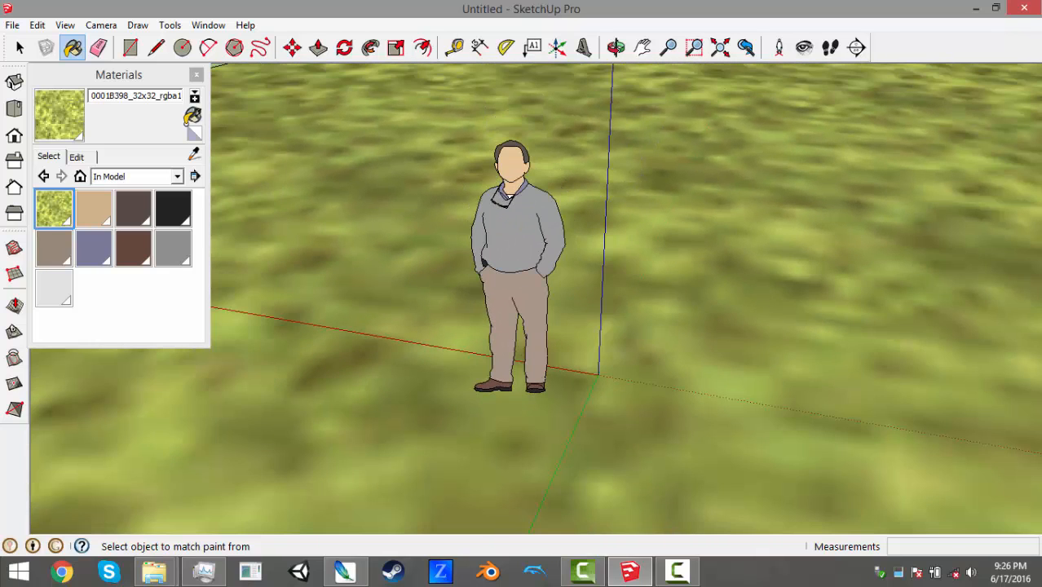
{"action": "key", "text": "space"}
{"action": "left_click", "coordinate": [501, 210]}
{"action": "scroll", "coordinate": [685, 294], "scroll_direction": "down", "scroll_amount": 5}
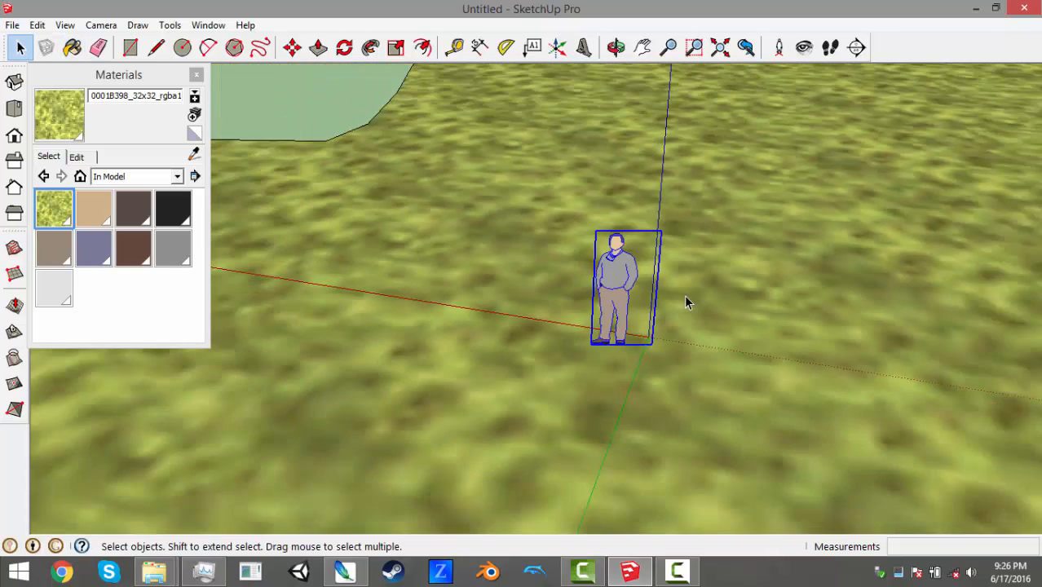
{"action": "left_click", "coordinate": [338, 146]}
{"action": "scroll", "coordinate": [375, 277], "scroll_direction": "up", "scroll_amount": 3}
{"action": "scroll", "coordinate": [540, 331], "scroll_direction": "down", "scroll_amount": 8}
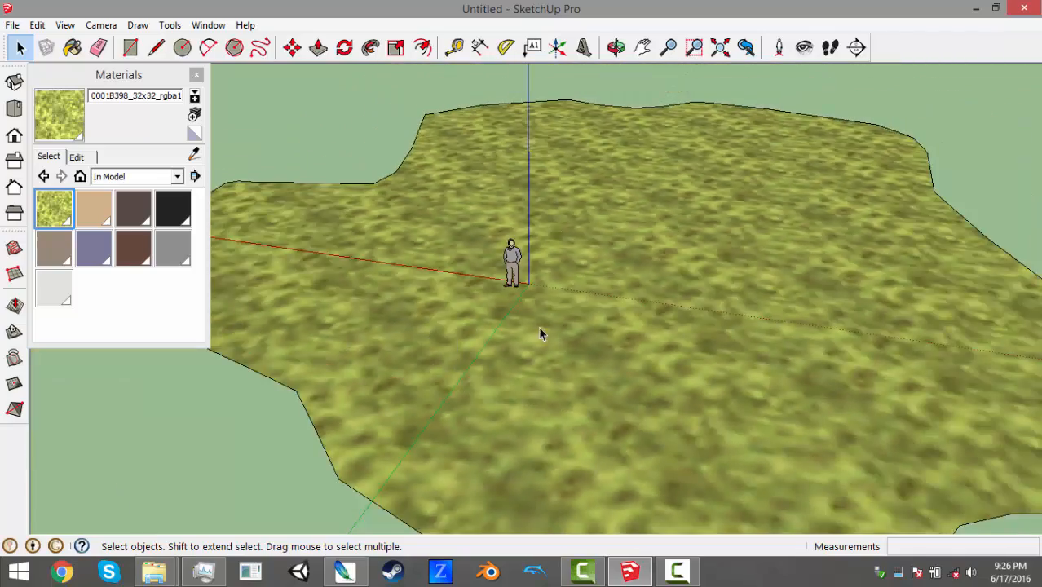
Inspect the grass-textured ground face from several sides, both near the scale figure and with its whole outline in view
{"action": "middle_click_drag", "start_coordinate": [650, 316], "coordinate": [660, 347]}
{"action": "scroll", "coordinate": [680, 262], "scroll_direction": "up", "scroll_amount": 5}
{"action": "scroll", "coordinate": [679, 395], "scroll_direction": "down", "scroll_amount": 3}
{"action": "middle_click_drag", "start_coordinate": [679, 395], "coordinate": [351, 355]}
{"action": "middle_click_drag", "start_coordinate": [456, 343], "coordinate": [628, 306]}
{"action": "scroll", "coordinate": [693, 354], "scroll_direction": "down", "scroll_amount": 3}
{"action": "middle_click_drag", "start_coordinate": [498, 308], "coordinate": [484, 329]}
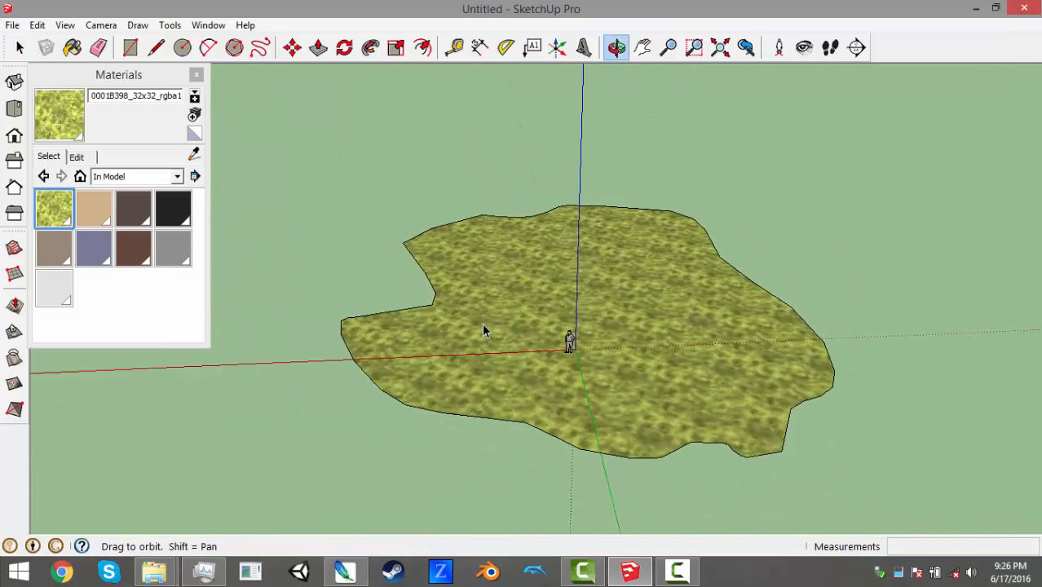
{"action": "scroll", "coordinate": [456, 261], "scroll_direction": "up", "scroll_amount": 5}
{"action": "scroll", "coordinate": [352, 190], "scroll_direction": "down", "scroll_amount": 3}
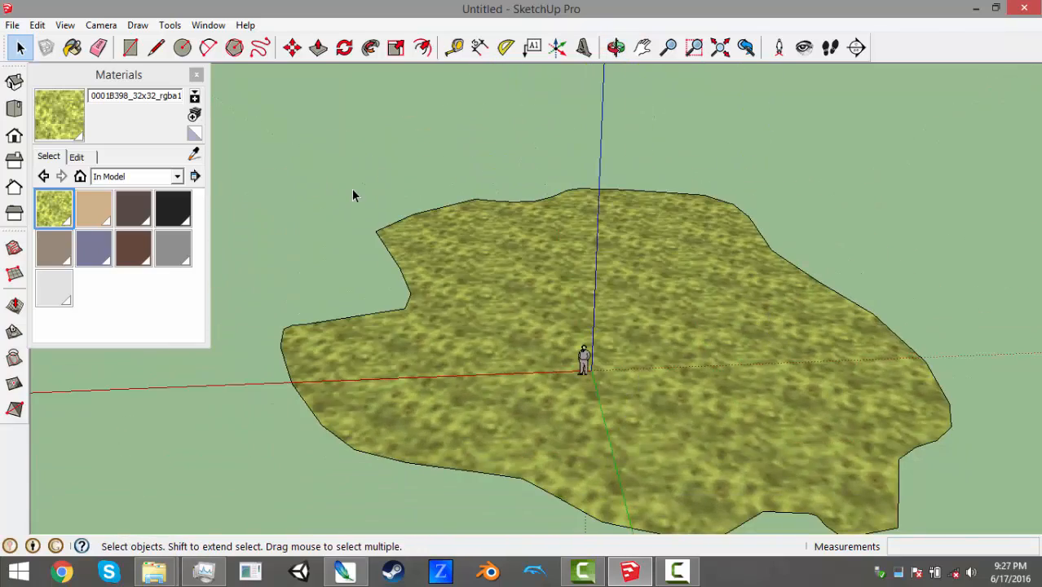
Draw a rectangle about 202' 3" by 173' 3" on the ground plane enclosing the whole irregular grass face
{"action": "scroll", "coordinate": [349, 186], "scroll_direction": "down", "scroll_amount": 3}
{"action": "middle_click_drag", "start_coordinate": [349, 186], "coordinate": [538, 382]}
{"action": "left_click", "coordinate": [137, 51]}
{"action": "scroll", "coordinate": [544, 265], "scroll_direction": "up", "scroll_amount": 4}
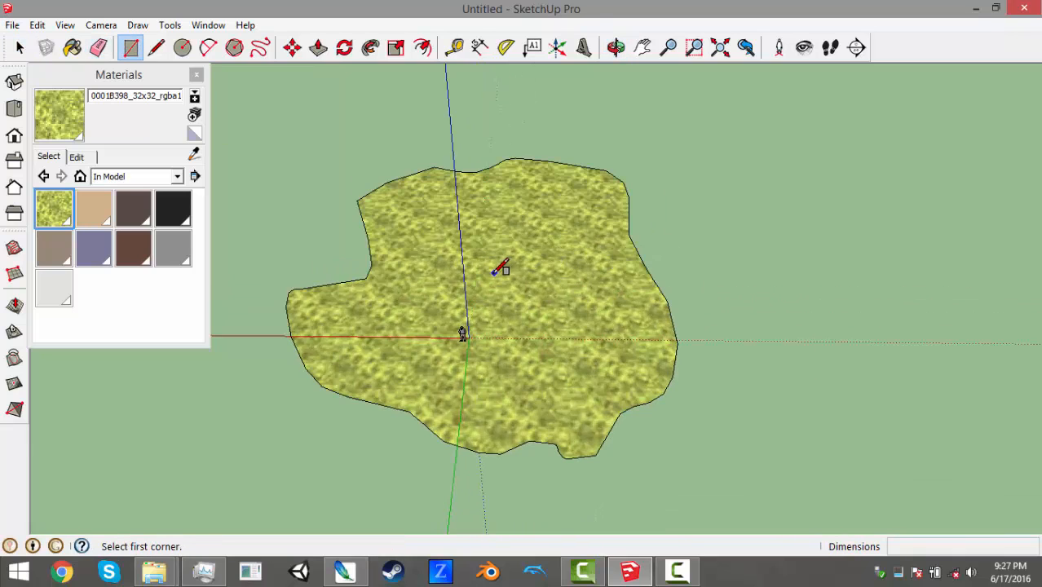
{"action": "scroll", "coordinate": [498, 269], "scroll_direction": "down", "scroll_amount": 2}
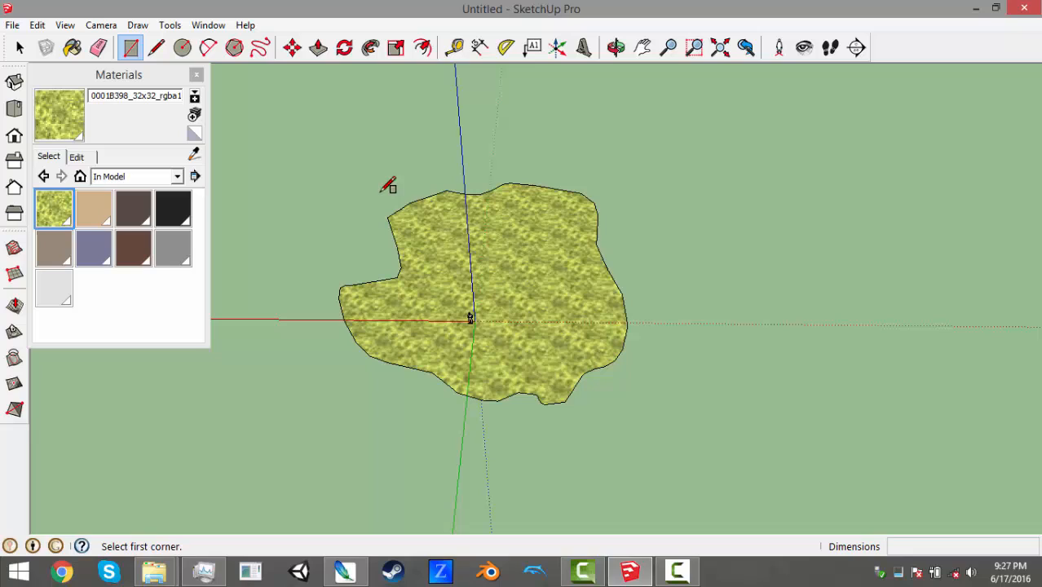
{"action": "left_click", "coordinate": [301, 164]}
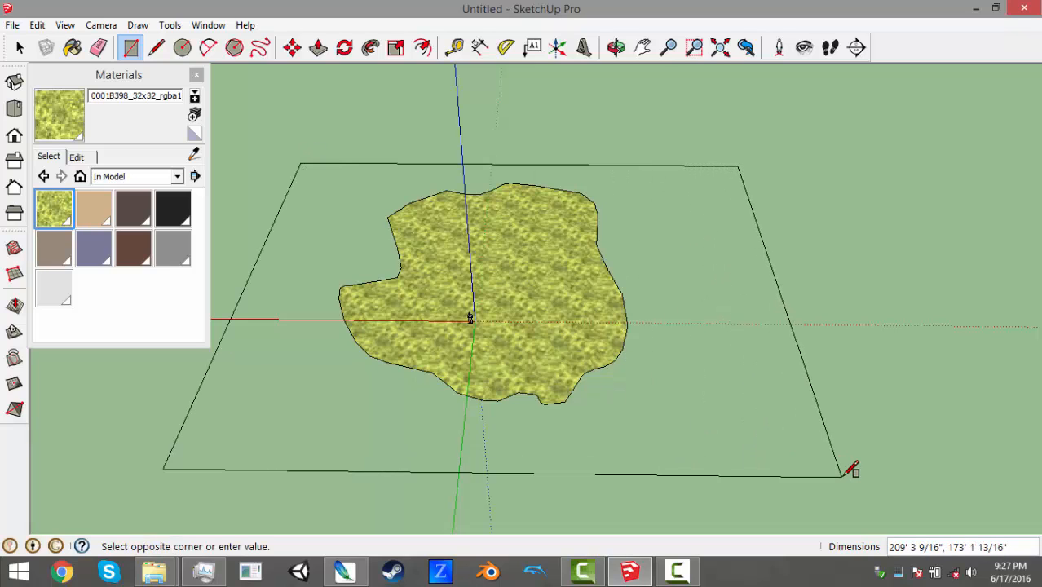
{"action": "left_click", "coordinate": [816, 474]}
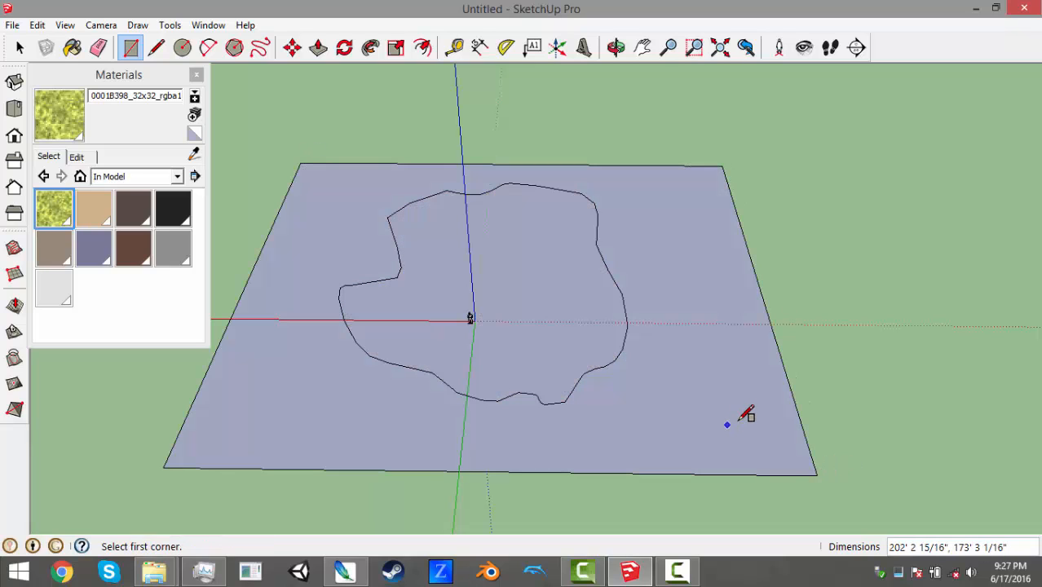
Reverse both the irregular inner ground face and the surrounding rectangular face so their front sides point up
{"action": "middle_click_drag", "start_coordinate": [646, 397], "coordinate": [653, 355]}
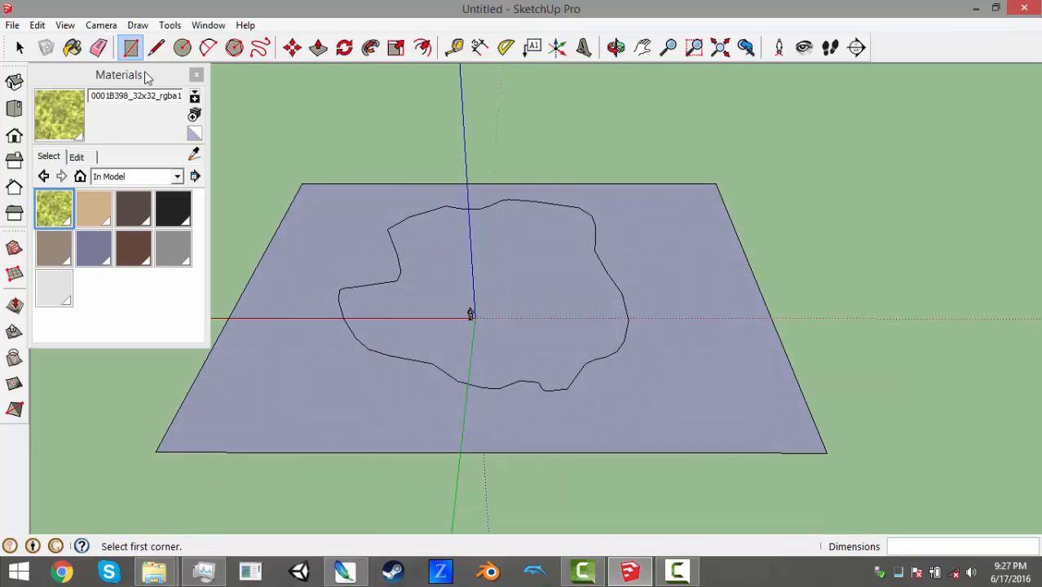
{"action": "scroll", "coordinate": [518, 347], "scroll_direction": "up", "scroll_amount": 6}
{"action": "key", "text": "space"}
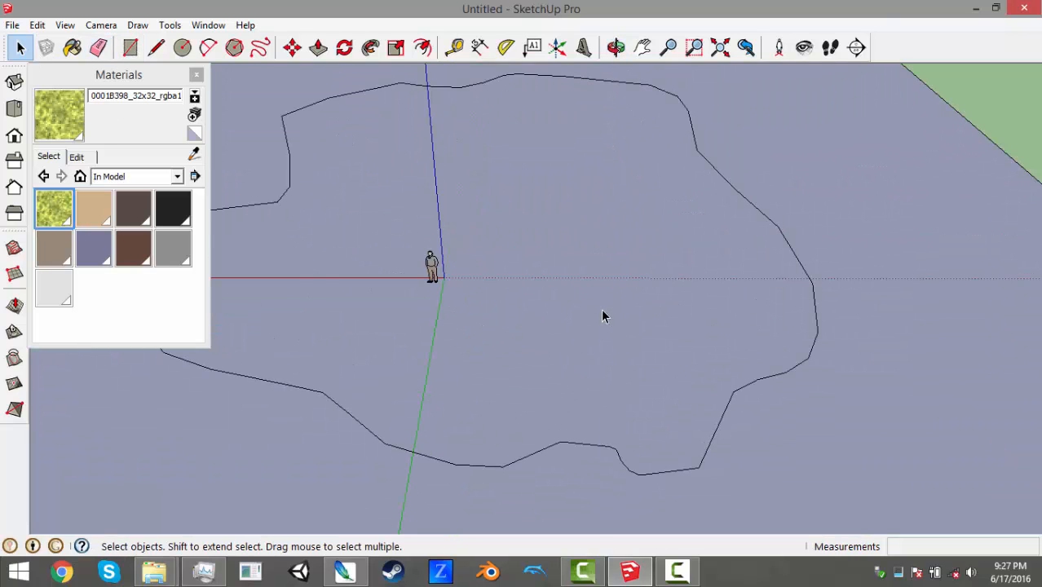
{"action": "right_click", "coordinate": [540, 273]}
{"action": "left_click", "coordinate": [614, 423]}
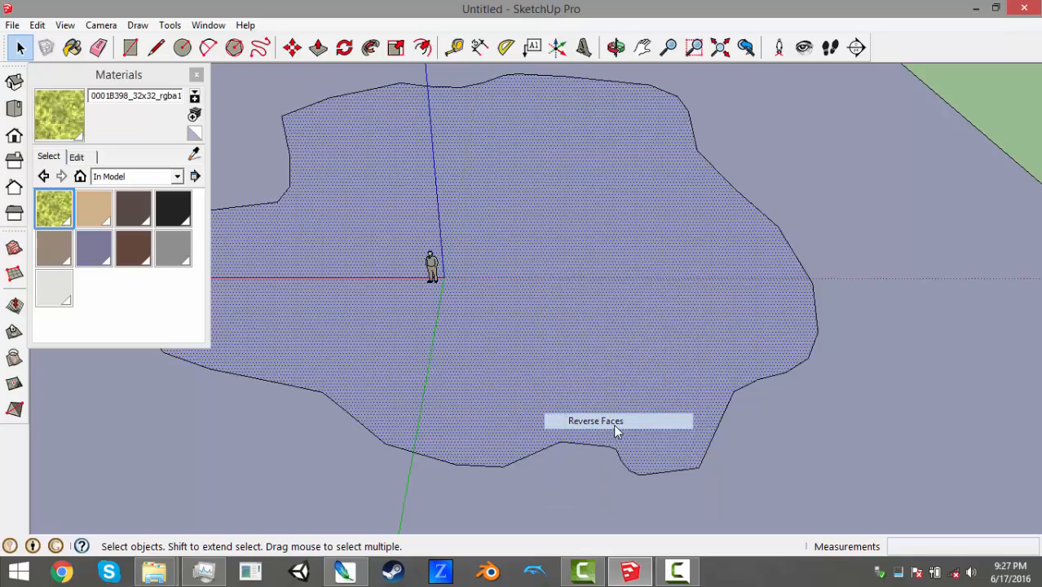
{"action": "right_click", "coordinate": [875, 354]}
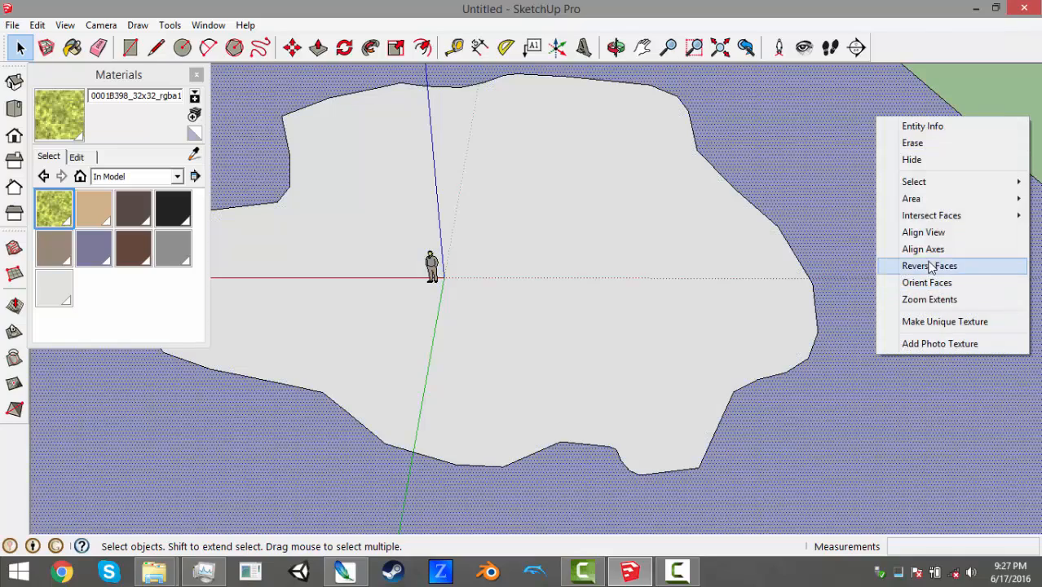
{"action": "left_click", "coordinate": [930, 266]}
Paint the irregular inner ground face with the 0001B398_32x32_rgba16 grass material again
{"action": "left_click", "coordinate": [53, 209]}
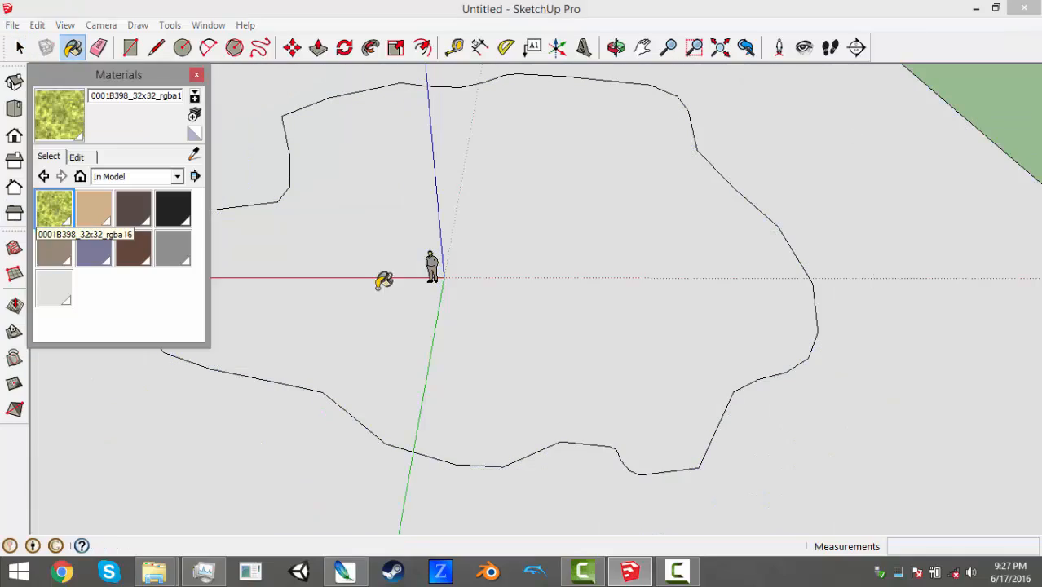
{"action": "left_click", "coordinate": [412, 288]}
{"action": "left_click", "coordinate": [20, 51]}
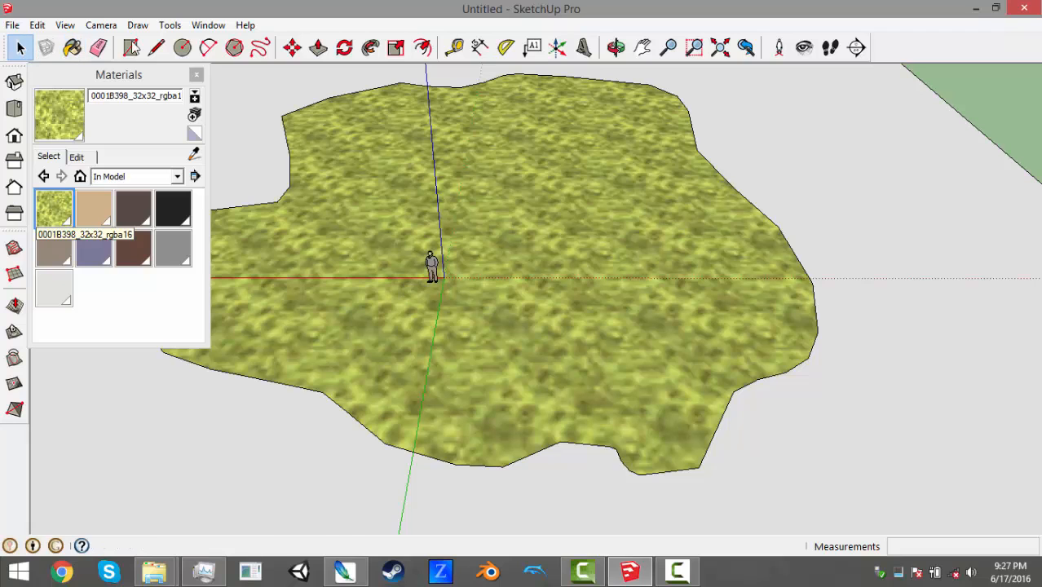
Push/Pull the rectangular face surrounding the grass upward about 16' 10" to raise walls along the irregular outline
{"action": "left_click", "coordinate": [320, 49]}
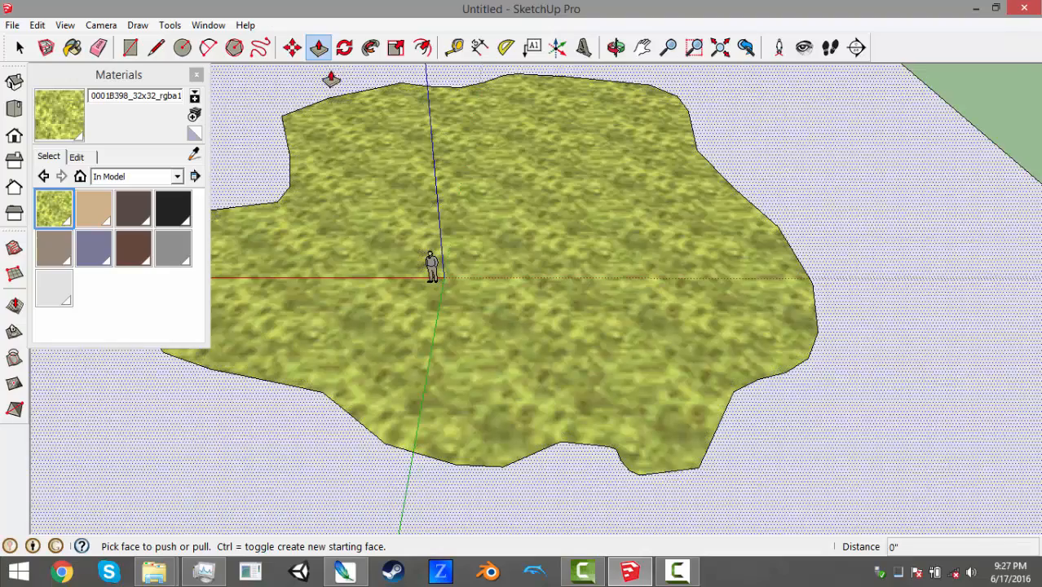
{"action": "scroll", "coordinate": [367, 87], "scroll_direction": "down", "scroll_amount": 5}
{"action": "middle_click_drag", "start_coordinate": [605, 326], "coordinate": [845, 383]}
{"action": "middle_click_drag", "start_coordinate": [707, 415], "coordinate": [812, 421]}
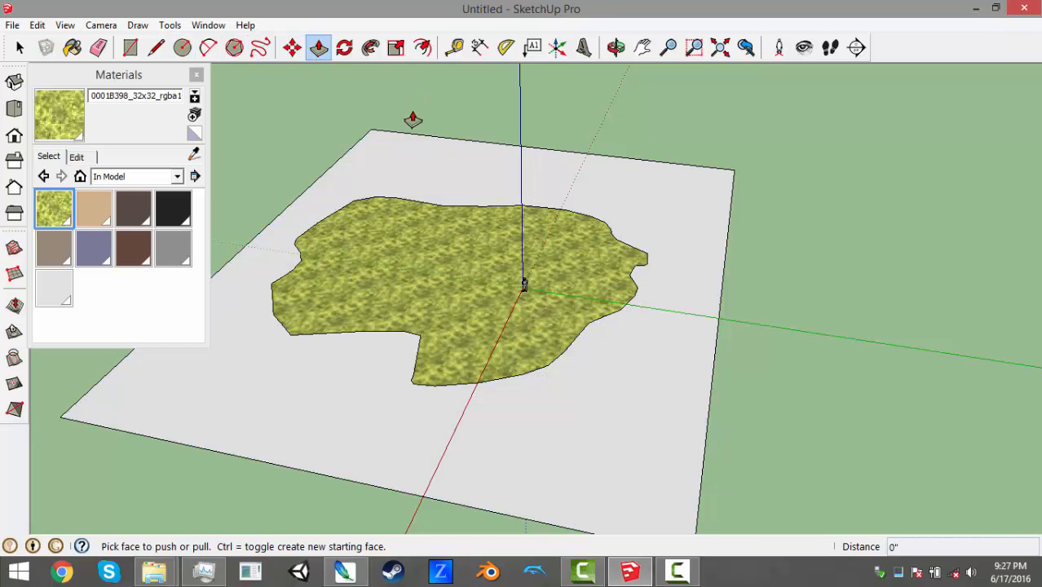
{"action": "scroll", "coordinate": [412, 120], "scroll_direction": "up", "scroll_amount": 2}
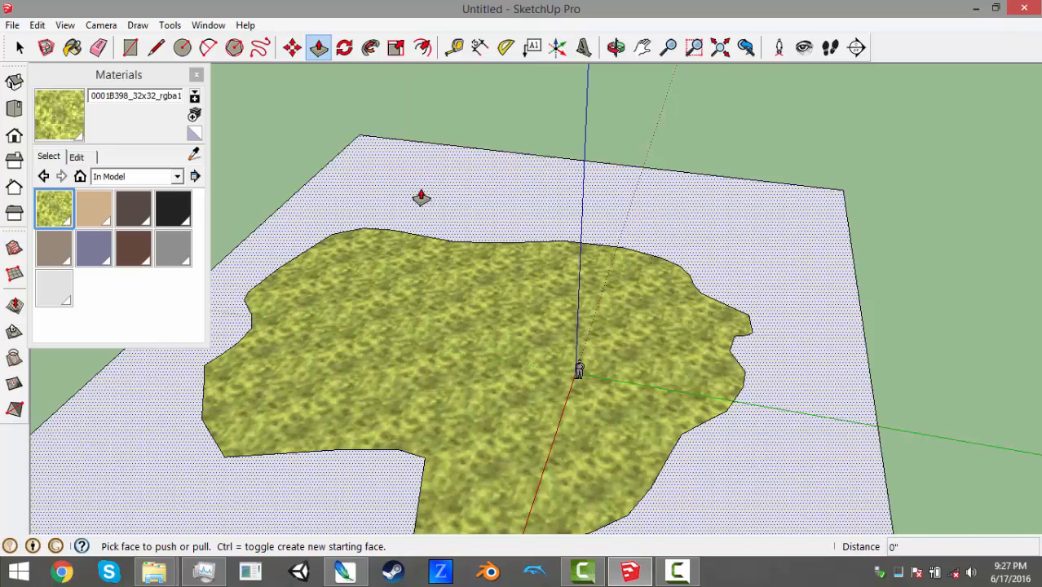
{"action": "left_click", "coordinate": [421, 197]}
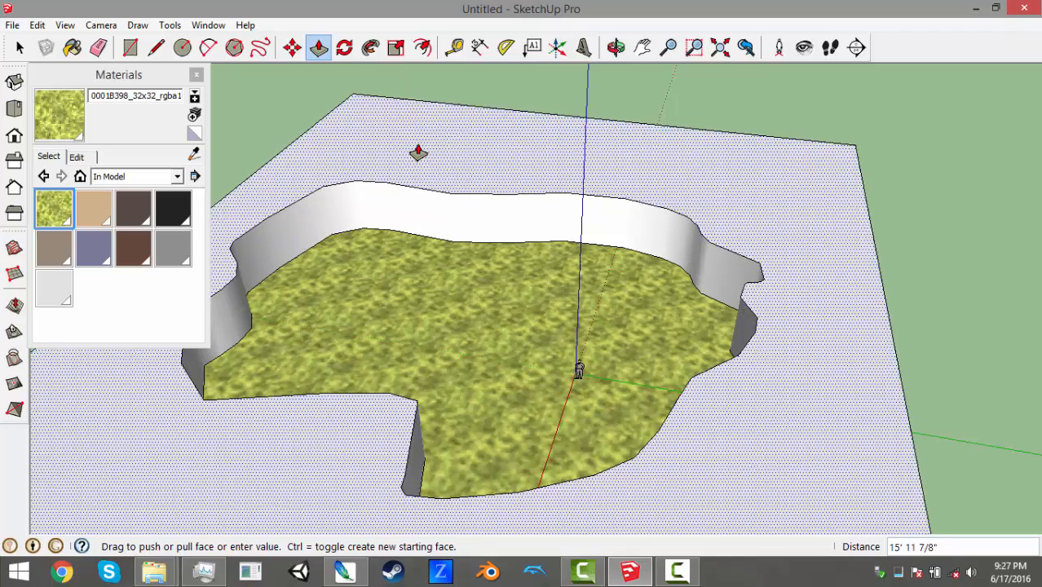
{"action": "left_click", "coordinate": [416, 151]}
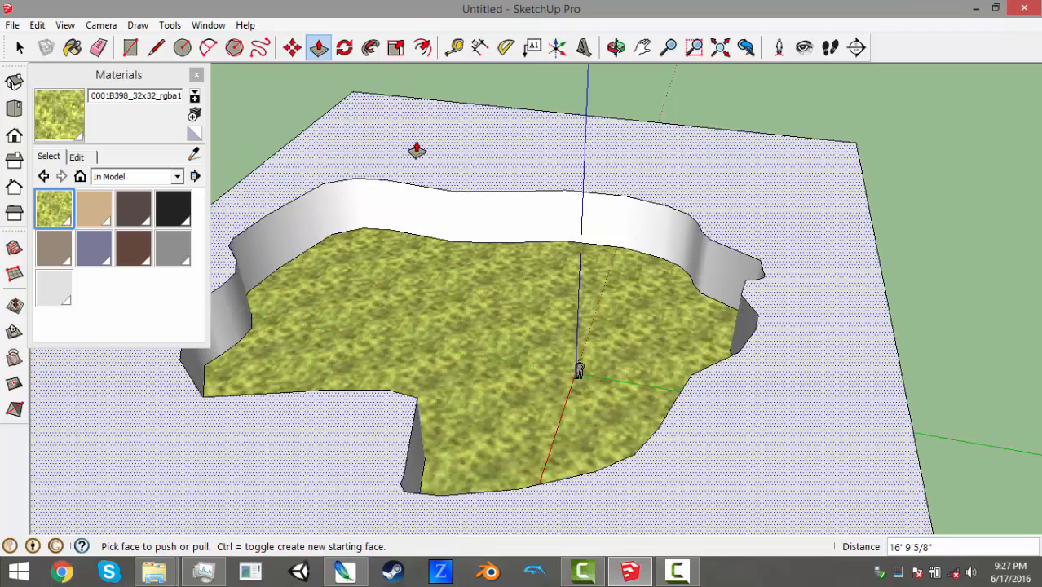
Erase the edges of the outer rectangular block to remove its top and sides, leaving only the wall around the grass
{"action": "scroll", "coordinate": [459, 189], "scroll_direction": "down", "scroll_amount": 3}
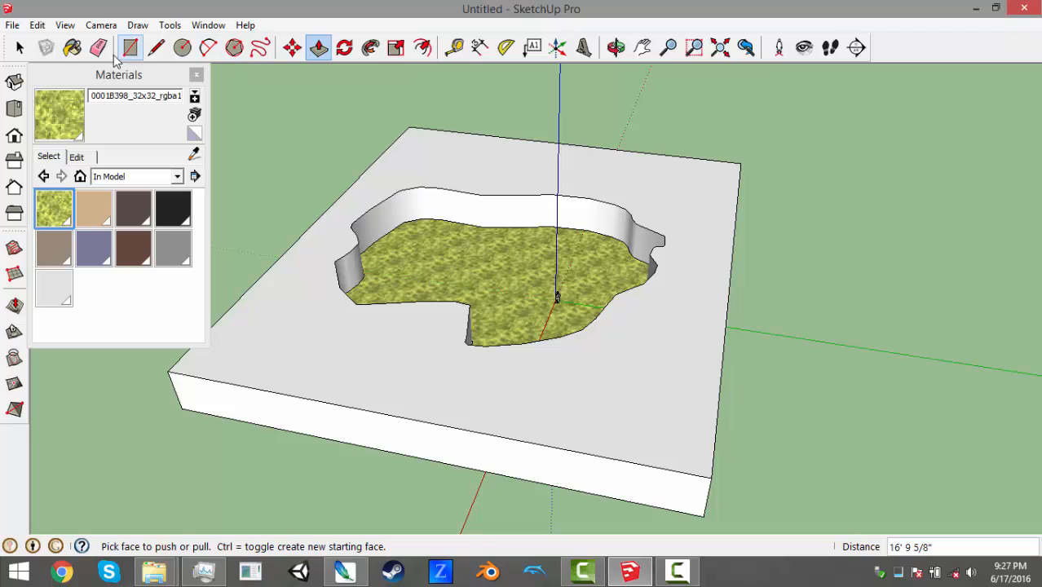
{"action": "left_click", "coordinate": [99, 47]}
{"action": "left_click", "coordinate": [709, 477]}
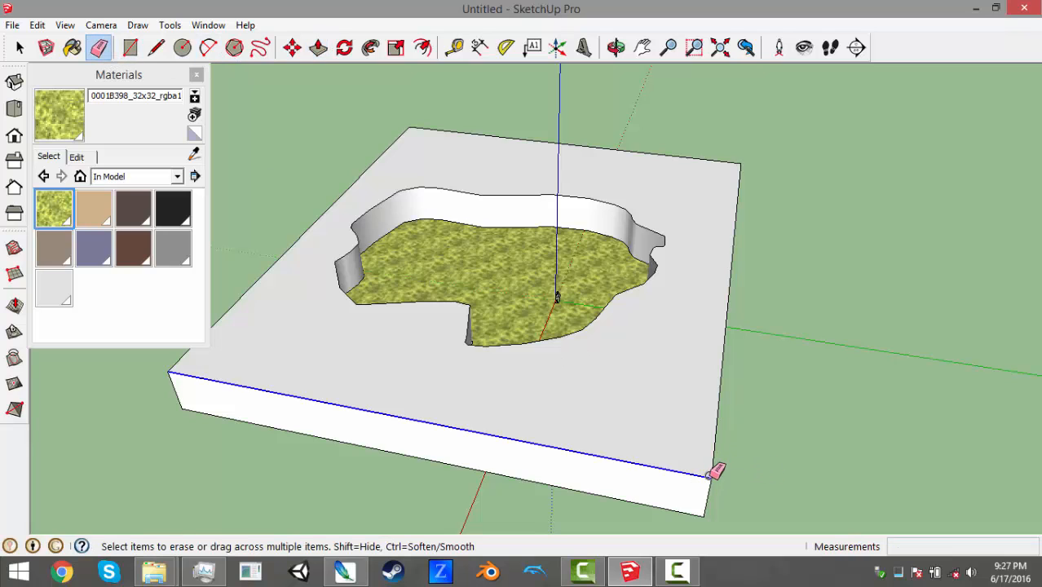
{"action": "mouse_move", "coordinate": [714, 488]}
{"action": "left_mouse_down"}
{"action": "mouse_move", "coordinate": [717, 463]}
{"action": "mouse_move", "coordinate": [705, 509]}
{"action": "mouse_move", "coordinate": [711, 493]}
{"action": "left_mouse_up"}
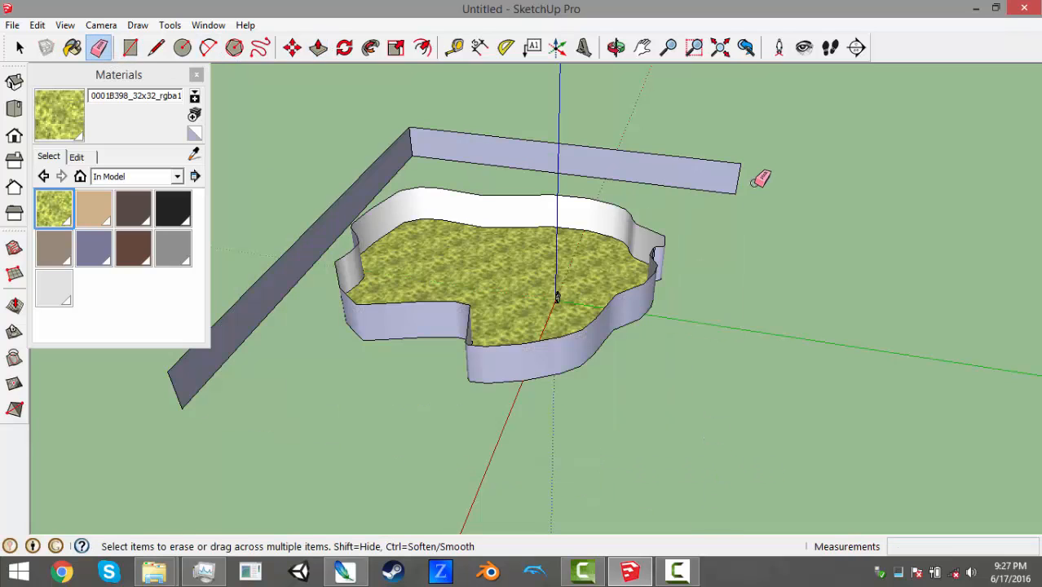
{"action": "mouse_move", "coordinate": [732, 160]}
{"action": "left_mouse_down"}
{"action": "mouse_move", "coordinate": [728, 198]}
{"action": "mouse_move", "coordinate": [441, 136]}
{"action": "mouse_move", "coordinate": [377, 190]}
{"action": "left_mouse_up"}
{"action": "mouse_move", "coordinate": [151, 370]}
{"action": "left_mouse_down"}
{"action": "mouse_move", "coordinate": [184, 387]}
{"action": "mouse_move", "coordinate": [242, 356]}
{"action": "left_mouse_up"}
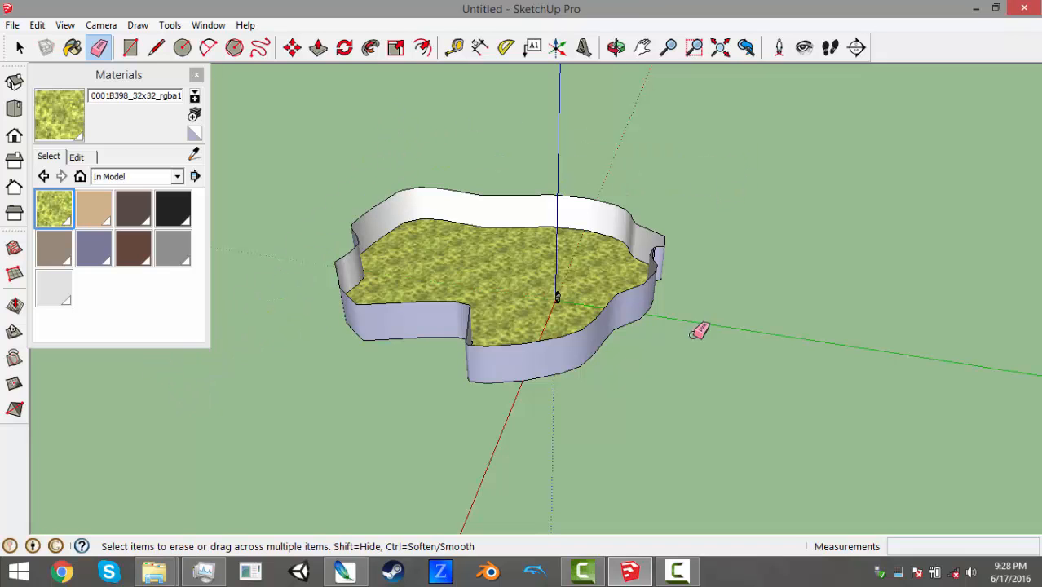
Examine the inner side of the wall around the grass, including the narrow strip between two vertical edges
{"action": "scroll", "coordinate": [477, 190], "scroll_direction": "up", "scroll_amount": 8}
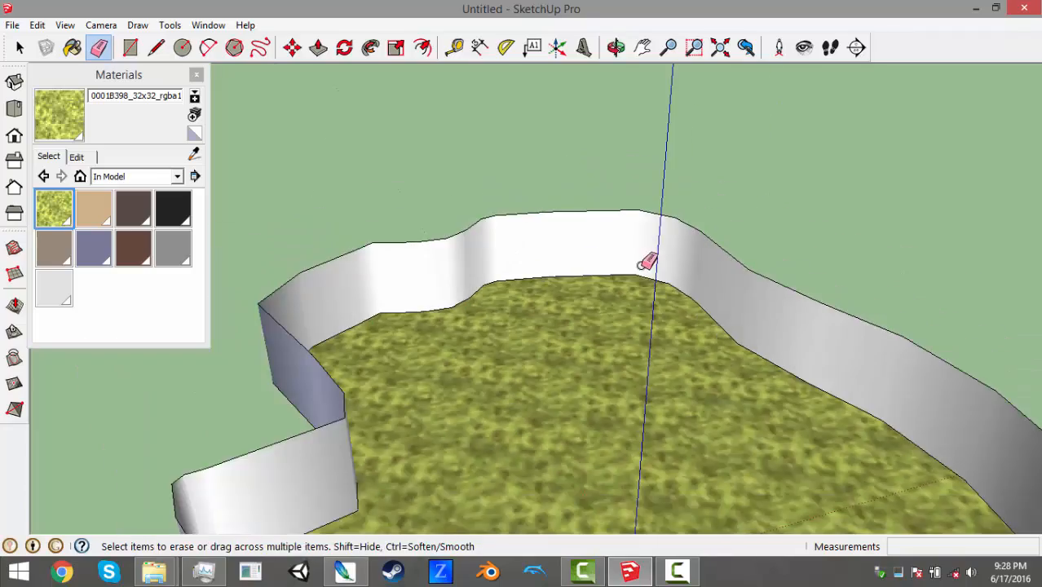
{"action": "middle_click_drag", "start_coordinate": [640, 265], "coordinate": [784, 254]}
{"action": "scroll", "coordinate": [559, 221], "scroll_direction": "down", "scroll_amount": 3}
{"action": "scroll", "coordinate": [784, 254], "scroll_direction": "up", "scroll_amount": 5}
{"action": "scroll", "coordinate": [693, 456], "scroll_direction": "down", "scroll_amount": 3}
{"action": "middle_click_drag", "start_coordinate": [453, 335], "coordinate": [751, 391]}
{"action": "scroll", "coordinate": [354, 296], "scroll_direction": "up", "scroll_amount": 4}
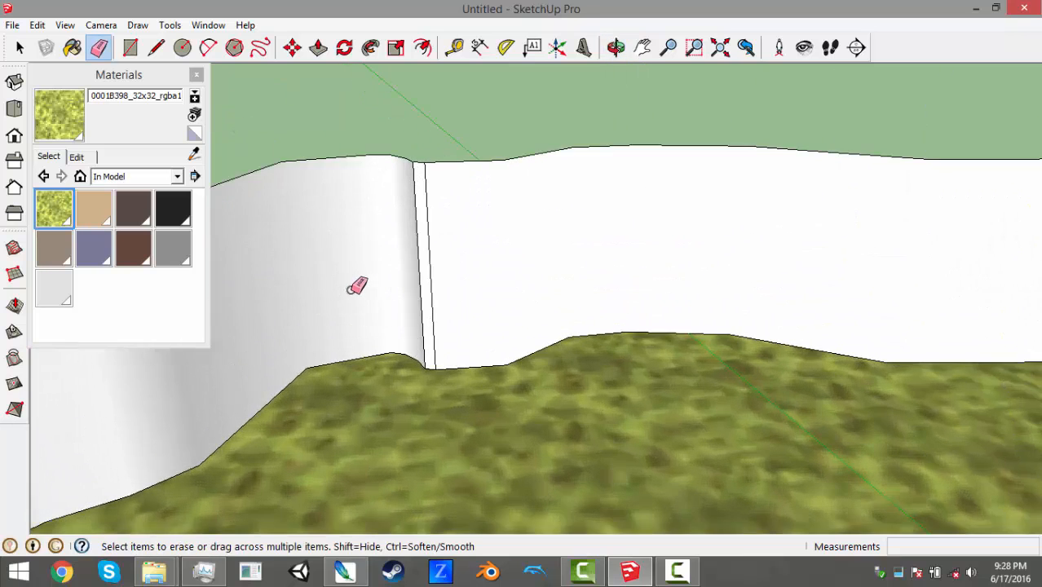
{"action": "scroll", "coordinate": [357, 285], "scroll_direction": "down", "scroll_amount": 4}
Import 0000C950_32x32_ci8.bmp from the OoT_Rip Kakariko Village folder as an image
{"action": "left_click", "coordinate": [22, 47]}
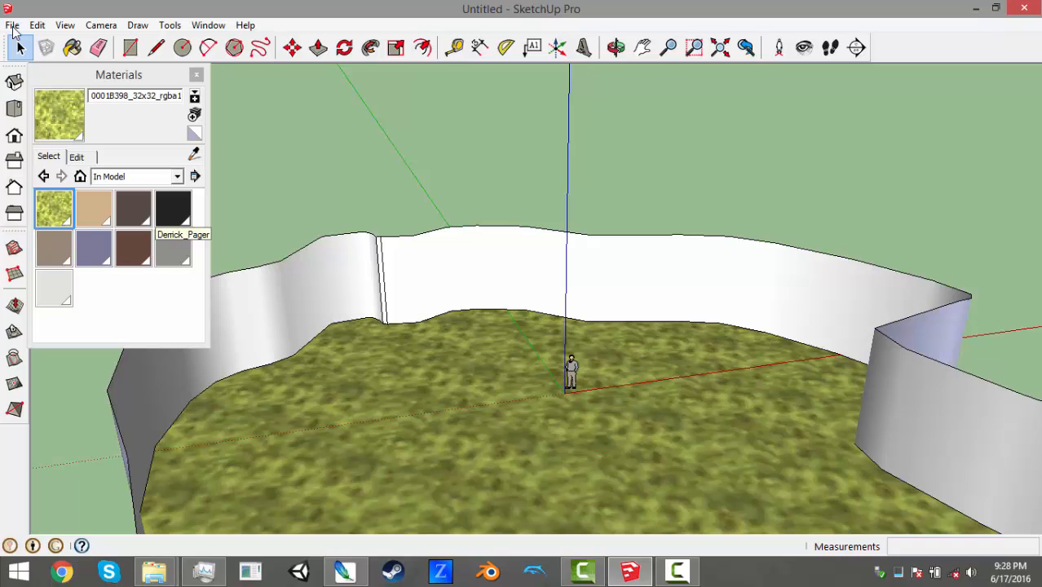
{"action": "left_click", "coordinate": [12, 26]}
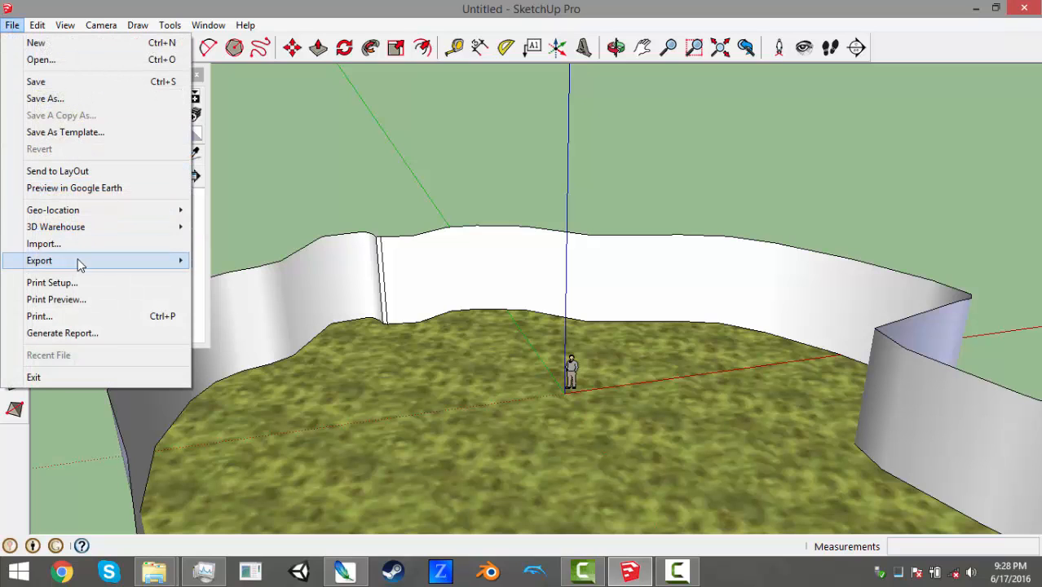
{"action": "left_click", "coordinate": [70, 252]}
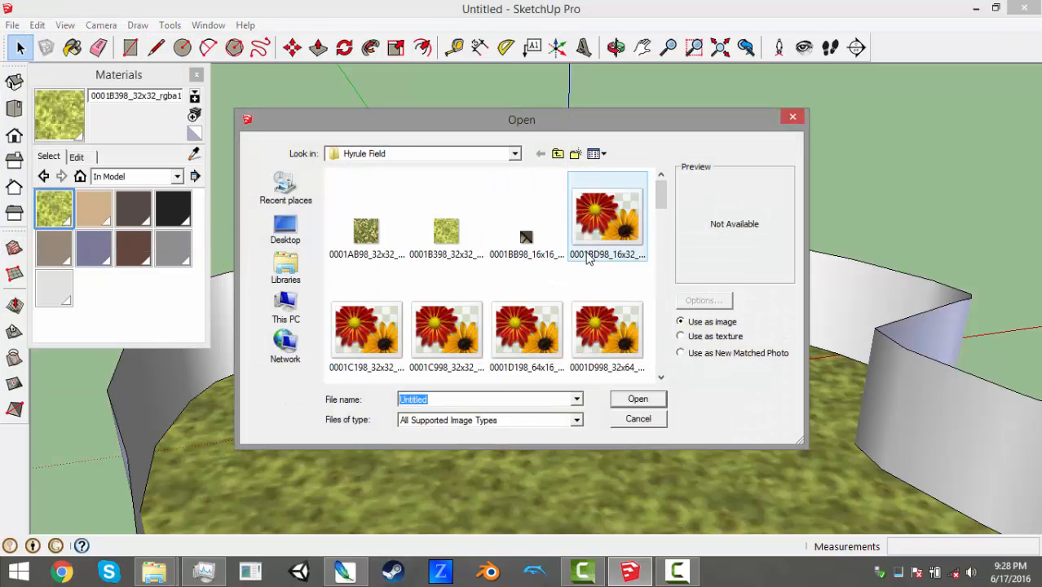
{"action": "left_click", "coordinate": [516, 154]}
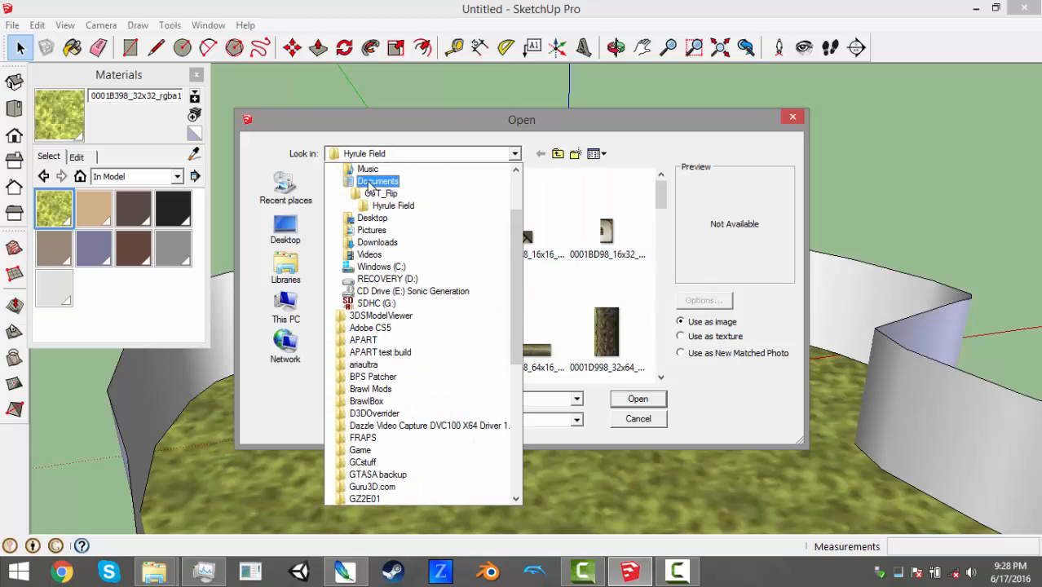
{"action": "left_click", "coordinate": [381, 178]}
{"action": "left_click", "coordinate": [390, 309]}
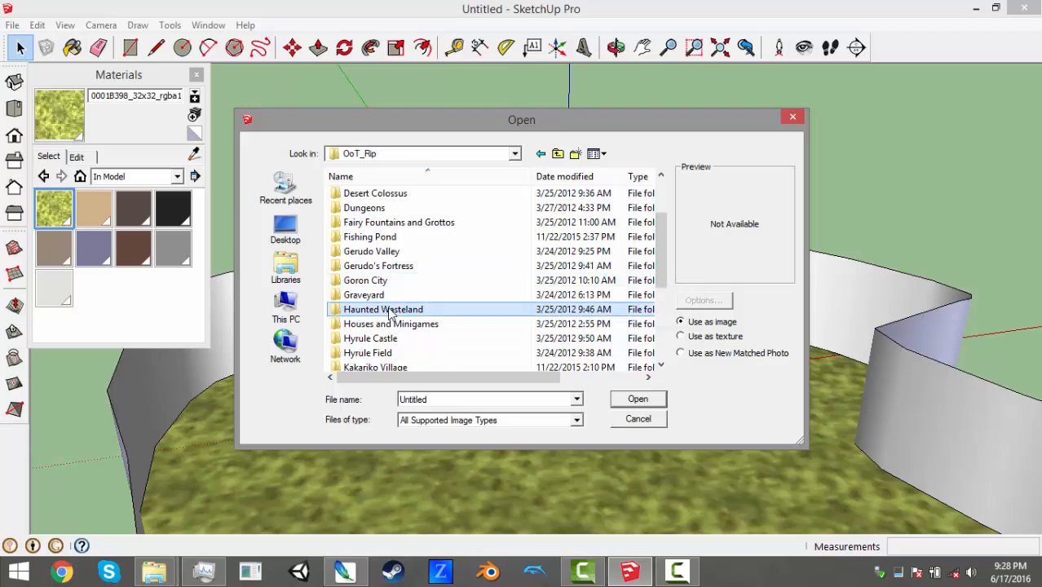
{"action": "scroll", "coordinate": [391, 314], "scroll_direction": "down", "scroll_amount": 1}
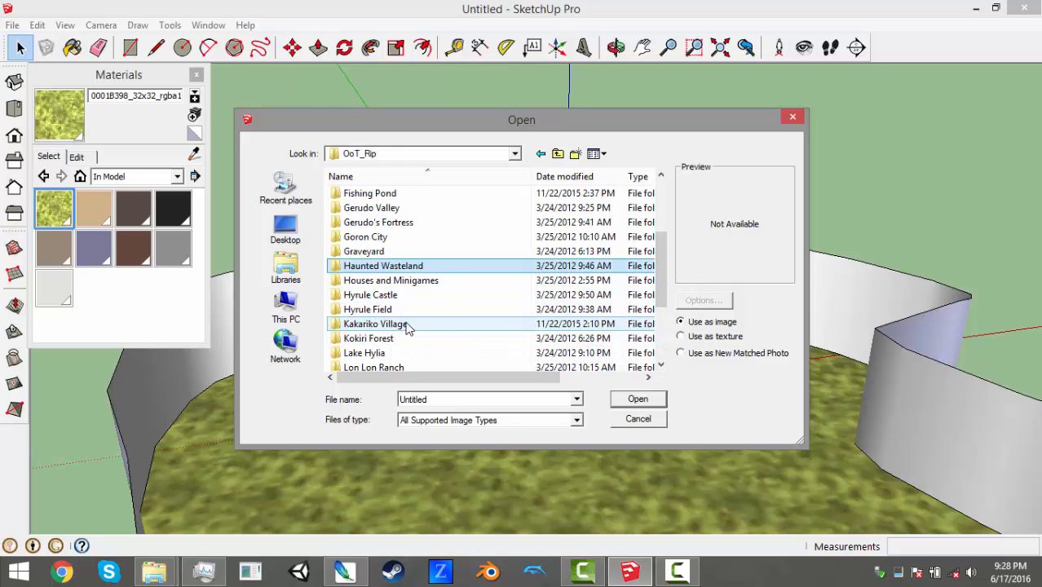
{"action": "double_click", "coordinate": [403, 324]}
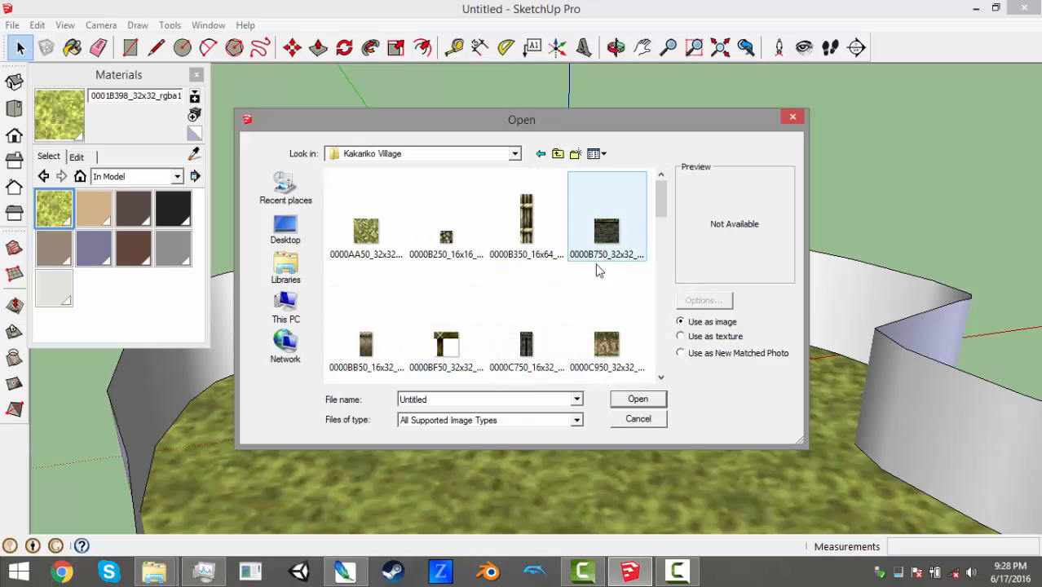
{"action": "left_click", "coordinate": [607, 354]}
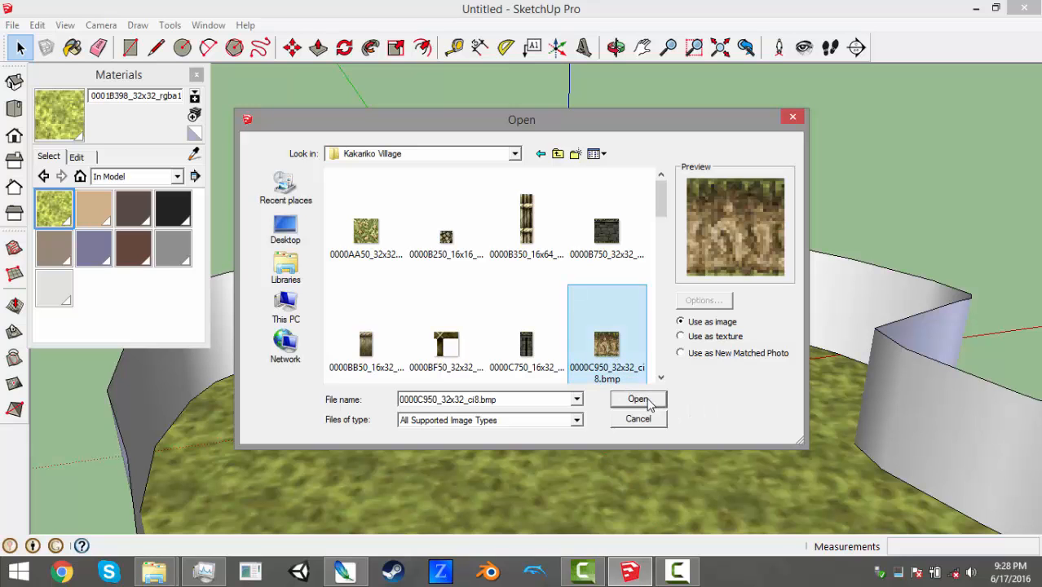
{"action": "left_click", "coordinate": [650, 405]}
Place the imported cliff image against the outside of the wall from the foot of a vertical edge, sized to the wall's full height
{"action": "middle_click_drag", "start_coordinate": [403, 232], "coordinate": [584, 232]}
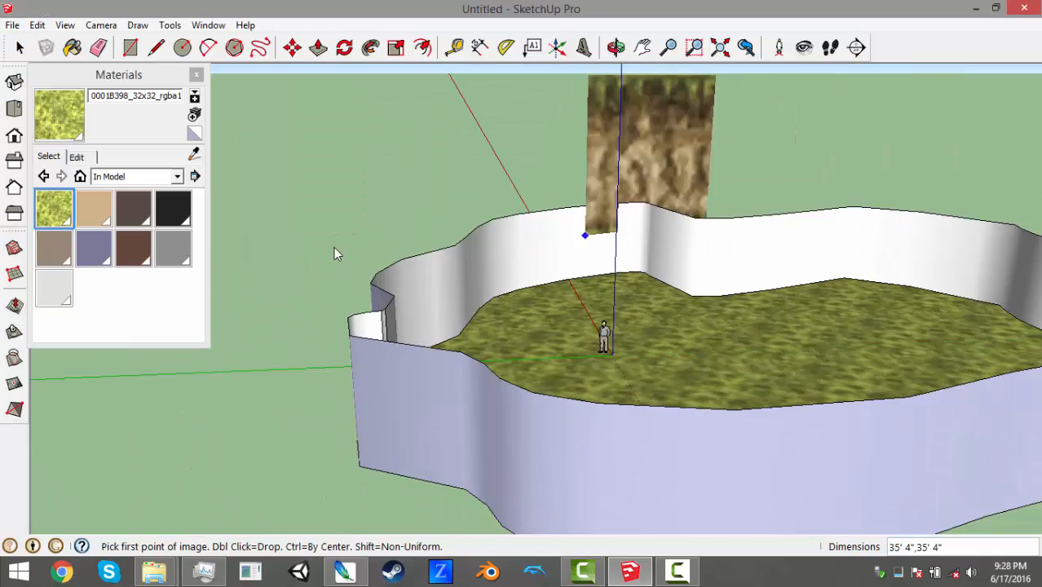
{"action": "middle_click_drag", "start_coordinate": [333, 251], "coordinate": [562, 192]}
{"action": "middle_click_drag", "start_coordinate": [786, 307], "coordinate": [640, 342]}
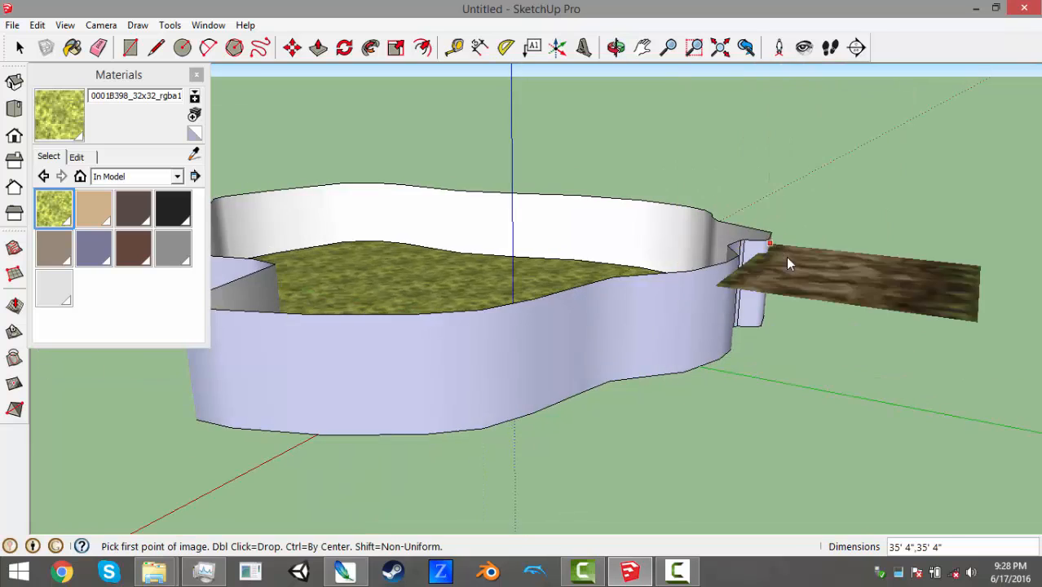
{"action": "scroll", "coordinate": [785, 260], "scroll_direction": "up", "scroll_amount": 3}
{"action": "scroll", "coordinate": [734, 346], "scroll_direction": "up", "scroll_amount": 2}
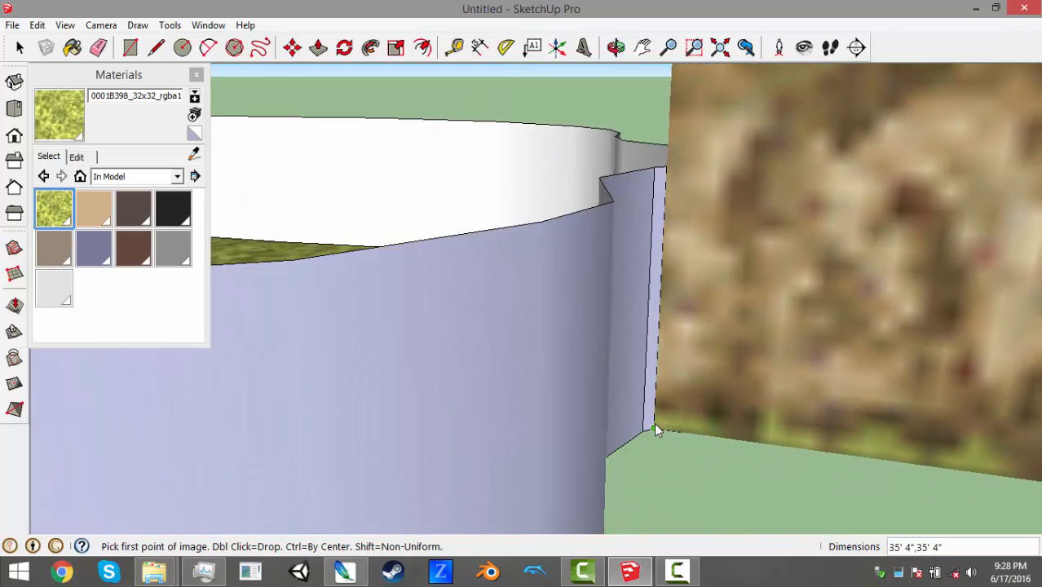
{"action": "left_click", "coordinate": [655, 425]}
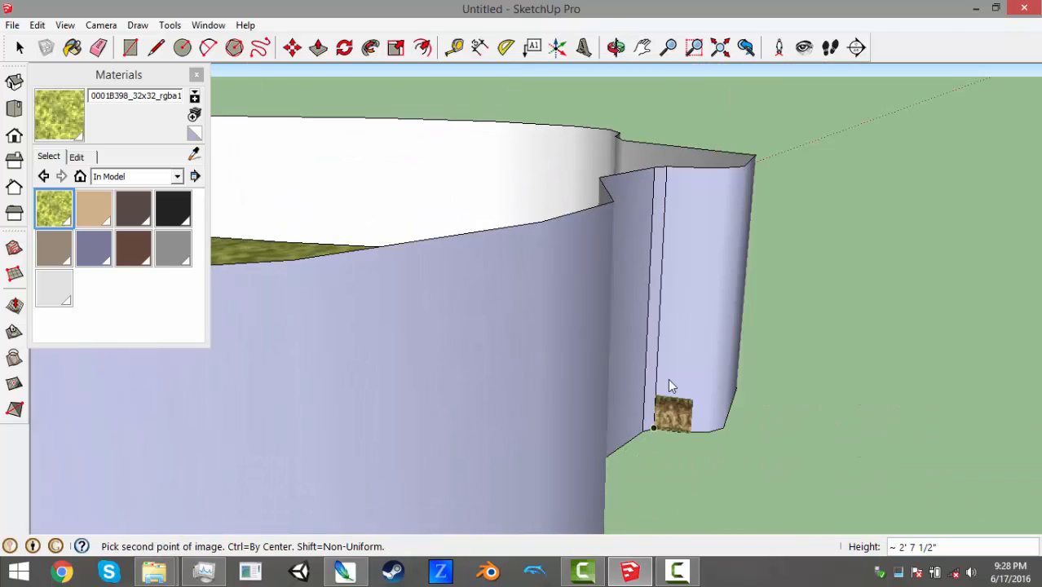
{"action": "left_click", "coordinate": [667, 176]}
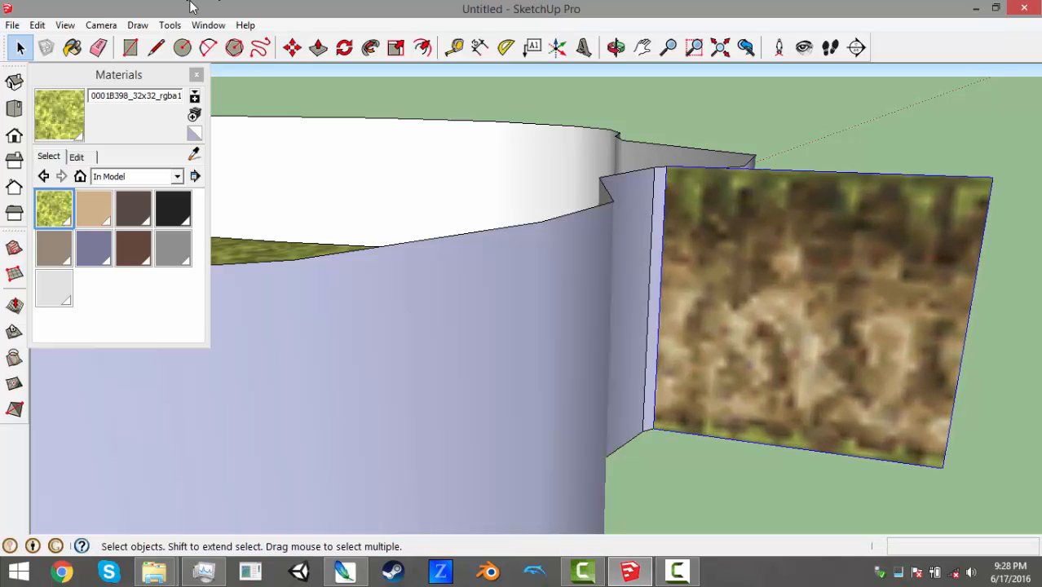
Move the cliff image away from the wall into the empty space beside it
{"action": "left_click", "coordinate": [292, 48]}
{"action": "scroll", "coordinate": [555, 269], "scroll_direction": "down", "scroll_amount": 3}
{"action": "middle_click_drag", "start_coordinate": [699, 351], "coordinate": [705, 298]}
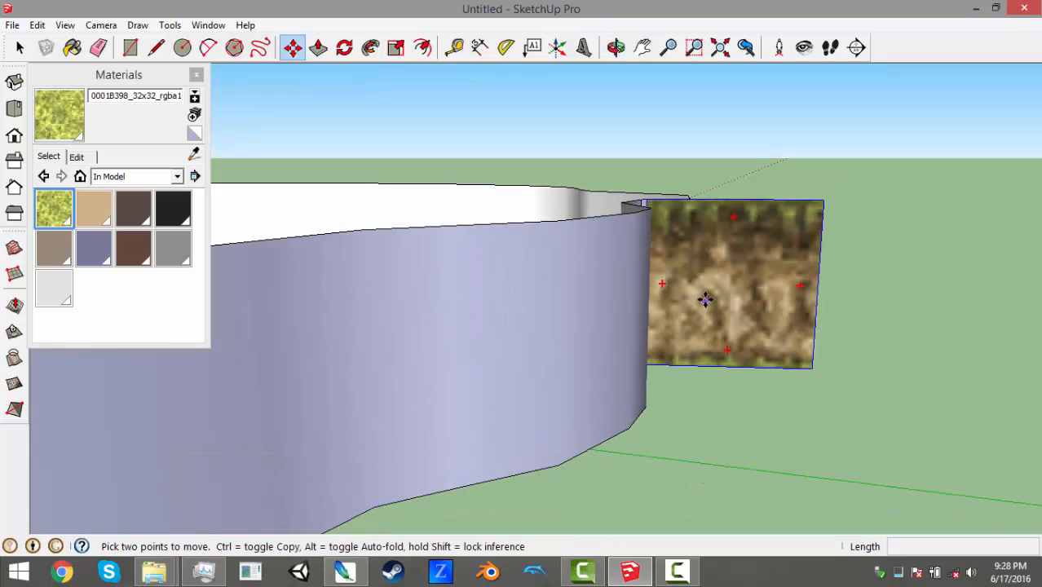
{"action": "left_click", "coordinate": [706, 301]}
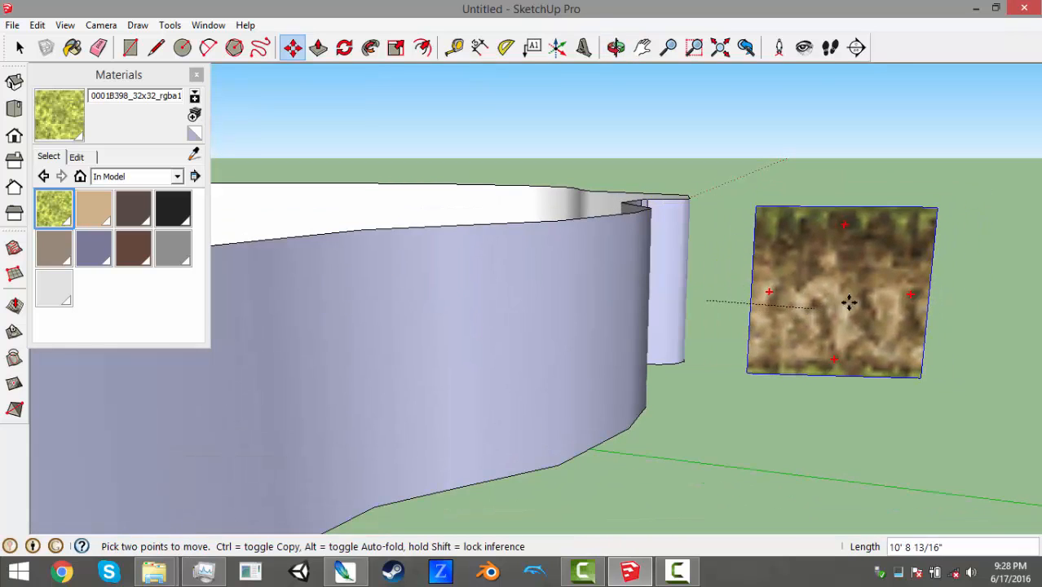
{"action": "left_click", "coordinate": [866, 305]}
Explode the cliff image so it becomes a face with a usable material
{"action": "middle_click_drag", "start_coordinate": [776, 329], "coordinate": [667, 341]}
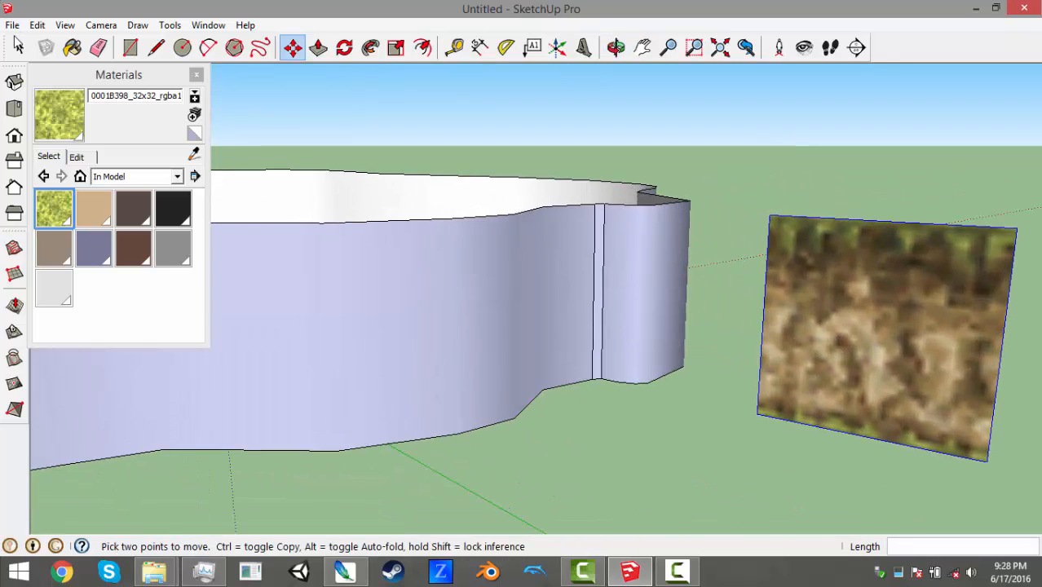
{"action": "key", "text": "space"}
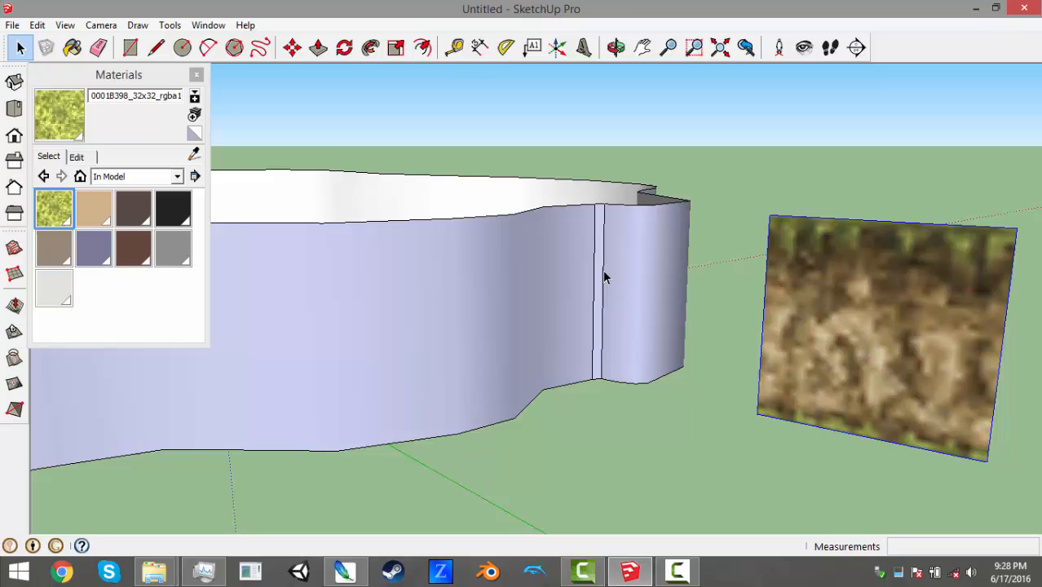
{"action": "right_click", "coordinate": [871, 302]}
{"action": "left_click", "coordinate": [908, 366]}
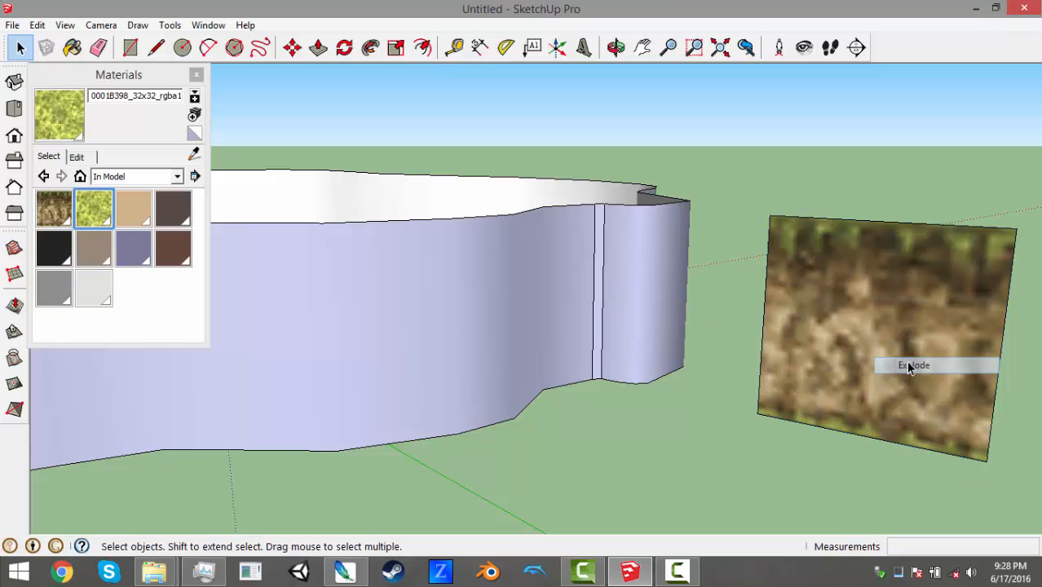
{"action": "middle_click_drag", "start_coordinate": [908, 367], "coordinate": [797, 351]}
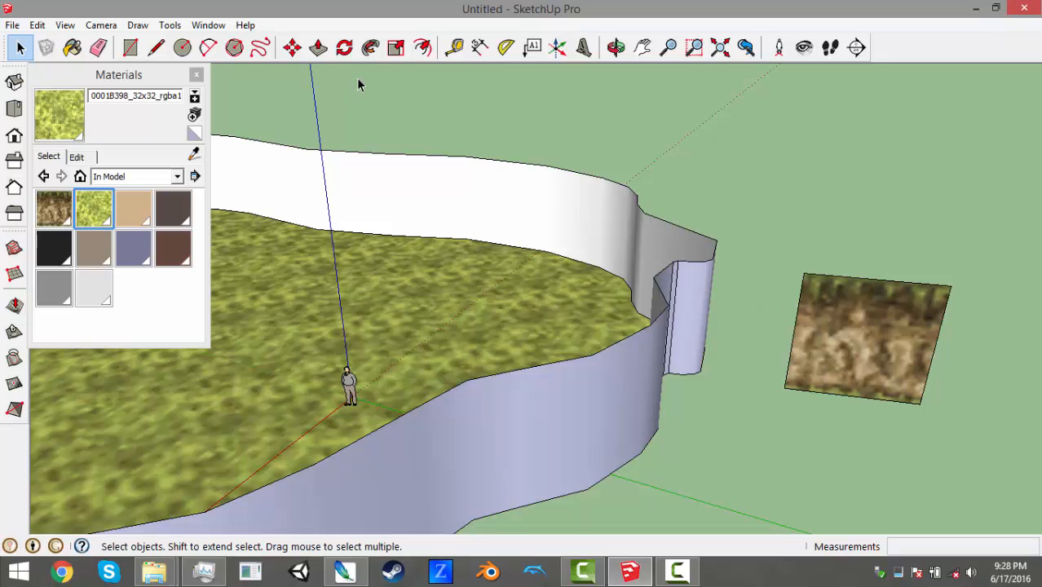
Paint the inner side of the wall around the grass with the 0000C950_32x32_ci8 material
{"action": "left_click", "coordinate": [72, 48]}
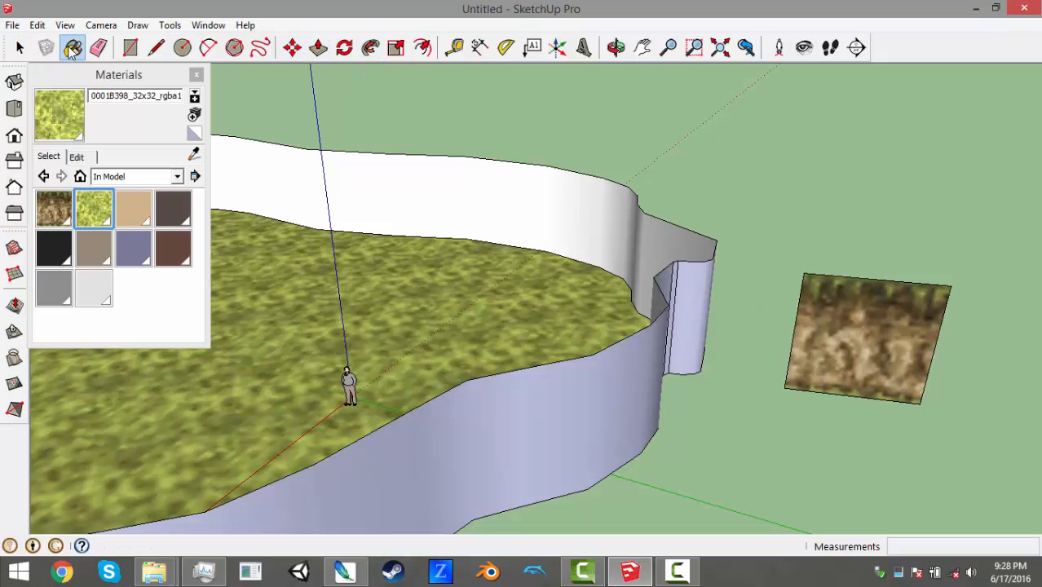
{"action": "left_click", "coordinate": [53, 209]}
{"action": "left_click", "coordinate": [546, 200]}
{"action": "mouse_move", "coordinate": [546, 200]}
{"action": "middle_mouse_down"}
{"action": "mouse_move", "coordinate": [448, 222]}
{"action": "mouse_move", "coordinate": [576, 200]}
{"action": "middle_mouse_up"}
{"action": "scroll", "coordinate": [1040, 416], "scroll_direction": "down", "scroll_amount": 1}
{"action": "left_click", "coordinate": [18, 48]}
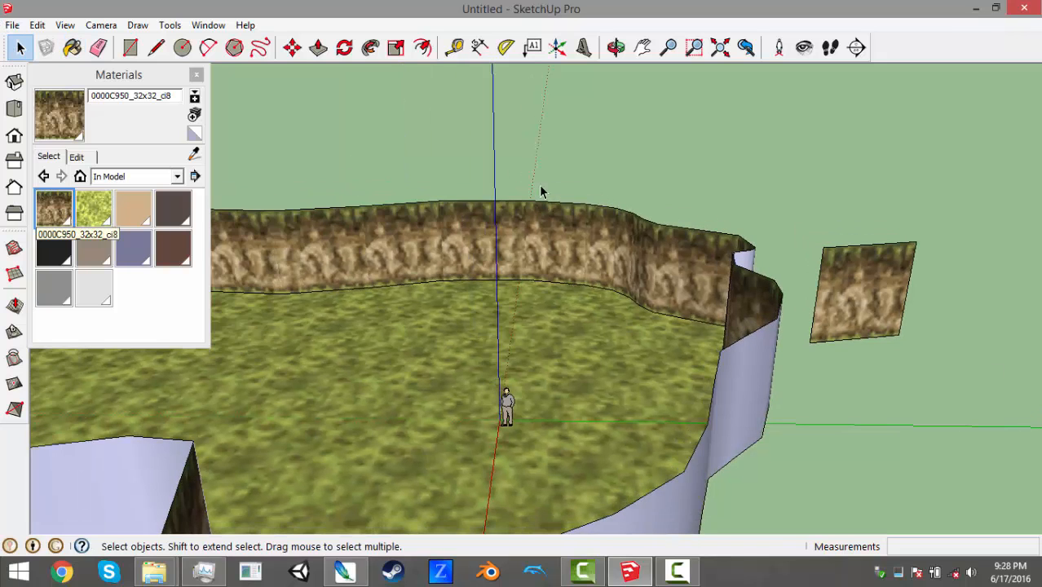
Examine the seams where the cliff texture repeats along the inner wall
{"action": "scroll", "coordinate": [437, 178], "scroll_direction": "up", "scroll_amount": 6}
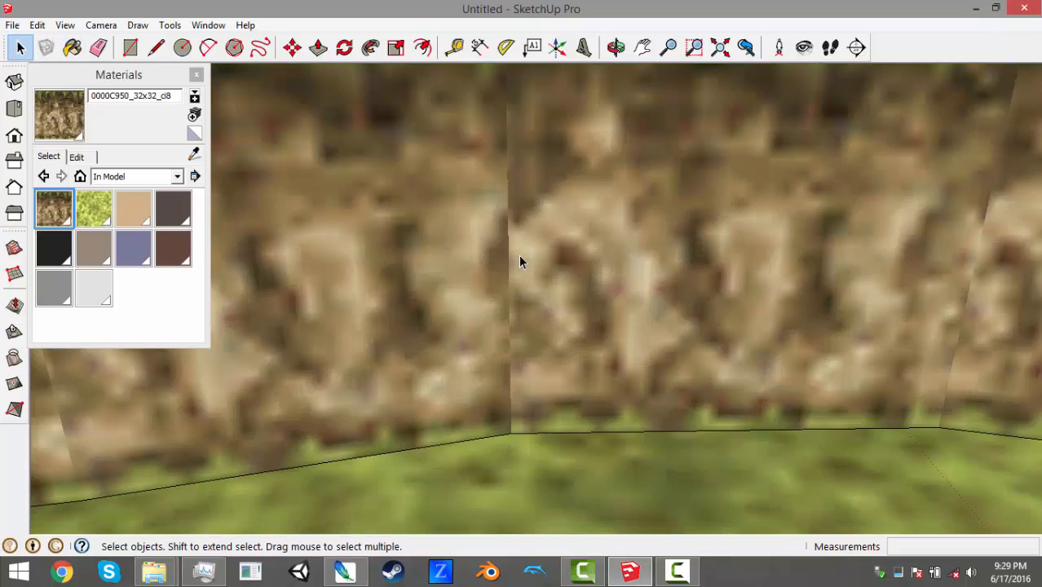
{"action": "scroll", "coordinate": [519, 256], "scroll_direction": "up", "scroll_amount": 3}
{"action": "middle_click_drag", "start_coordinate": [519, 256], "coordinate": [514, 234]}
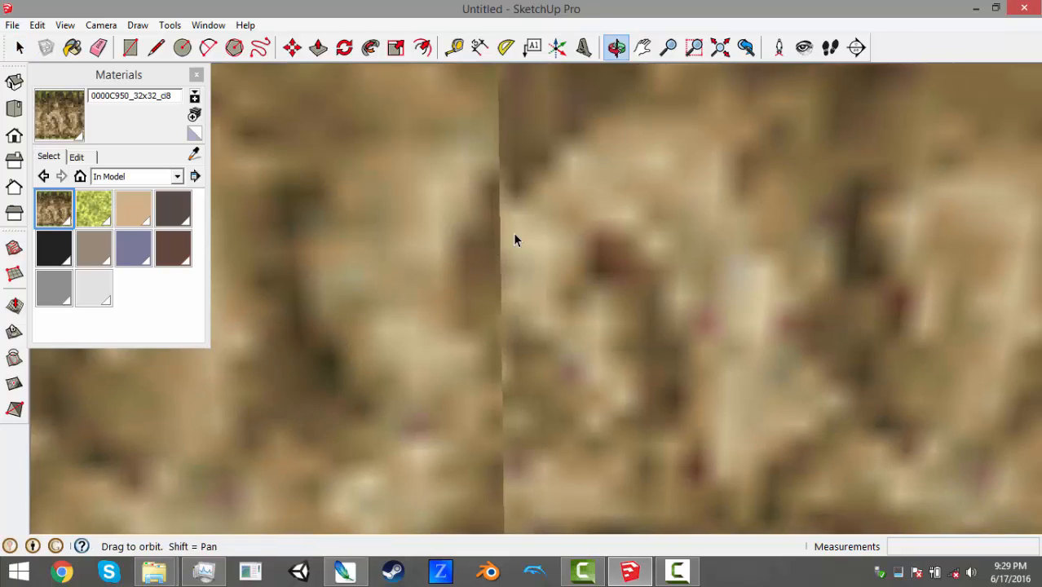
{"action": "scroll", "coordinate": [512, 248], "scroll_direction": "up", "scroll_amount": 3}
{"action": "scroll", "coordinate": [476, 209], "scroll_direction": "up", "scroll_amount": 2}
{"action": "scroll", "coordinate": [519, 198], "scroll_direction": "down", "scroll_amount": 4}
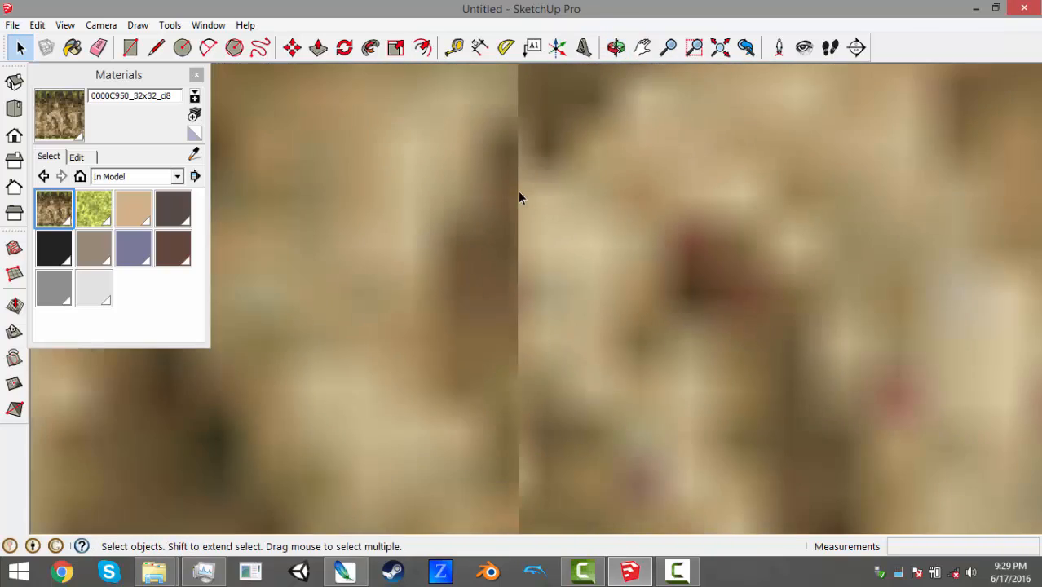
{"action": "scroll", "coordinate": [538, 245], "scroll_direction": "down", "scroll_amount": 6}
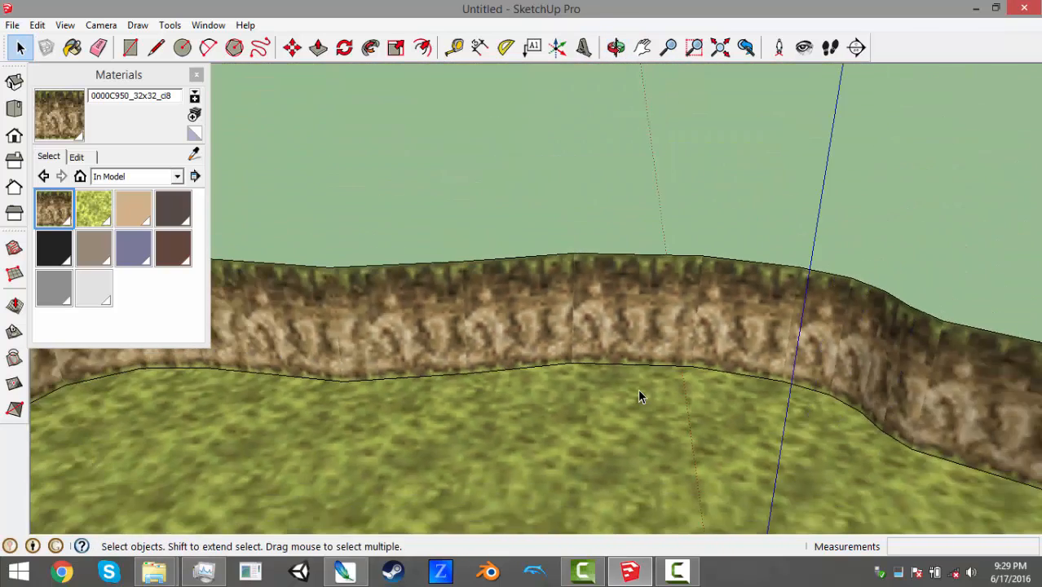
{"action": "middle_click_drag", "start_coordinate": [641, 393], "coordinate": [578, 344]}
{"action": "scroll", "coordinate": [577, 344], "scroll_direction": "down", "scroll_amount": 3}
{"action": "scroll", "coordinate": [577, 344], "scroll_direction": "up", "scroll_amount": 6}
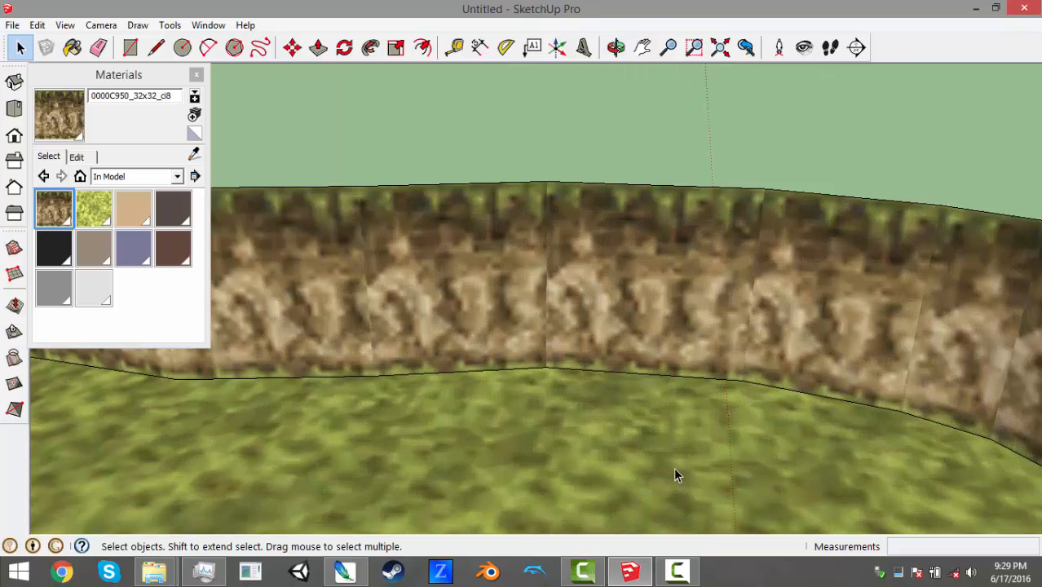
{"action": "scroll", "coordinate": [645, 427], "scroll_direction": "down", "scroll_amount": 2}
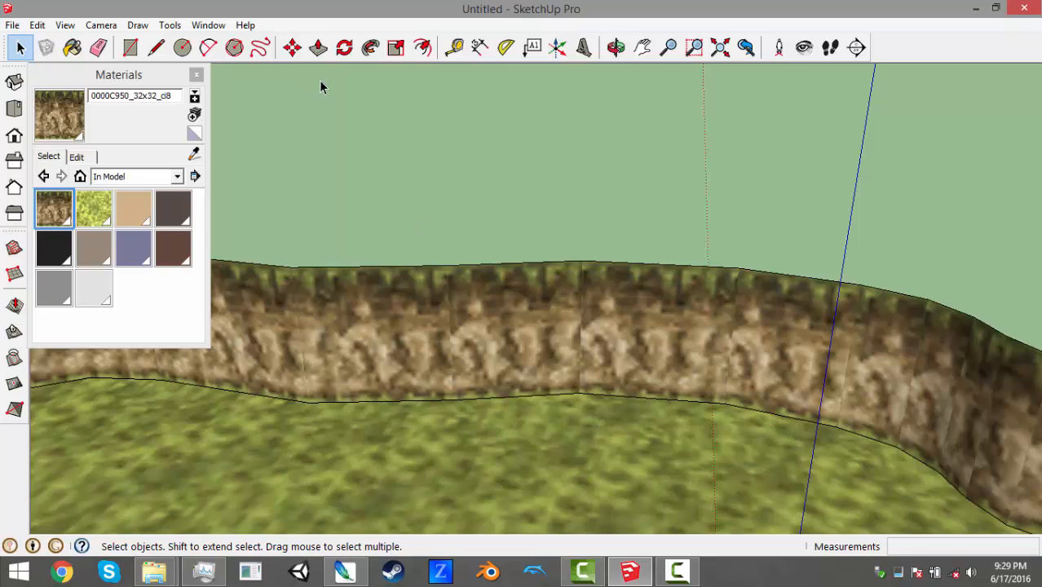
{"action": "left_click", "coordinate": [73, 49]}
{"action": "middle_click_drag", "start_coordinate": [506, 244], "coordinate": [504, 229]}
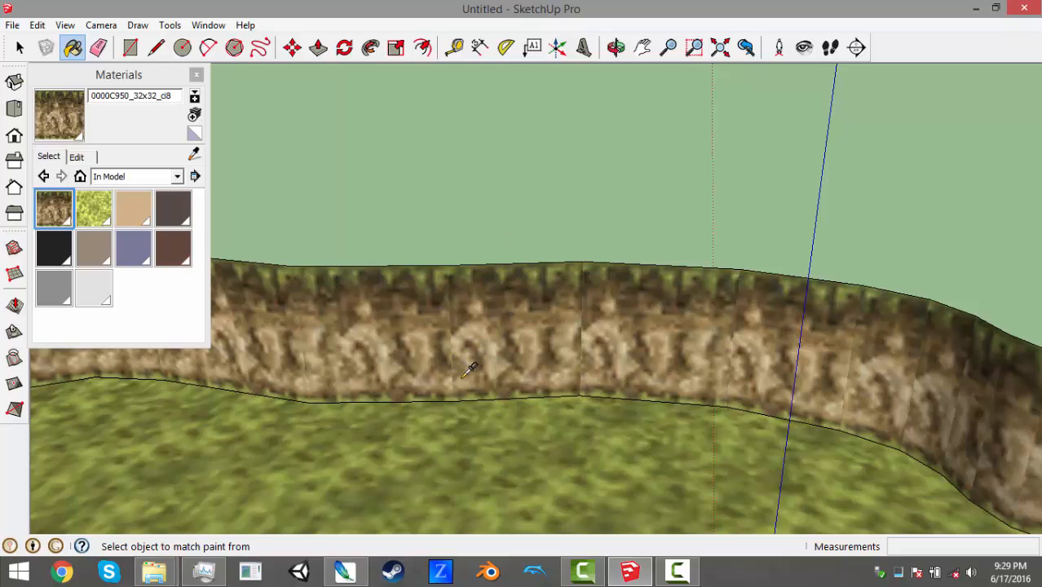
{"action": "scroll", "coordinate": [391, 379], "scroll_direction": "up", "scroll_amount": 3}
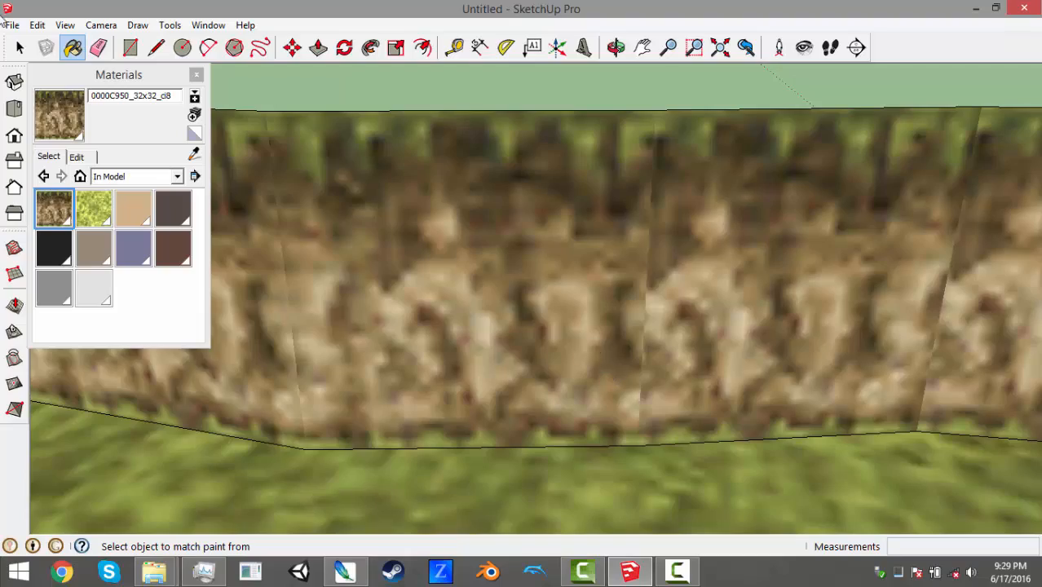
Select the connected wall geometry and unsmooth its edges with a Soften Edges angle of 0.0 degrees between normals
{"action": "left_click", "coordinate": [21, 49]}
{"action": "scroll", "coordinate": [679, 333], "scroll_direction": "down", "scroll_amount": 10}
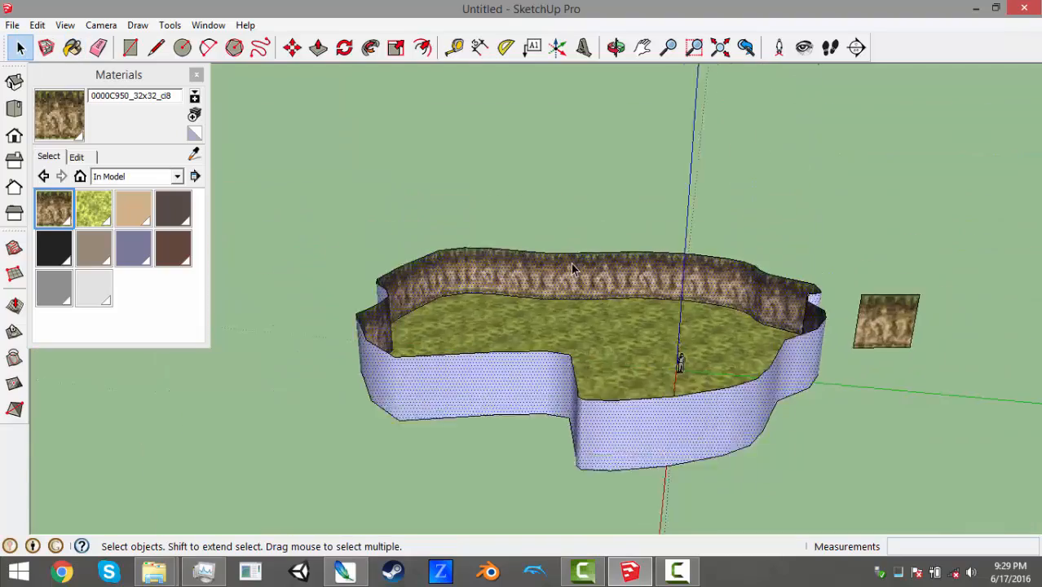
{"action": "scroll", "coordinate": [693, 343], "scroll_direction": "up", "scroll_amount": 4}
{"action": "scroll", "coordinate": [615, 342], "scroll_direction": "down", "scroll_amount": 2}
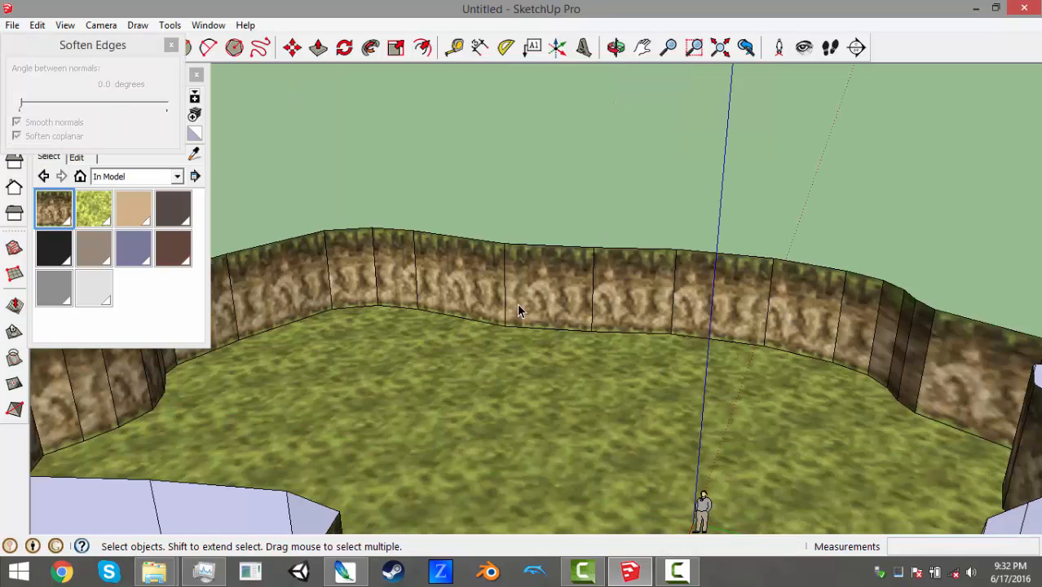
{"action": "middle_click_drag", "start_coordinate": [517, 304], "coordinate": [646, 284]}
{"action": "scroll", "coordinate": [646, 284], "scroll_direction": "down", "scroll_amount": 5}
{"action": "scroll", "coordinate": [713, 317], "scroll_direction": "down", "scroll_amount": 6}
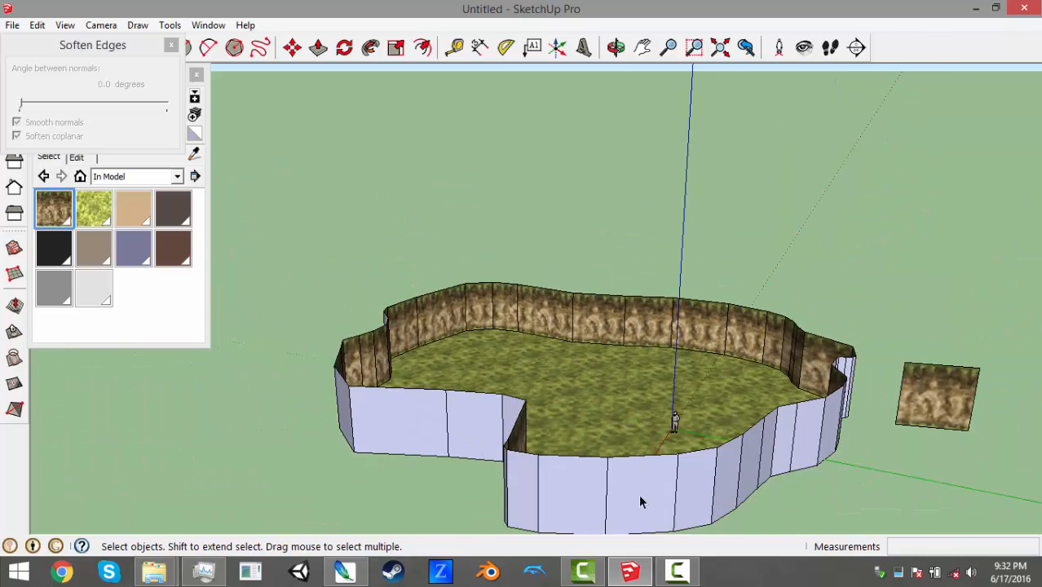
{"action": "middle_click_drag", "start_coordinate": [639, 494], "coordinate": [634, 258]}
{"action": "triple_click", "coordinate": [488, 232]}
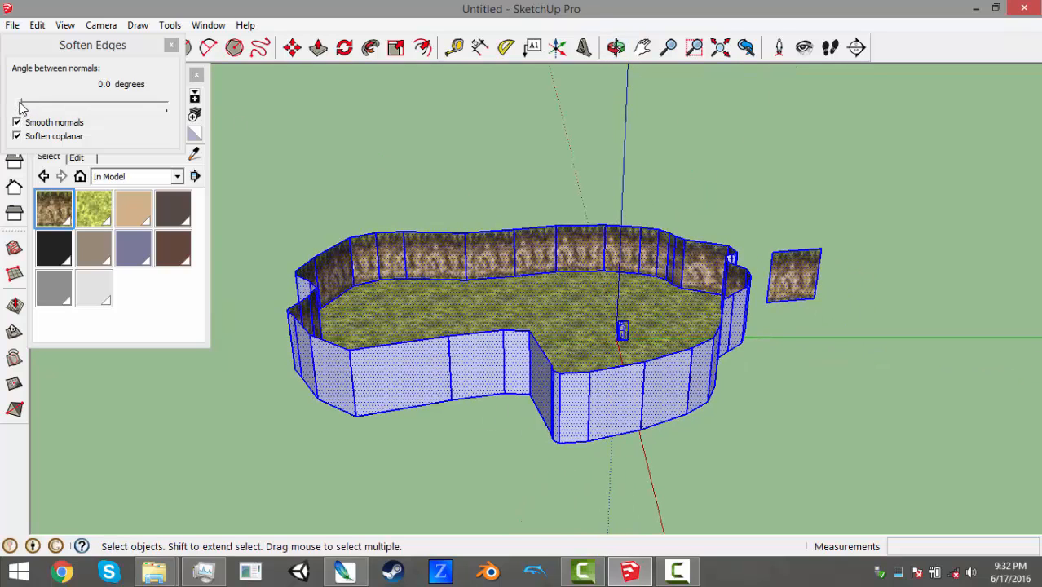
{"action": "left_click_drag", "start_coordinate": [22, 108], "coordinate": [2, 77]}
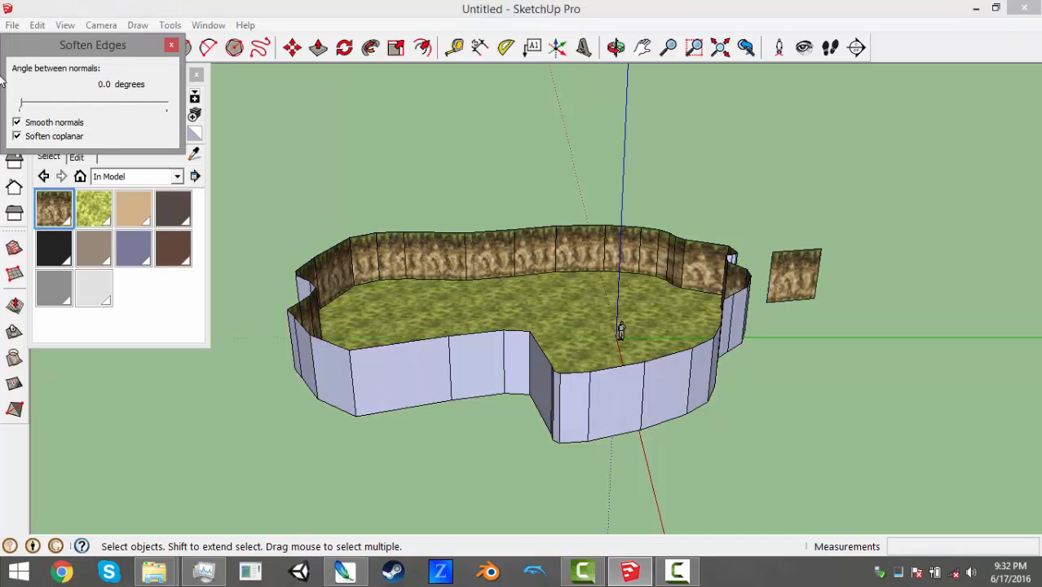
{"action": "left_click", "coordinate": [172, 46]}
{"action": "left_click", "coordinate": [367, 106]}
{"action": "scroll", "coordinate": [577, 262], "scroll_direction": "up", "scroll_amount": 8}
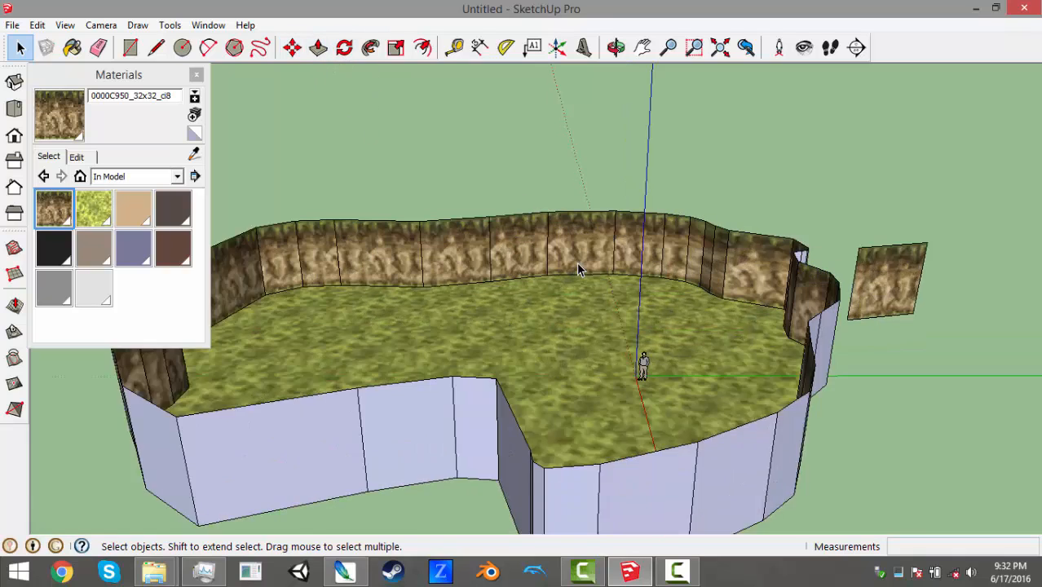
{"action": "left_click", "coordinate": [517, 234]}
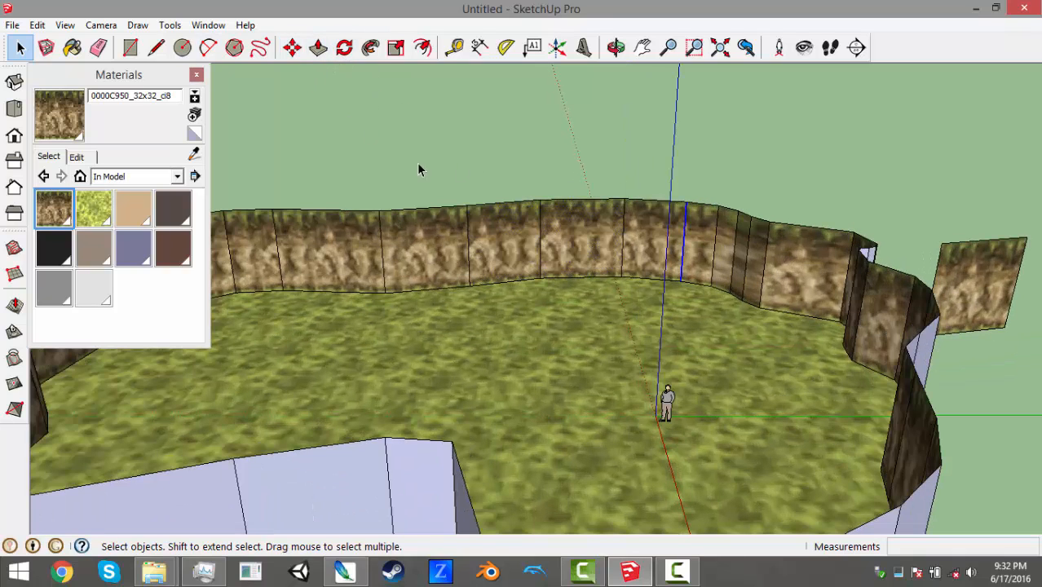
{"action": "left_click", "coordinate": [70, 26]}
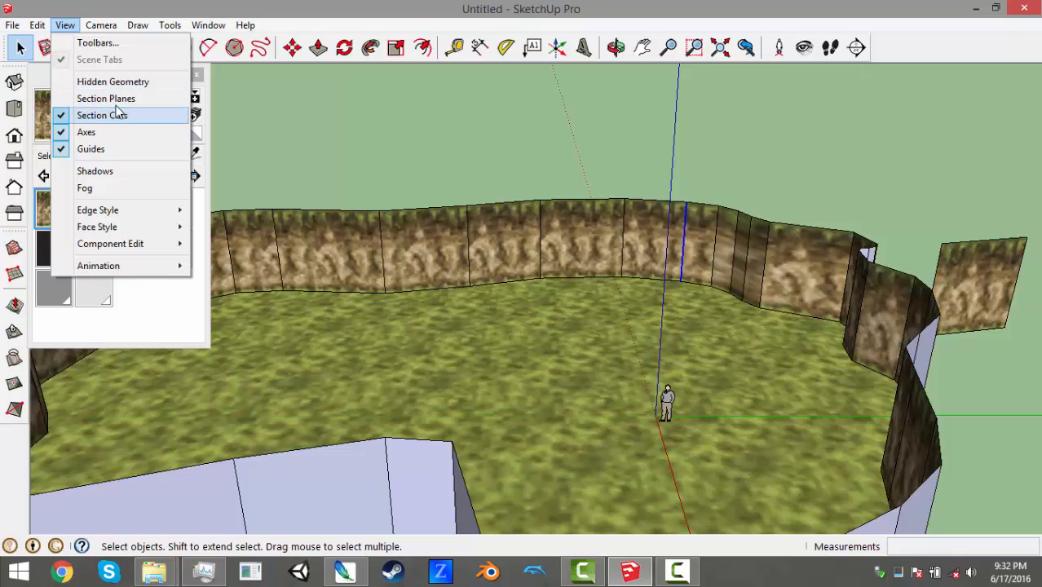
{"action": "left_click", "coordinate": [214, 7]}
{"action": "scroll", "coordinate": [620, 277], "scroll_direction": "up", "scroll_amount": 3}
{"action": "scroll", "coordinate": [635, 316], "scroll_direction": "down", "scroll_amount": 5}
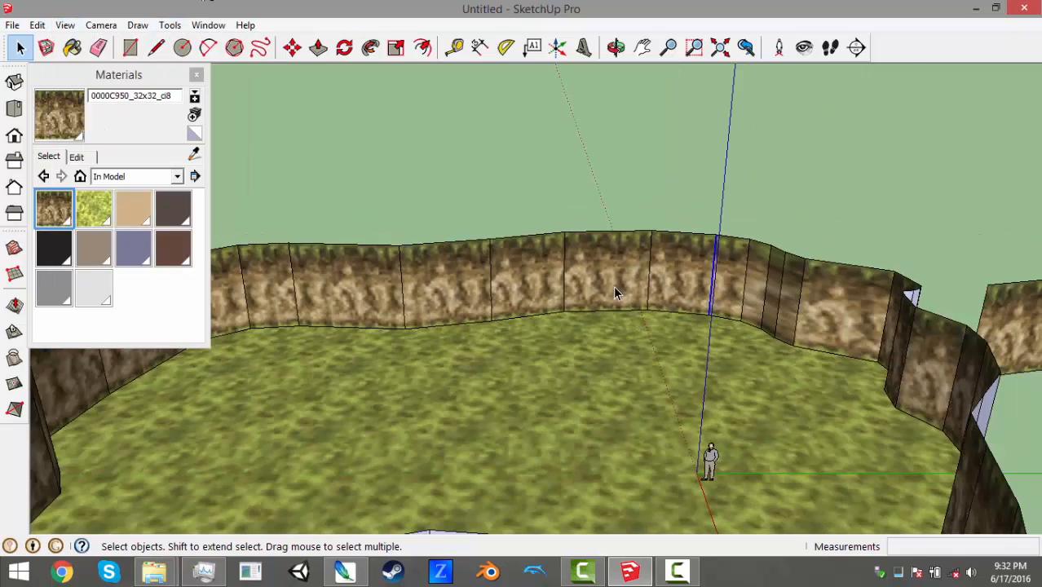
Inspect the texture options, such as Position and Projected, for two neighbouring panels of the inner wall
{"action": "scroll", "coordinate": [613, 285], "scroll_direction": "up", "scroll_amount": 6}
{"action": "left_click", "coordinate": [463, 273]}
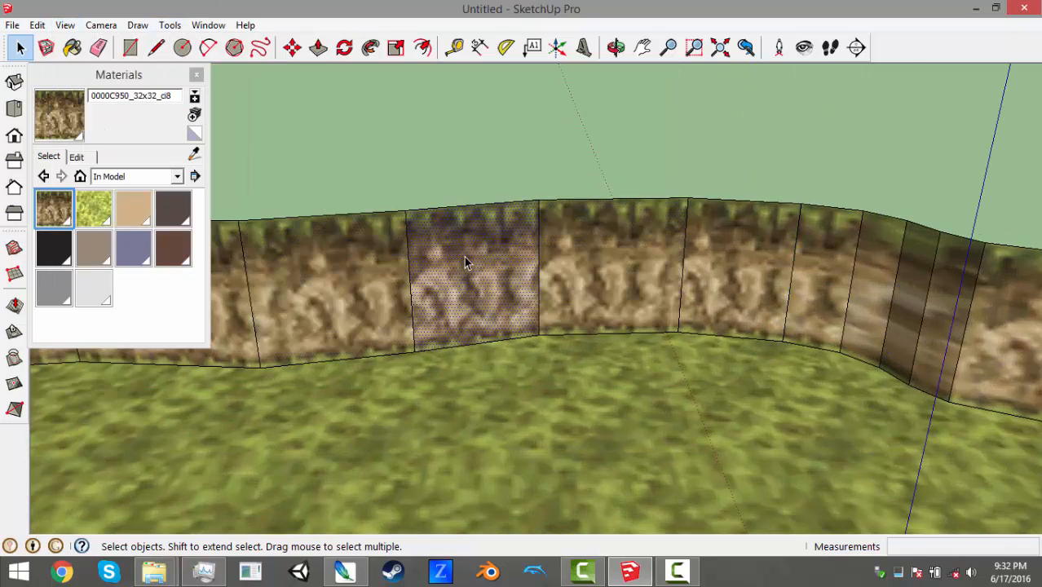
{"action": "left_click", "coordinate": [73, 47]}
{"action": "scroll", "coordinate": [396, 285], "scroll_direction": "up", "scroll_amount": 4}
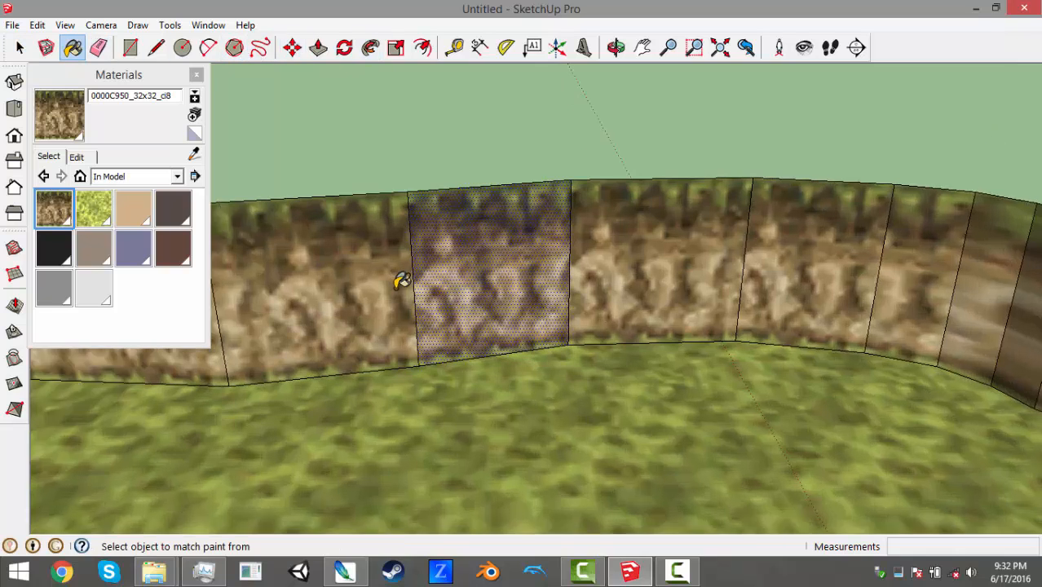
{"action": "right_click", "coordinate": [373, 323]}
{"action": "mouse_move", "coordinate": [452, 253]}
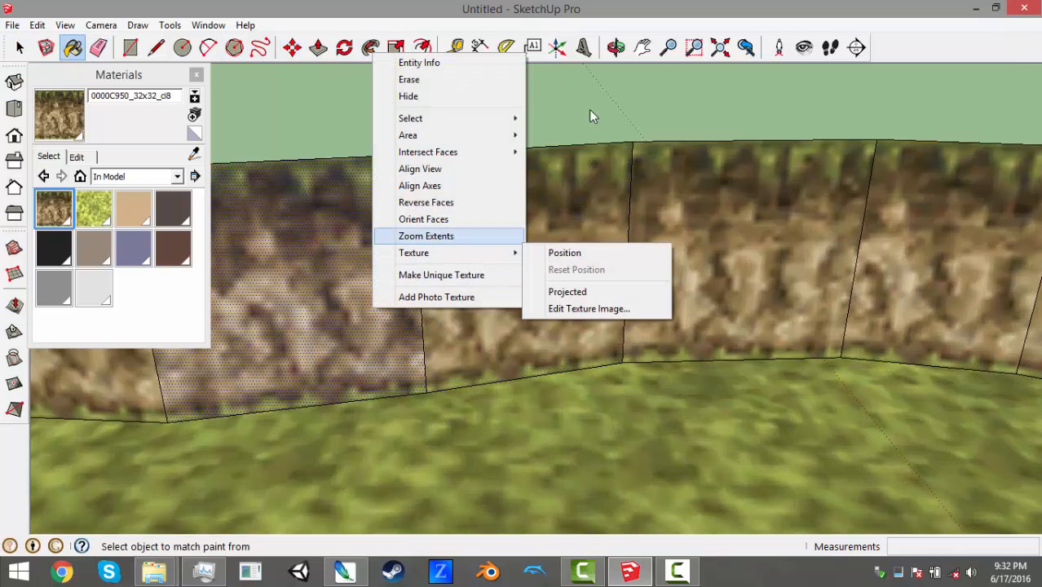
{"action": "left_click", "coordinate": [524, 8]}
{"action": "right_click", "coordinate": [482, 274]}
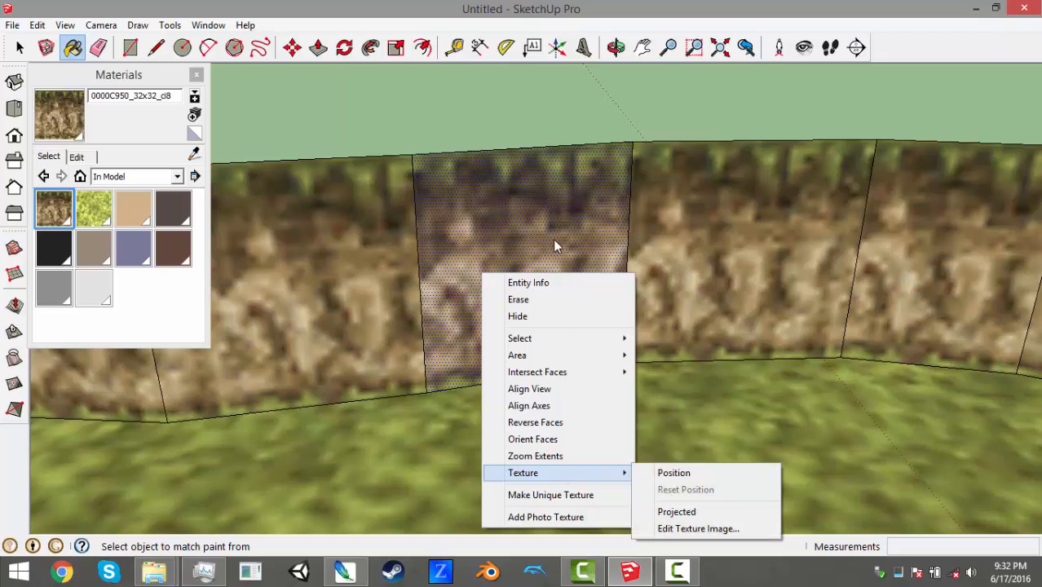
{"action": "left_click", "coordinate": [478, 45]}
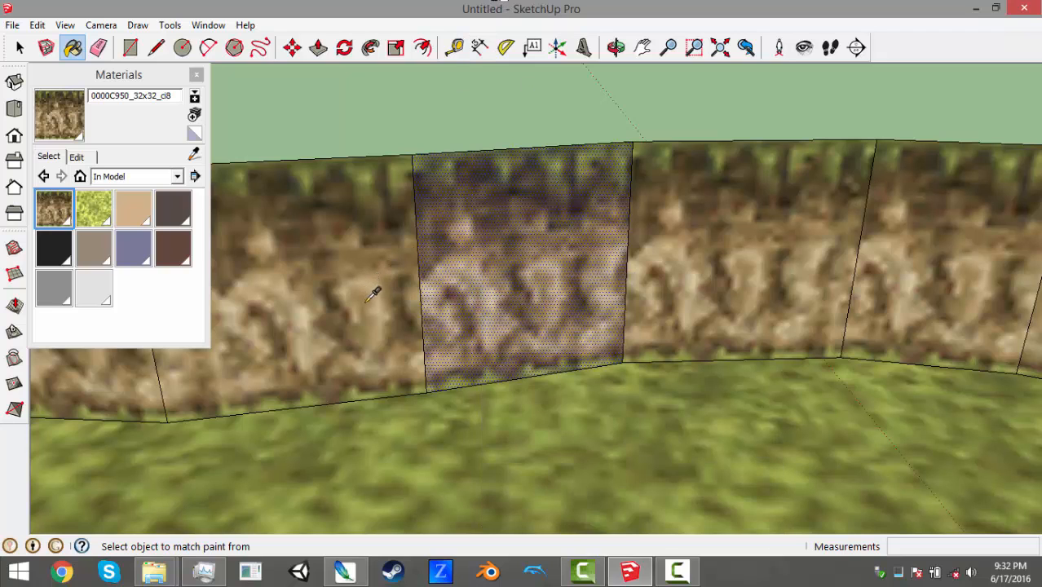
Reposition the cliff texture on the neighbouring inner-wall panel, shifting it sideways to the right with the Position option
{"action": "scroll", "coordinate": [455, 288], "scroll_direction": "up", "scroll_amount": 4}
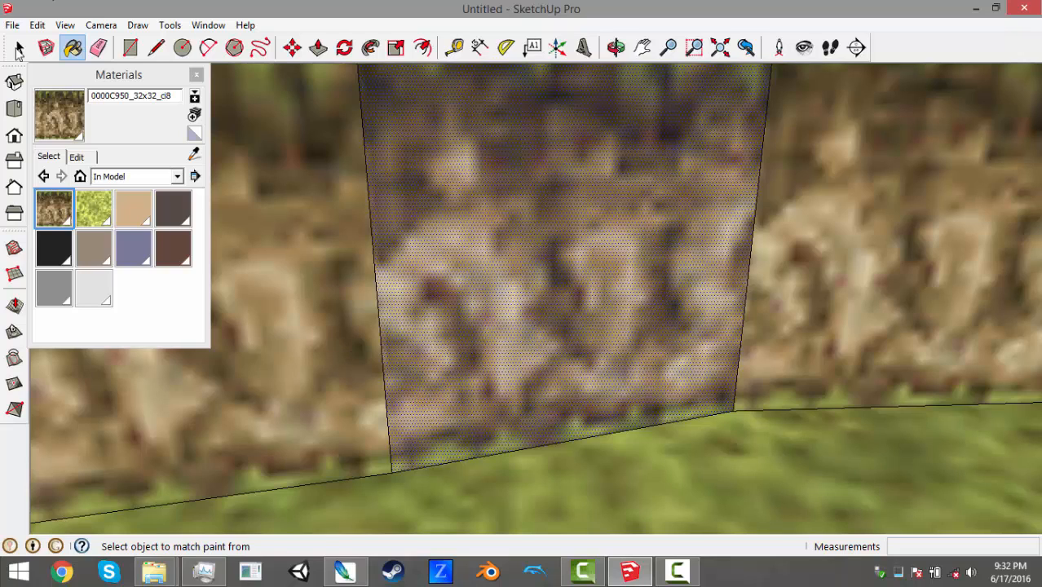
{"action": "left_click", "coordinate": [18, 49]}
{"action": "left_click", "coordinate": [275, 321]}
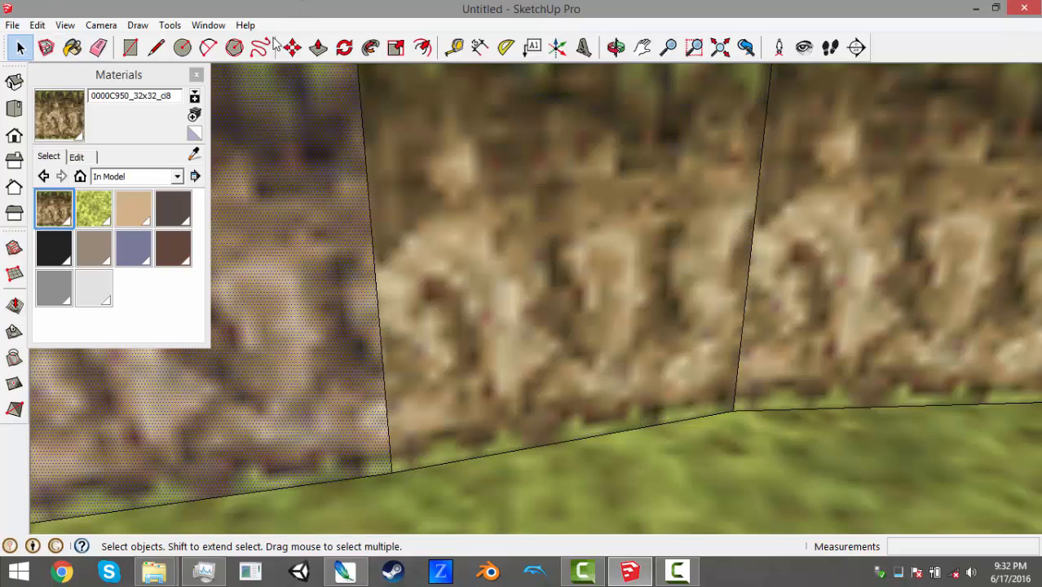
{"action": "left_click", "coordinate": [73, 49]}
{"action": "right_click", "coordinate": [319, 341]}
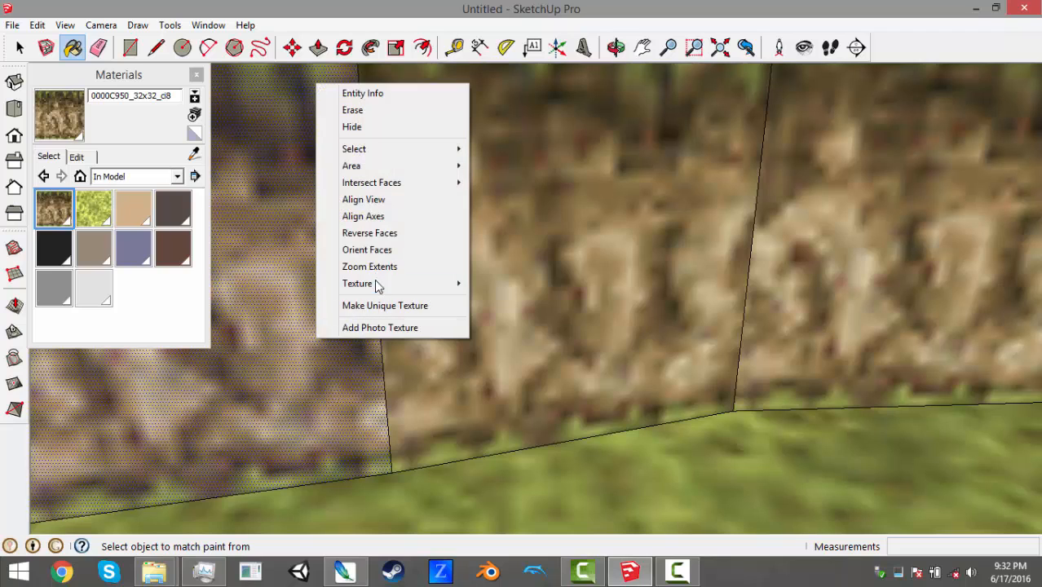
{"action": "mouse_move", "coordinate": [377, 283]}
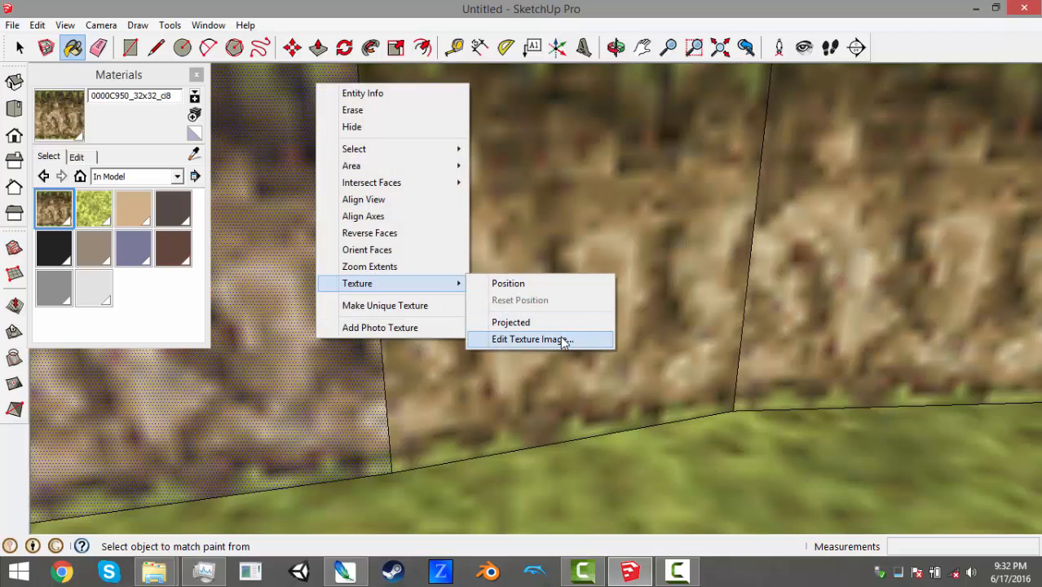
{"action": "left_click", "coordinate": [522, 286]}
{"action": "scroll", "coordinate": [645, 285], "scroll_direction": "down", "scroll_amount": 3}
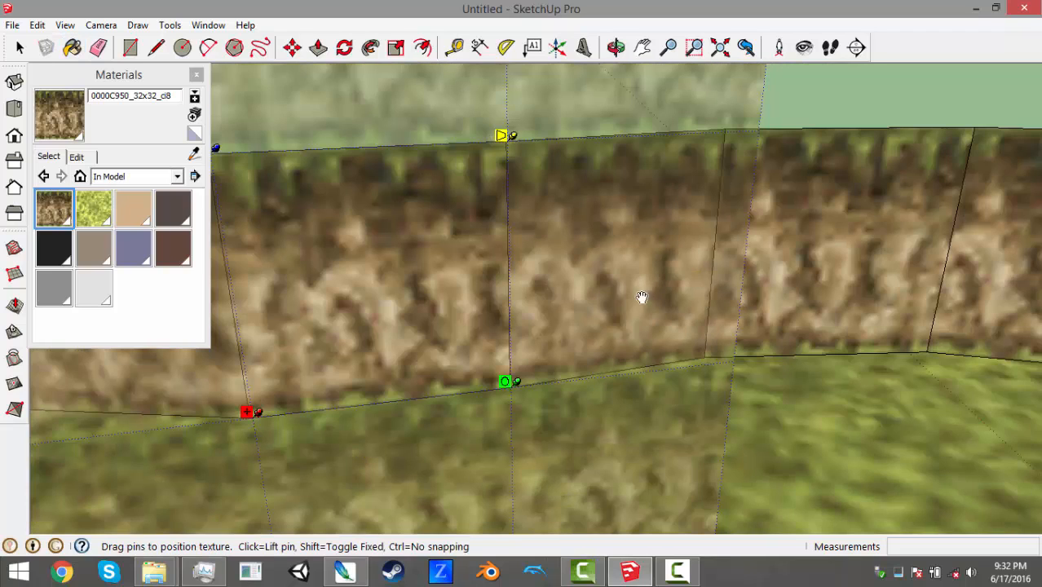
{"action": "scroll", "coordinate": [538, 299], "scroll_direction": "up", "scroll_amount": 1}
{"action": "scroll", "coordinate": [851, 296], "scroll_direction": "down", "scroll_amount": 2}
{"action": "scroll", "coordinate": [498, 327], "scroll_direction": "up", "scroll_amount": 2}
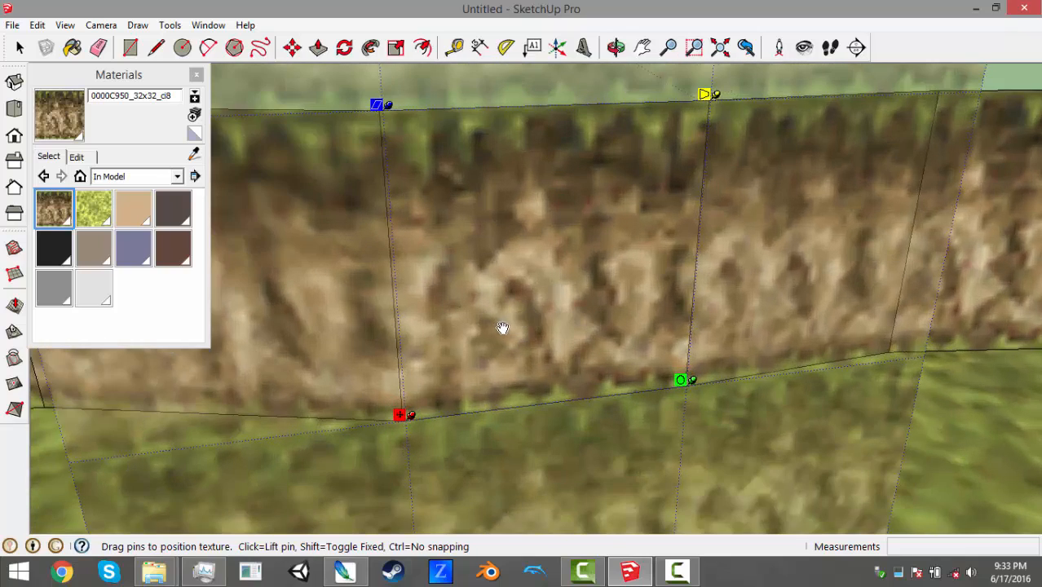
{"action": "left_click_drag", "start_coordinate": [498, 327], "coordinate": [555, 322]}
{"action": "left_click", "coordinate": [20, 51]}
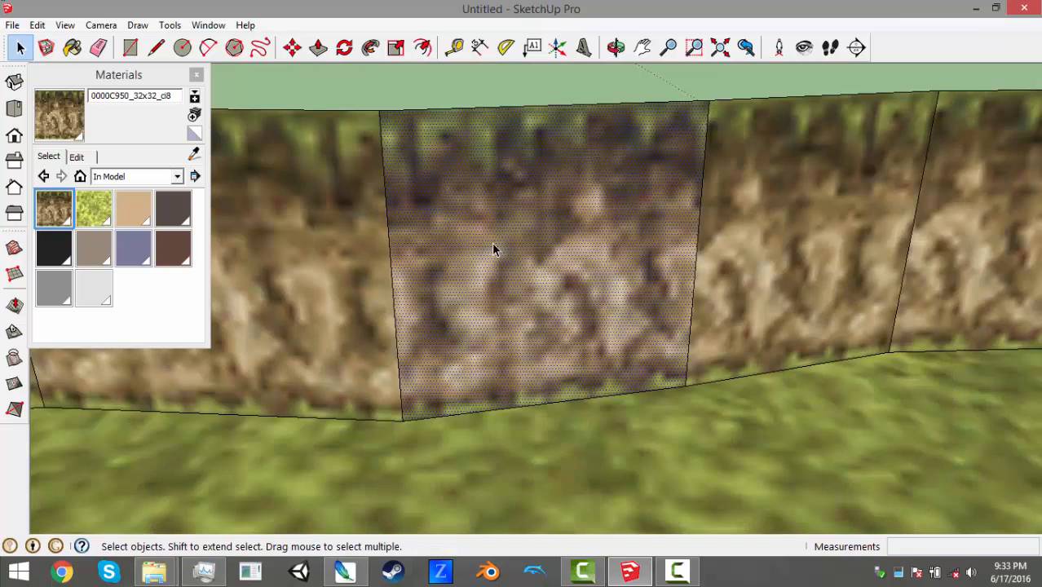
Nudge the selected panel's texture slightly further to the right with texture Position
{"action": "right_click", "coordinate": [493, 245]}
{"action": "mouse_move", "coordinate": [530, 443]}
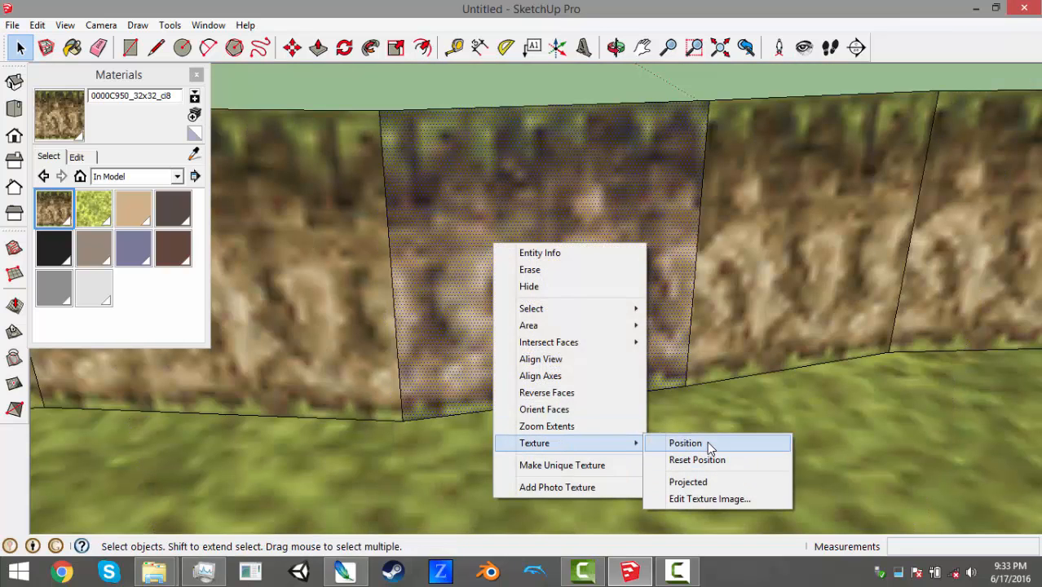
{"action": "left_click", "coordinate": [708, 447]}
{"action": "left_click_drag", "start_coordinate": [533, 312], "coordinate": [547, 314]}
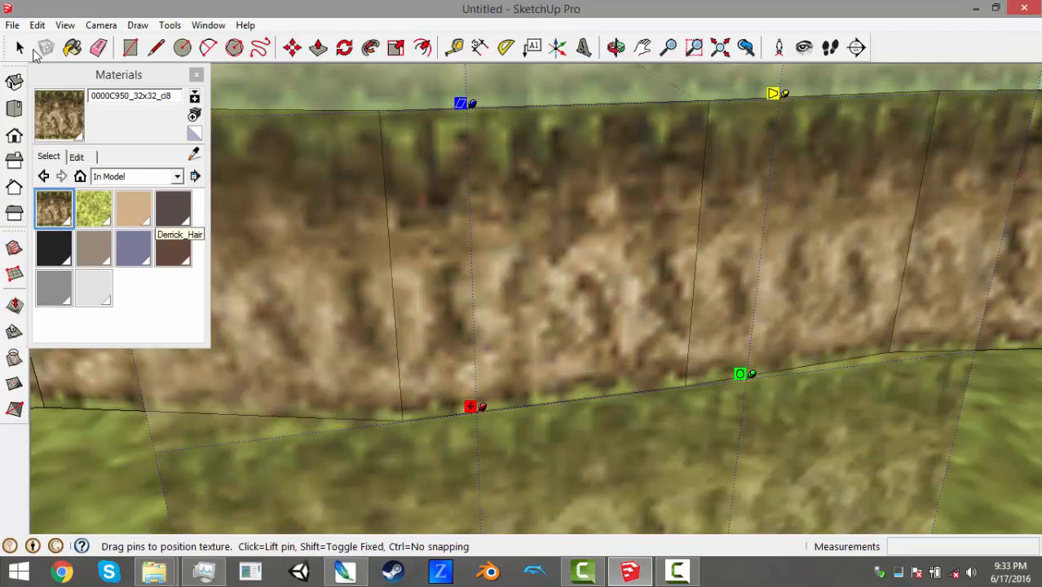
{"action": "left_click", "coordinate": [31, 51]}
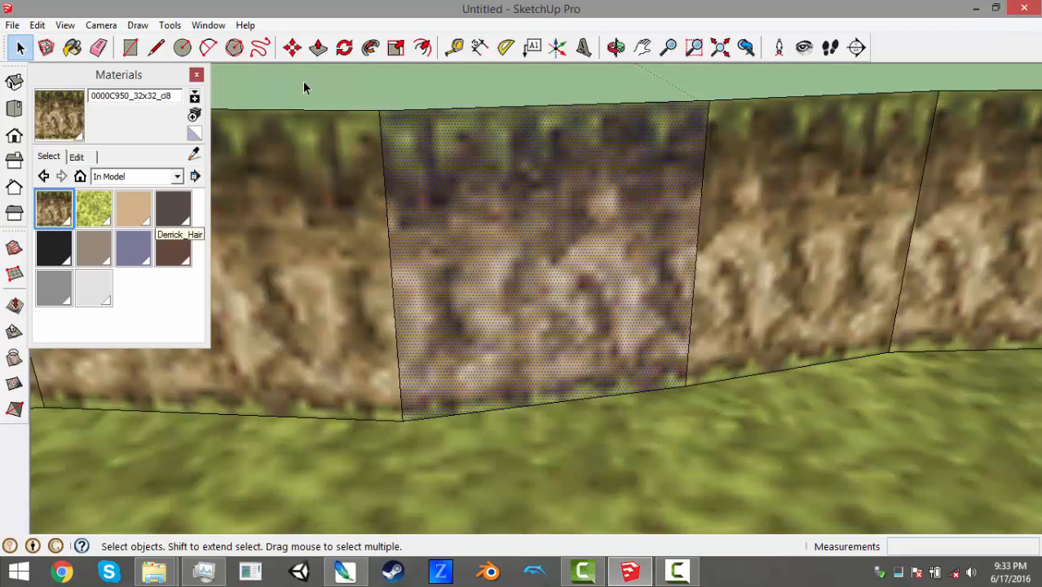
Sample the repositioned cliff texture and paint it onto the next wall panels so the pattern continues across their shared edges
{"action": "left_click", "coordinate": [73, 48]}
{"action": "left_click", "coordinate": [729, 252]}
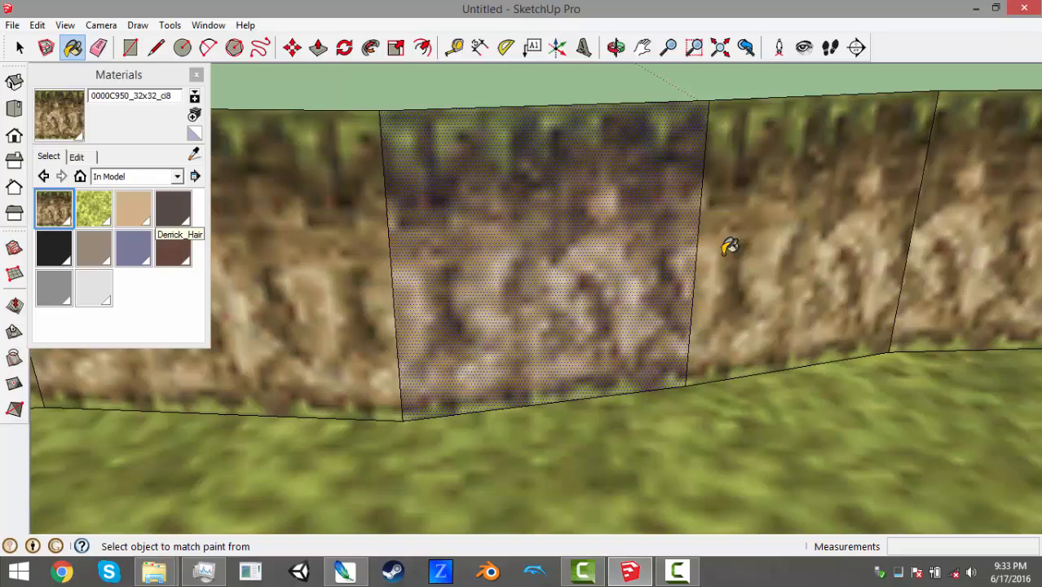
{"action": "scroll", "coordinate": [367, 319], "scroll_direction": "down", "scroll_amount": 2}
{"action": "scroll", "coordinate": [909, 219], "scroll_direction": "up", "scroll_amount": 3}
{"action": "left_click", "coordinate": [864, 224]}
{"action": "scroll", "coordinate": [367, 298], "scroll_direction": "down", "scroll_amount": 2}
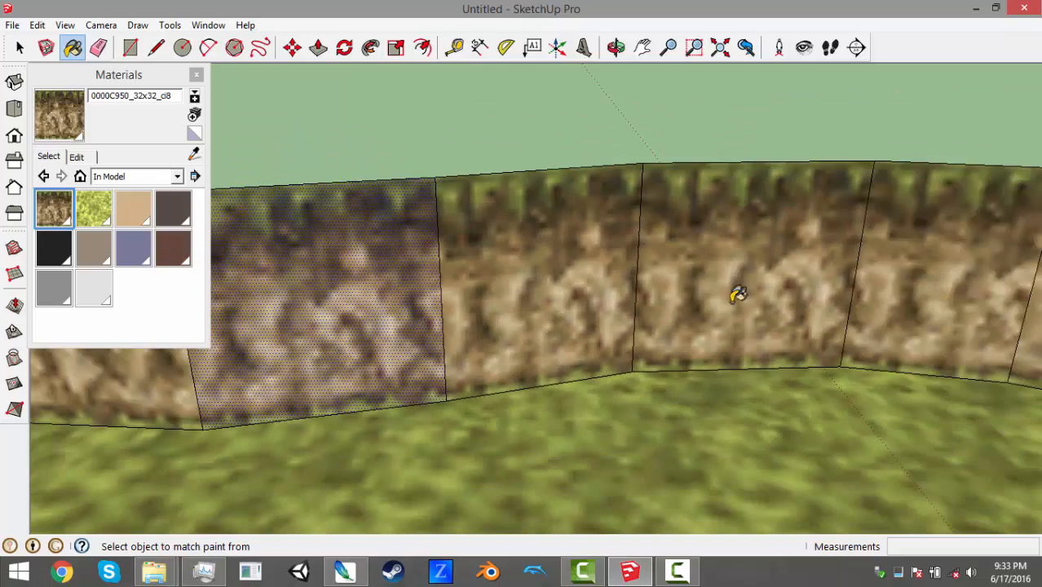
Continue the matched cliff texture across the narrow panels with the stretched texture and the wide panel beyond them
{"action": "mouse_move", "coordinate": [740, 293]}
{"action": "middle_mouse_down"}
{"action": "mouse_move", "coordinate": [976, 326]}
{"action": "mouse_move", "coordinate": [873, 210]}
{"action": "middle_mouse_up"}
{"action": "left_click", "coordinate": [642, 247]}
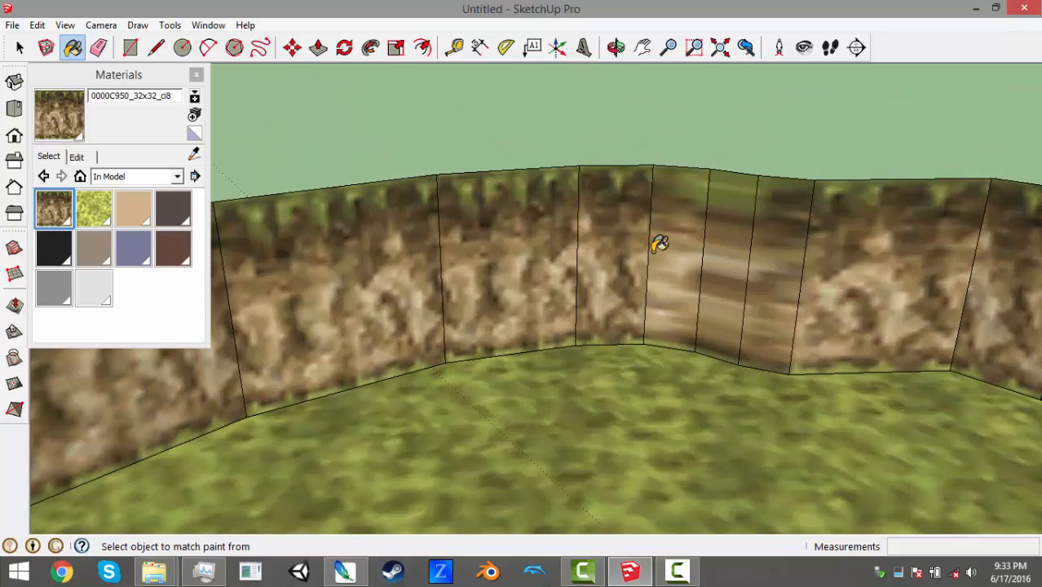
{"action": "left_click", "coordinate": [675, 247]}
{"action": "left_click", "coordinate": [730, 248]}
{"action": "left_click", "coordinate": [775, 261]}
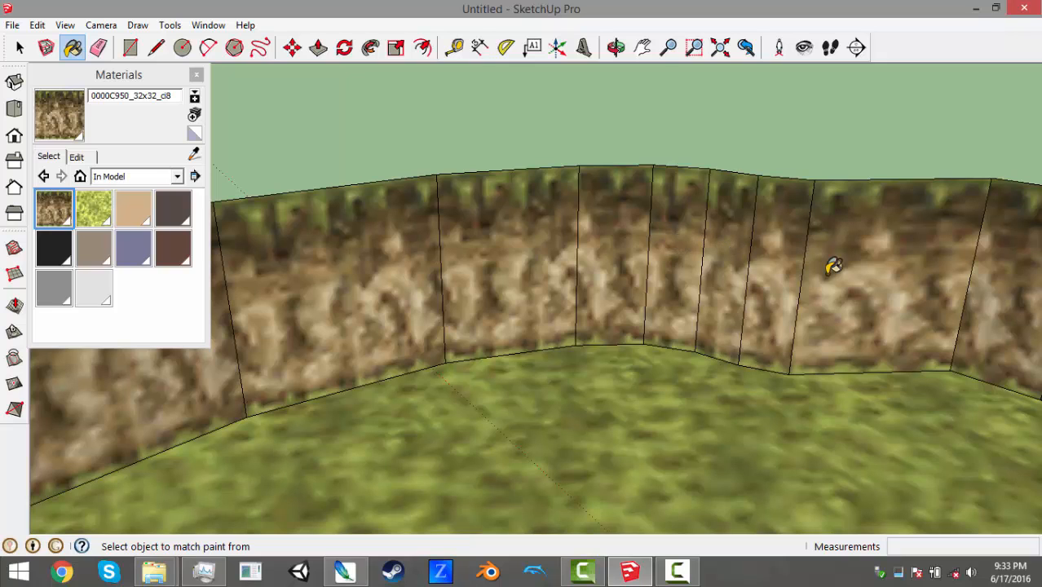
{"action": "left_click", "coordinate": [830, 265]}
Turn off the display of edges to check the texture continuity along the wall
{"action": "left_click", "coordinate": [65, 25]}
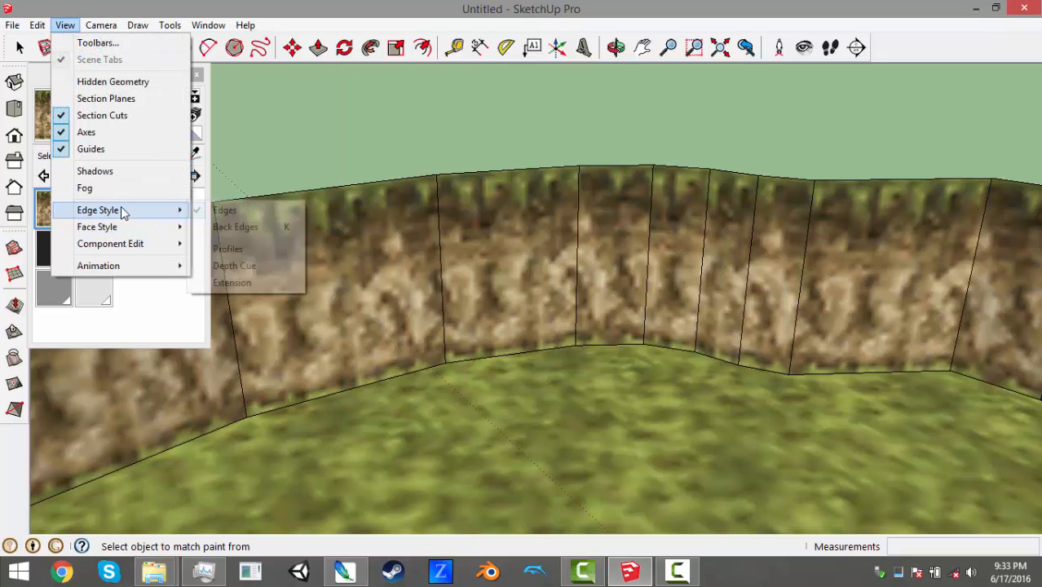
{"action": "left_click", "coordinate": [251, 210]}
{"action": "middle_click_drag", "start_coordinate": [456, 269], "coordinate": [512, 277]}
{"action": "scroll", "coordinate": [819, 251], "scroll_direction": "up", "scroll_amount": 5}
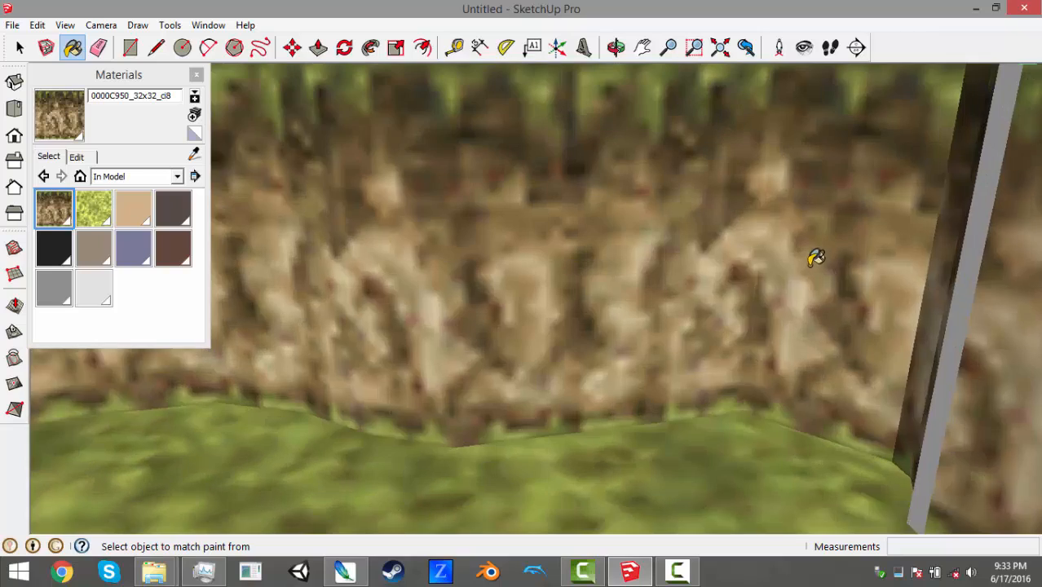
Paint the blank narrow face at the wall's inset corner with the matched cliff texture
{"action": "middle_click_drag", "start_coordinate": [813, 261], "coordinate": [723, 274]}
{"action": "left_click", "coordinate": [799, 274]}
{"action": "middle_click_drag", "start_coordinate": [803, 277], "coordinate": [793, 218]}
{"action": "scroll", "coordinate": [791, 301], "scroll_direction": "down", "scroll_amount": 3}
{"action": "scroll", "coordinate": [742, 224], "scroll_direction": "up", "scroll_amount": 3}
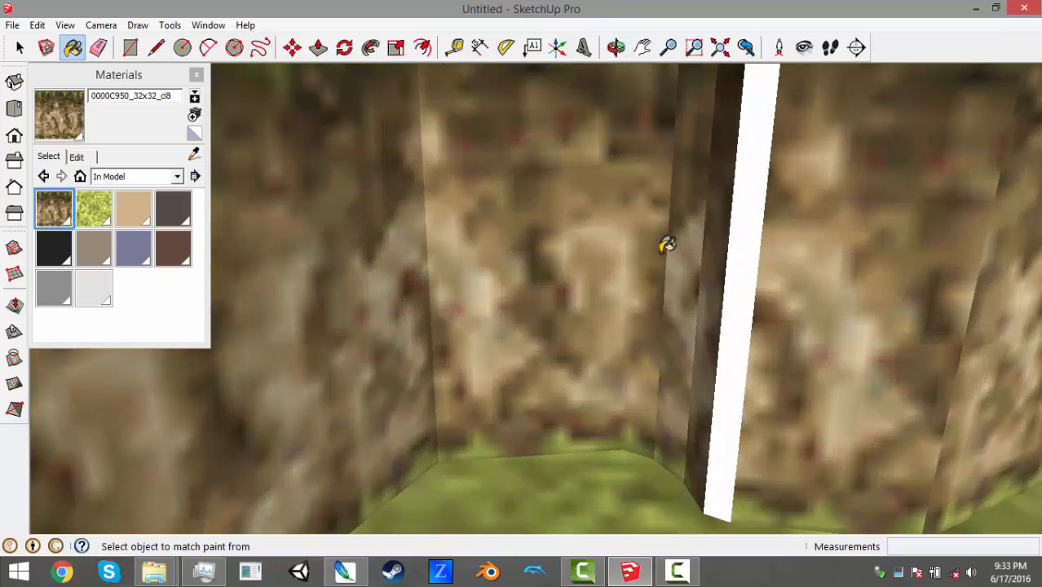
{"action": "left_click", "coordinate": [723, 251]}
{"action": "scroll", "coordinate": [692, 262], "scroll_direction": "down", "scroll_amount": 5}
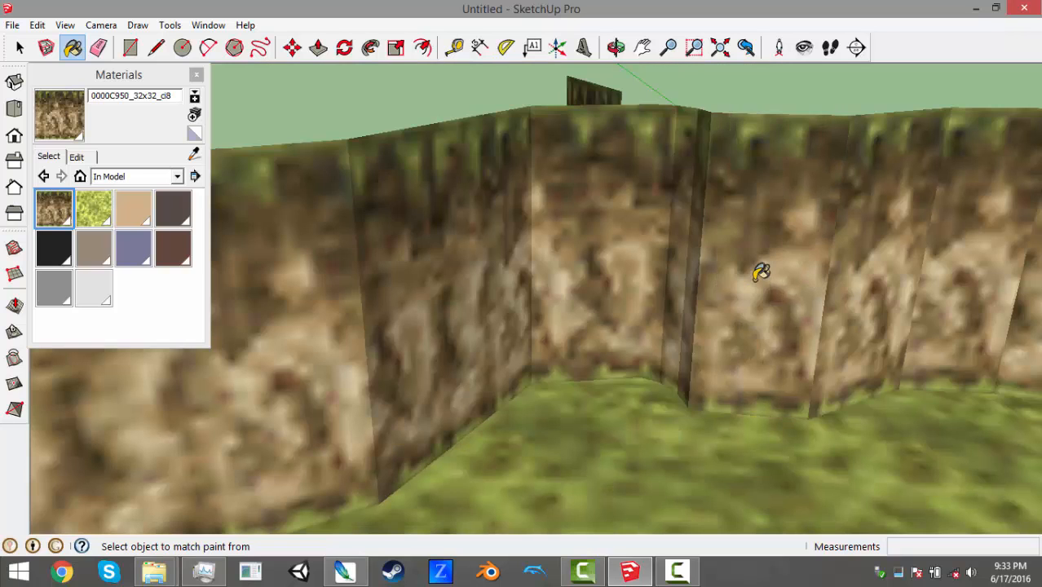
{"action": "scroll", "coordinate": [730, 328], "scroll_direction": "down", "scroll_amount": 3}
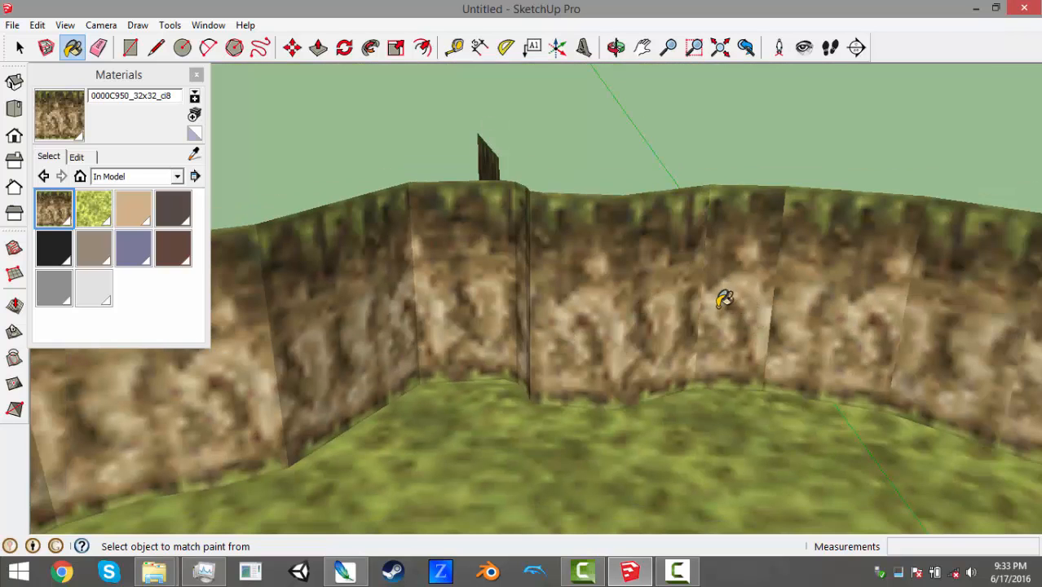
Sample the cliff texture from each finished panel and paint it onto the following panels along the wall behind the origin
{"action": "scroll", "coordinate": [437, 326], "scroll_direction": "down", "scroll_amount": 3}
{"action": "middle_click_drag", "start_coordinate": [437, 326], "coordinate": [805, 358]}
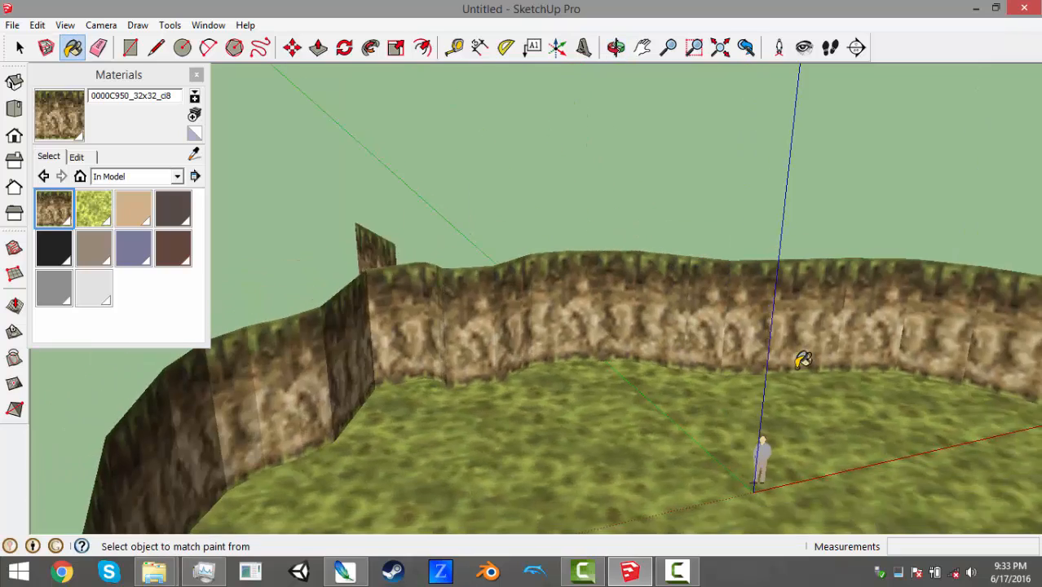
{"action": "scroll", "coordinate": [589, 291], "scroll_direction": "up", "scroll_amount": 5}
{"action": "left_click", "coordinate": [590, 294], "text": "alt"}
{"action": "left_click", "coordinate": [680, 297]}
{"action": "left_click", "coordinate": [708, 298], "text": "alt"}
{"action": "left_click", "coordinate": [786, 302]}
{"action": "scroll", "coordinate": [821, 303], "scroll_direction": "down", "scroll_amount": 3}
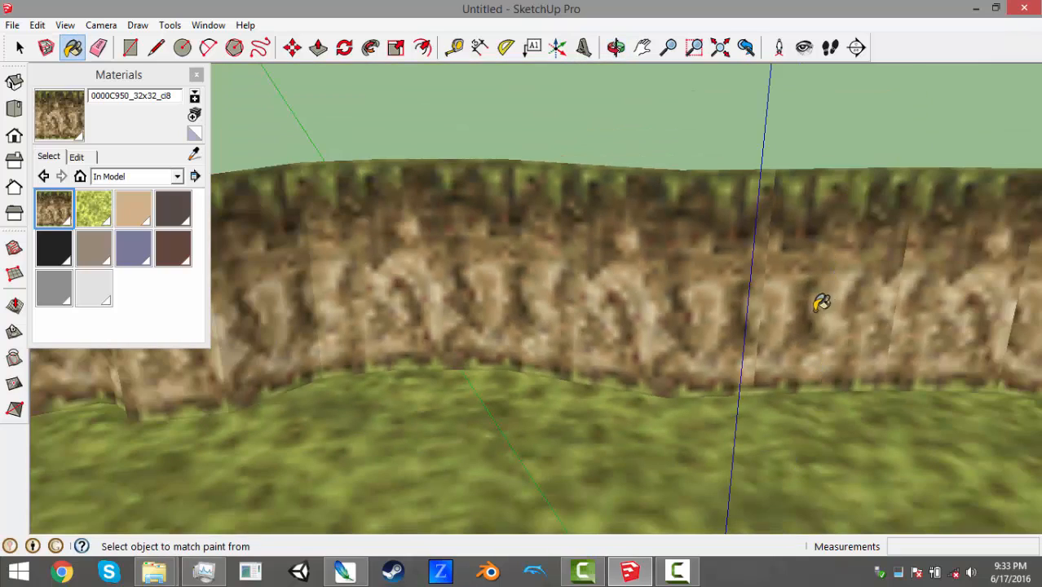
Carry the matched cliff texture over the following curved wall panels and around the sharp inner corners
{"action": "scroll", "coordinate": [428, 347], "scroll_direction": "down", "scroll_amount": 3}
{"action": "scroll", "coordinate": [865, 342], "scroll_direction": "up", "scroll_amount": 5}
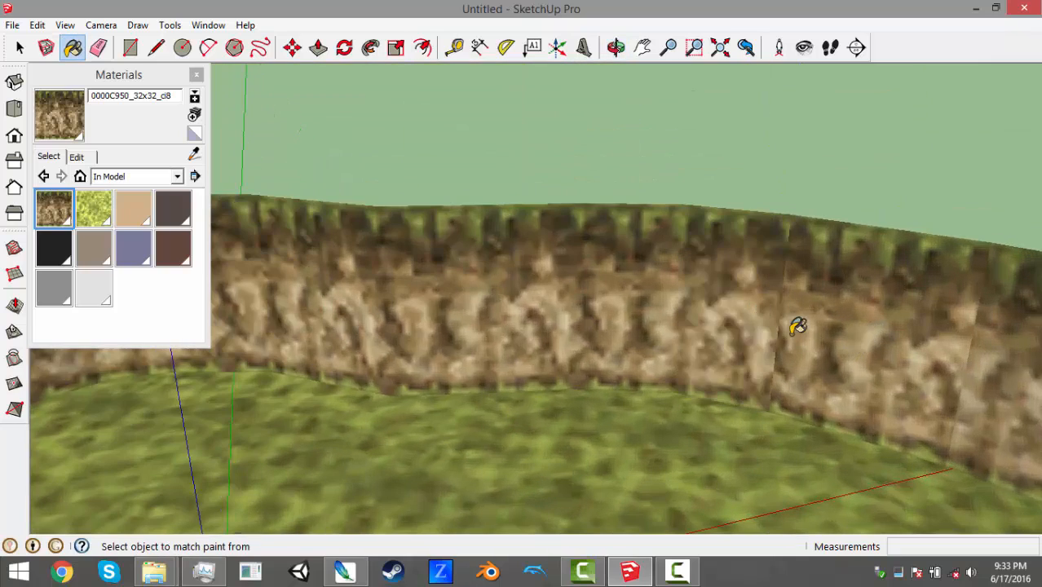
{"action": "middle_click_drag", "start_coordinate": [797, 326], "coordinate": [826, 315]}
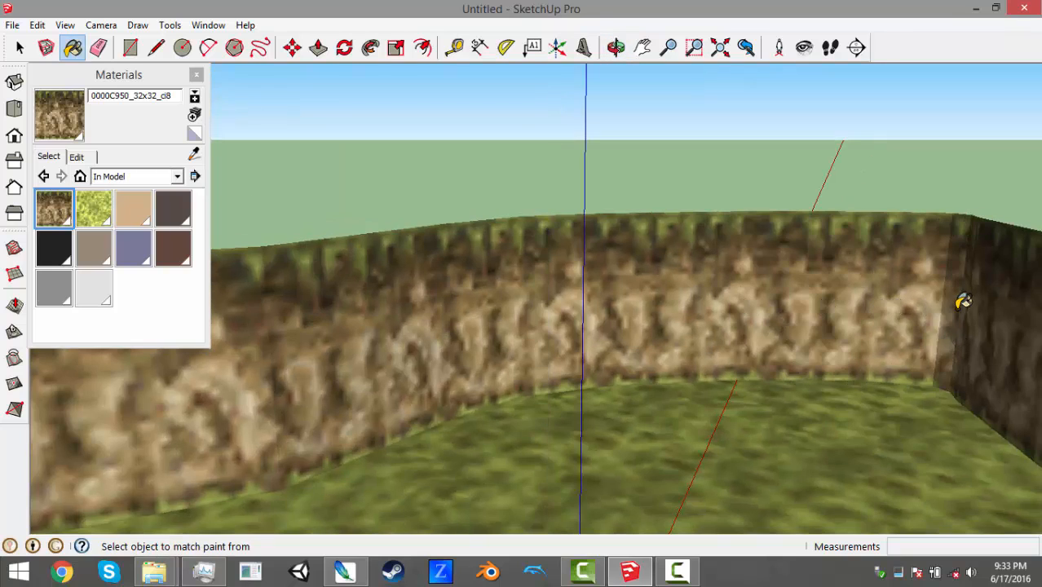
{"action": "scroll", "coordinate": [773, 400], "scroll_direction": "up", "scroll_amount": 2}
{"action": "middle_click_drag", "start_coordinate": [772, 400], "coordinate": [886, 309]}
{"action": "scroll", "coordinate": [887, 309], "scroll_direction": "up", "scroll_amount": 5}
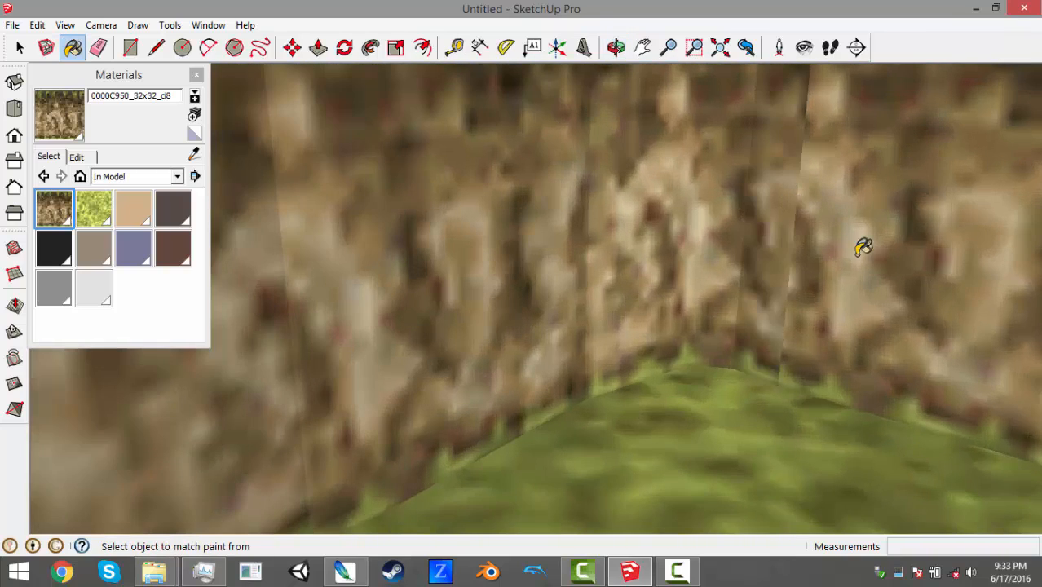
{"action": "scroll", "coordinate": [589, 314], "scroll_direction": "down", "scroll_amount": 6}
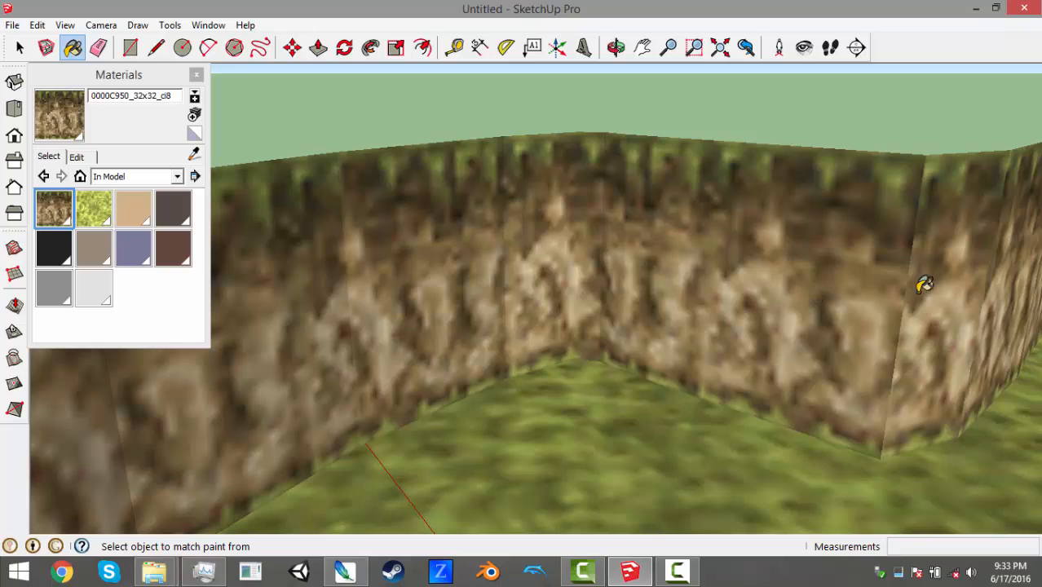
{"action": "middle_click_drag", "start_coordinate": [924, 283], "coordinate": [674, 312]}
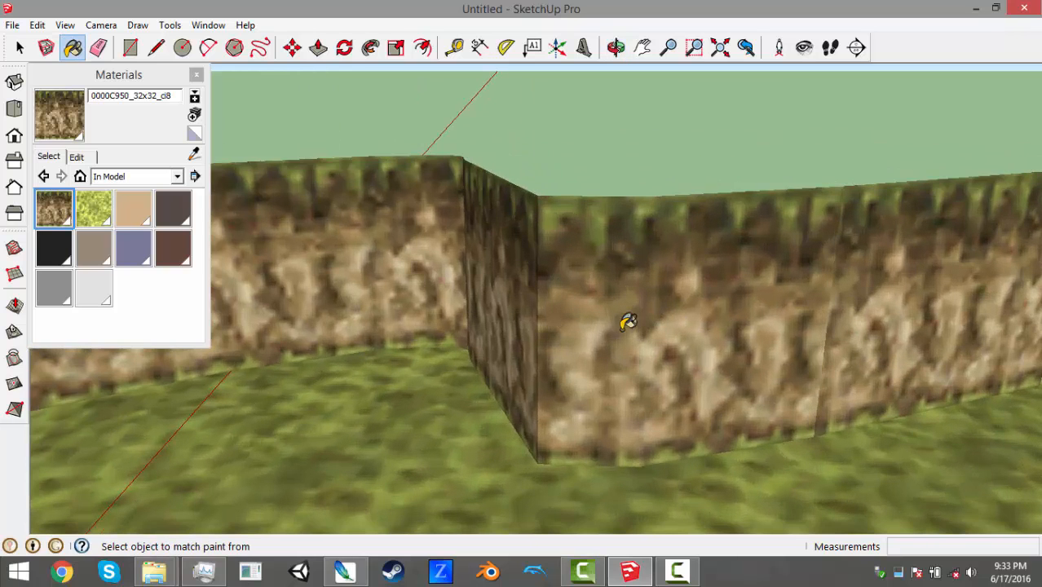
{"action": "middle_click_drag", "start_coordinate": [573, 309], "coordinate": [791, 283]}
{"action": "middle_click_drag", "start_coordinate": [886, 286], "coordinate": [844, 262]}
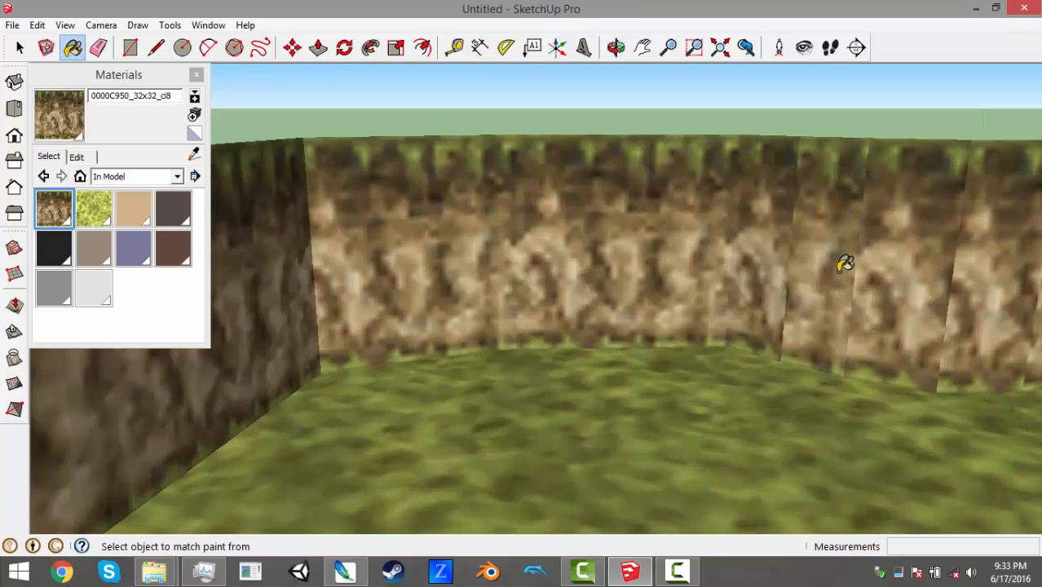
Match the cliff texture across the misaligned panels beyond the shaded side wall
{"action": "scroll", "coordinate": [882, 287], "scroll_direction": "down", "scroll_amount": 3}
{"action": "scroll", "coordinate": [876, 284], "scroll_direction": "up", "scroll_amount": 3}
{"action": "scroll", "coordinate": [861, 305], "scroll_direction": "down", "scroll_amount": 3}
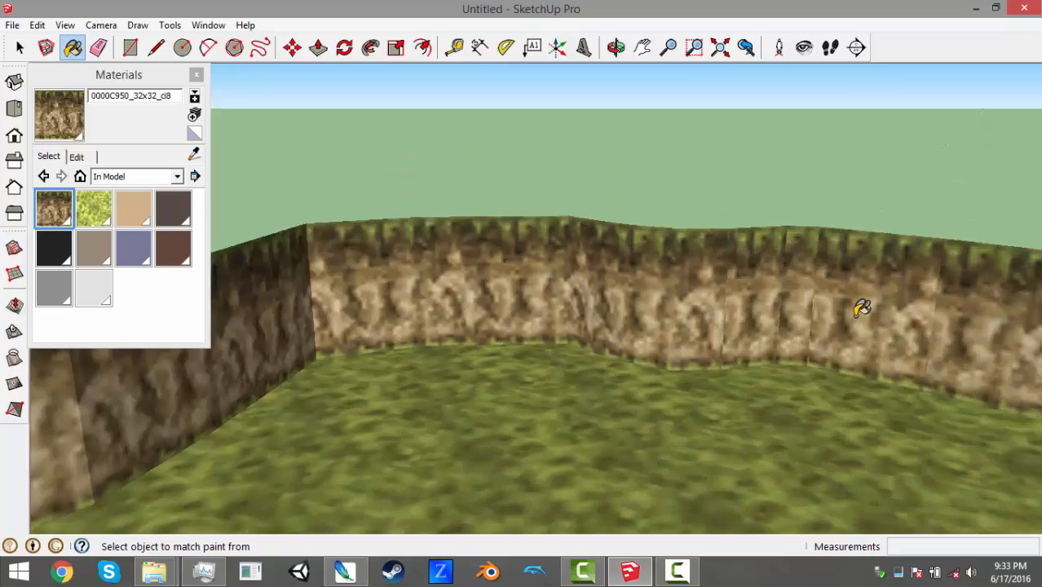
{"action": "scroll", "coordinate": [702, 290], "scroll_direction": "up", "scroll_amount": 2}
{"action": "scroll", "coordinate": [681, 305], "scroll_direction": "down", "scroll_amount": 2}
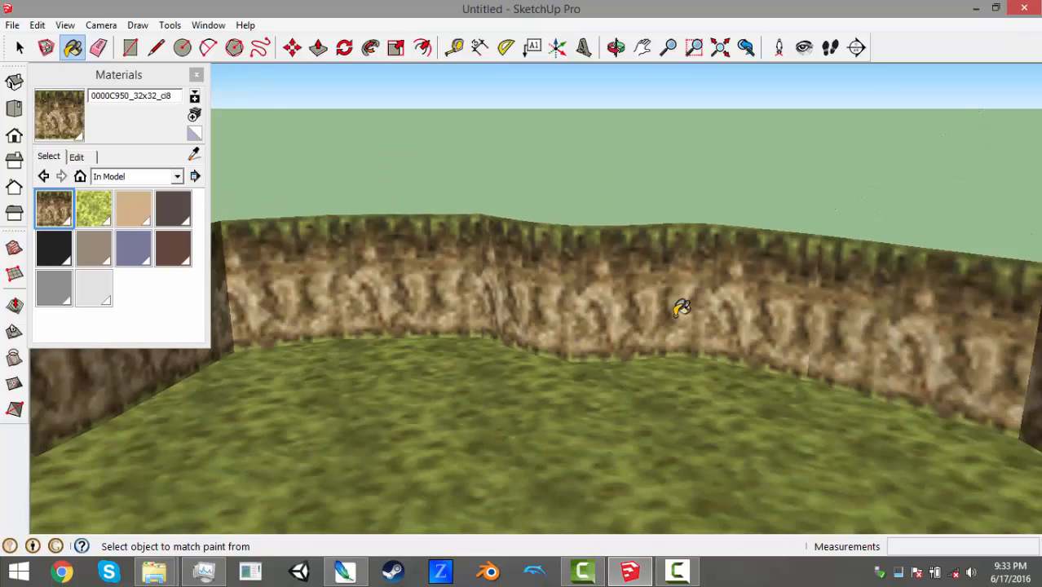
{"action": "scroll", "coordinate": [579, 263], "scroll_direction": "up", "scroll_amount": 2}
Paint the last misaligned panels with the matched cliff texture up to the selected starting panel
{"action": "middle_click_drag", "start_coordinate": [579, 263], "coordinate": [728, 251]}
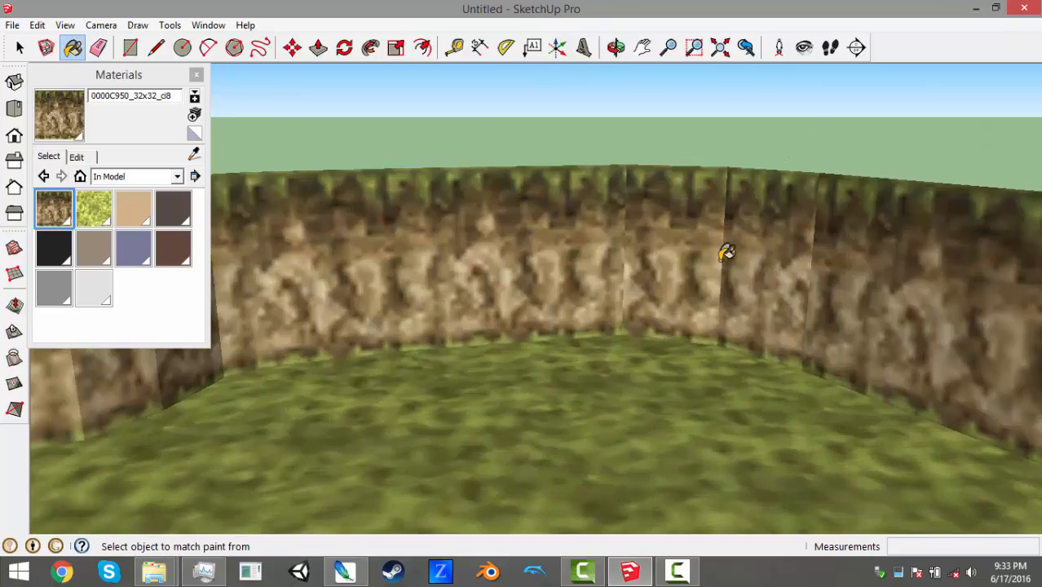
{"action": "left_click", "coordinate": [752, 272]}
{"action": "left_click", "coordinate": [868, 281]}
{"action": "middle_click_drag", "start_coordinate": [823, 282], "coordinate": [958, 321]}
{"action": "scroll", "coordinate": [744, 285], "scroll_direction": "down", "scroll_amount": 3}
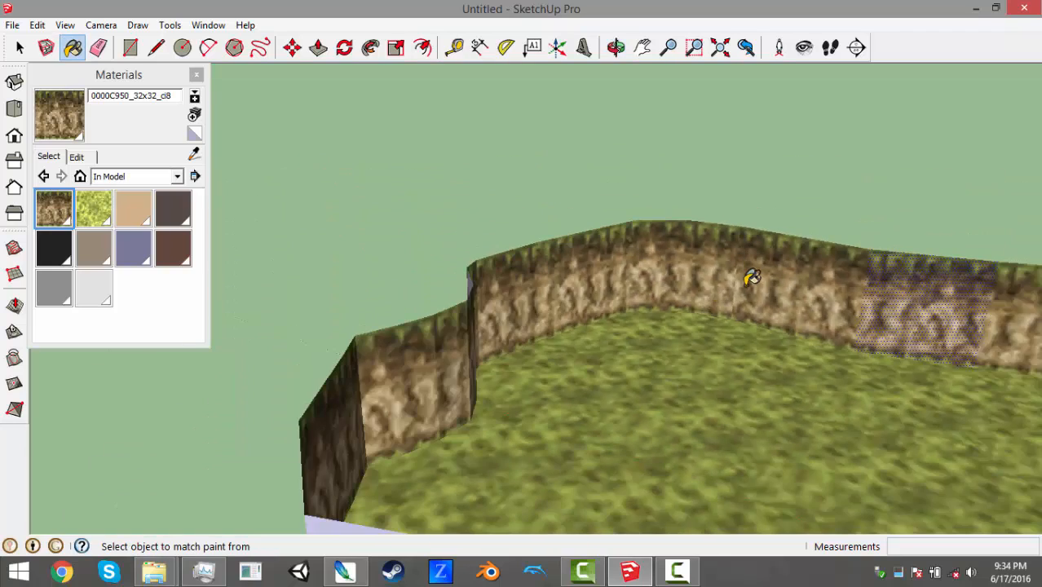
{"action": "scroll", "coordinate": [683, 265], "scroll_direction": "up", "scroll_amount": 3}
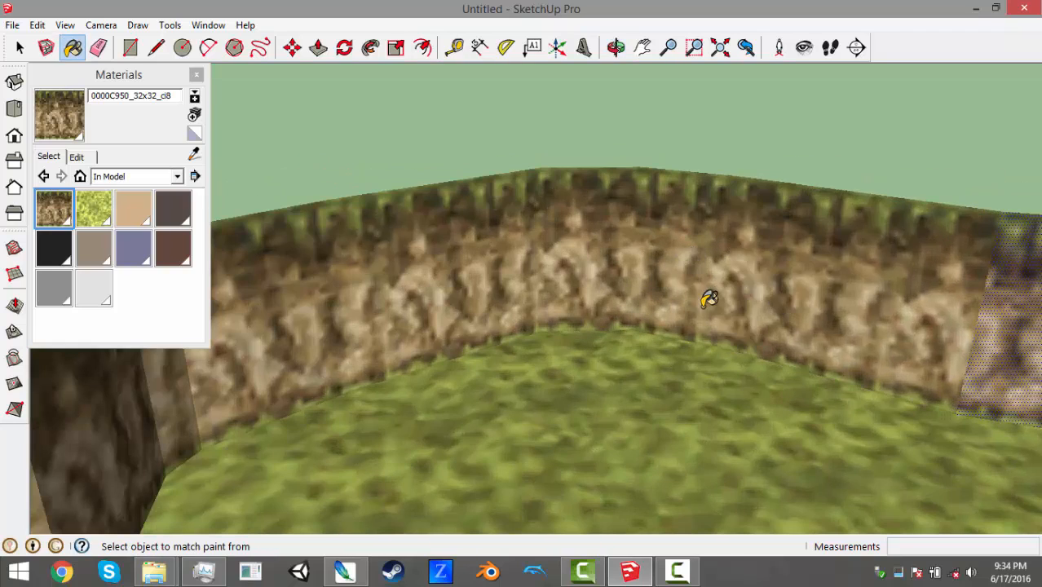
Examine the seam where the cliff texture meets the selected starting panel, and clear the selection
{"action": "scroll", "coordinate": [709, 297], "scroll_direction": "down", "scroll_amount": 3}
{"action": "scroll", "coordinate": [930, 308], "scroll_direction": "up", "scroll_amount": 3}
{"action": "scroll", "coordinate": [867, 316], "scroll_direction": "up", "scroll_amount": 3}
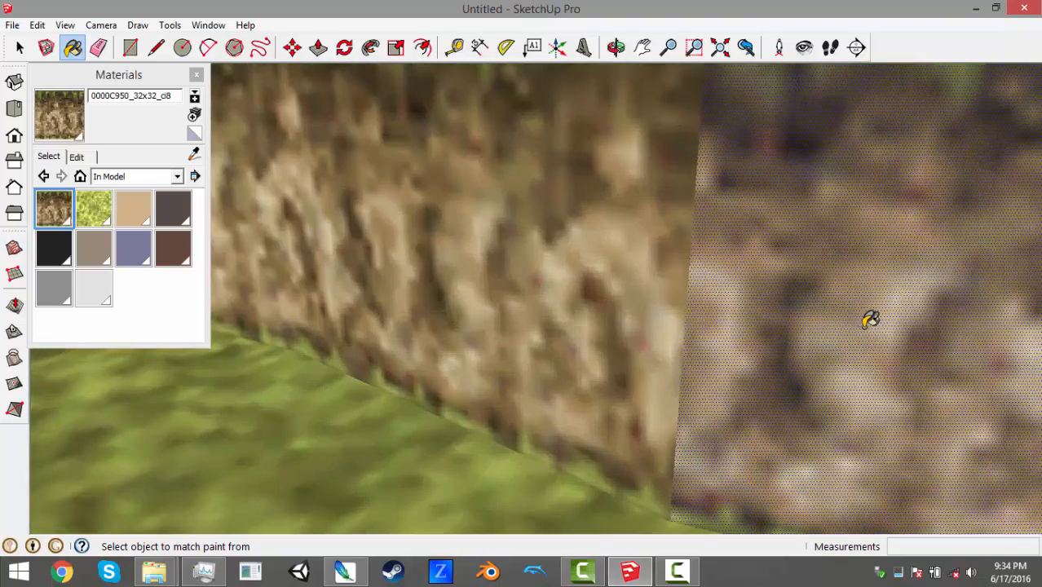
{"action": "scroll", "coordinate": [788, 295], "scroll_direction": "down", "scroll_amount": 4}
{"action": "left_click", "coordinate": [21, 49]}
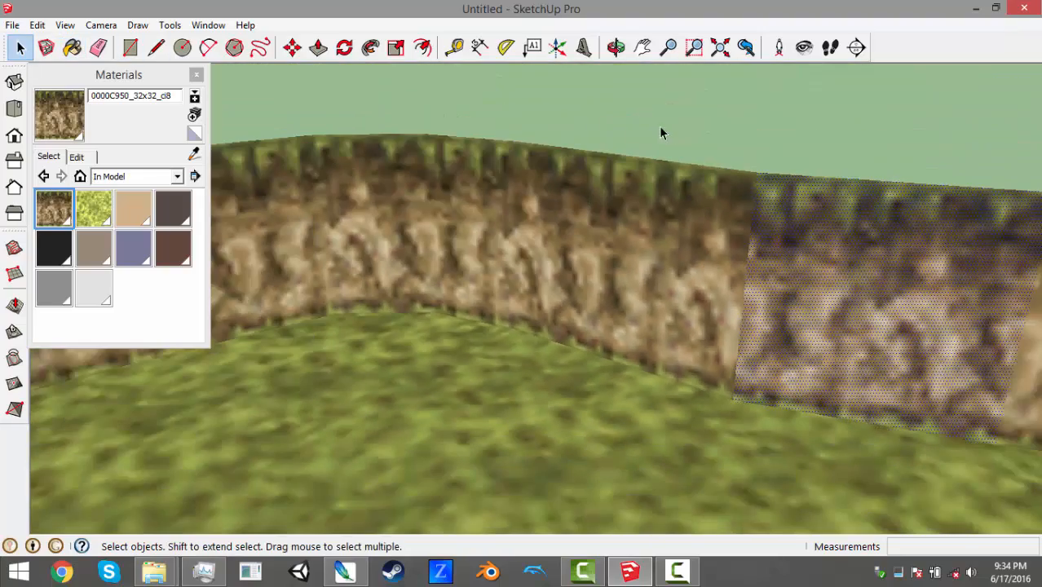
{"action": "scroll", "coordinate": [807, 232], "scroll_direction": "up", "scroll_amount": 5}
{"action": "scroll", "coordinate": [474, 243], "scroll_direction": "down", "scroll_amount": 5}
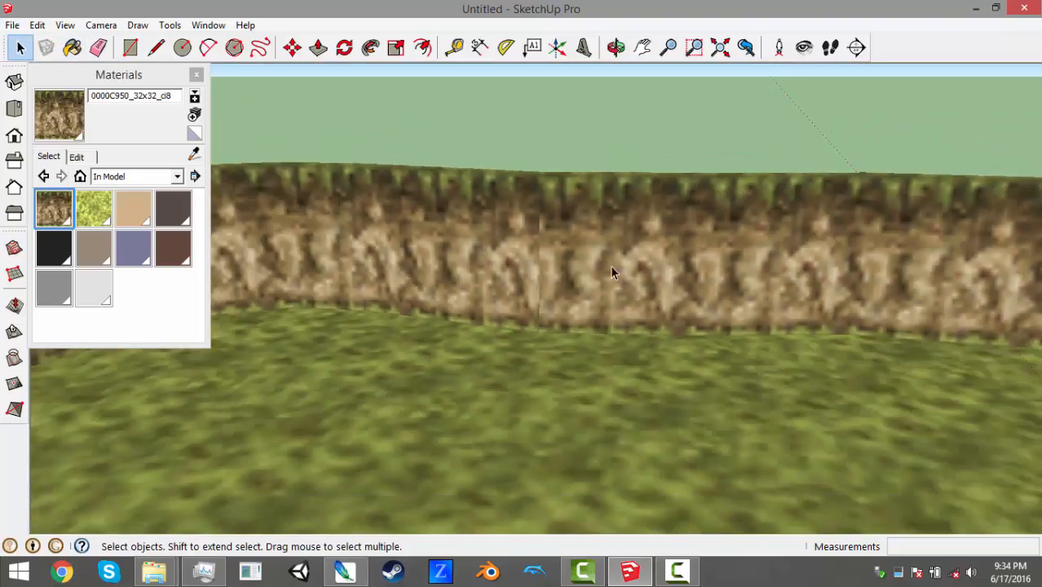
Examine how the cliff texture runs around the curved walls and the sharp corner
{"action": "middle_click_drag", "start_coordinate": [611, 268], "coordinate": [788, 312]}
{"action": "scroll", "coordinate": [589, 293], "scroll_direction": "down", "scroll_amount": 5}
{"action": "middle_click_drag", "start_coordinate": [589, 292], "coordinate": [806, 263]}
{"action": "scroll", "coordinate": [806, 263], "scroll_direction": "up", "scroll_amount": 4}
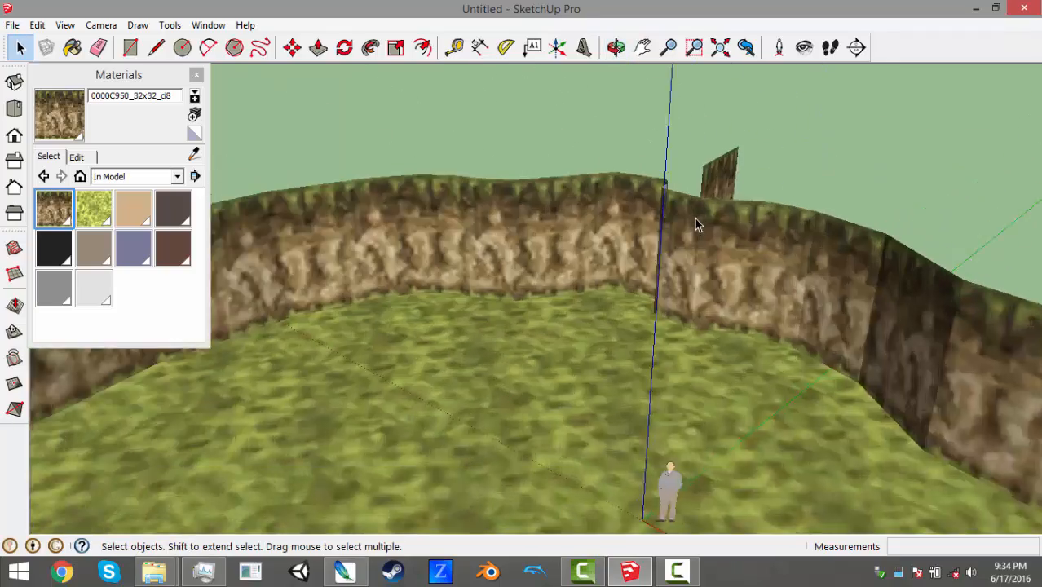
{"action": "middle_click_drag", "start_coordinate": [693, 216], "coordinate": [608, 314]}
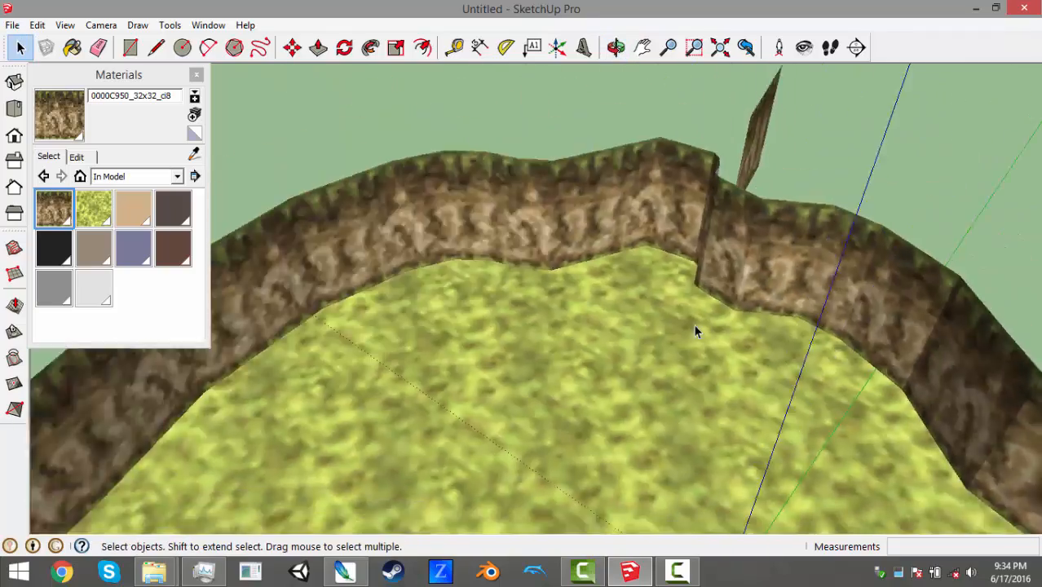
{"action": "scroll", "coordinate": [693, 324], "scroll_direction": "down", "scroll_amount": 3}
{"action": "middle_click_drag", "start_coordinate": [693, 318], "coordinate": [449, 285]}
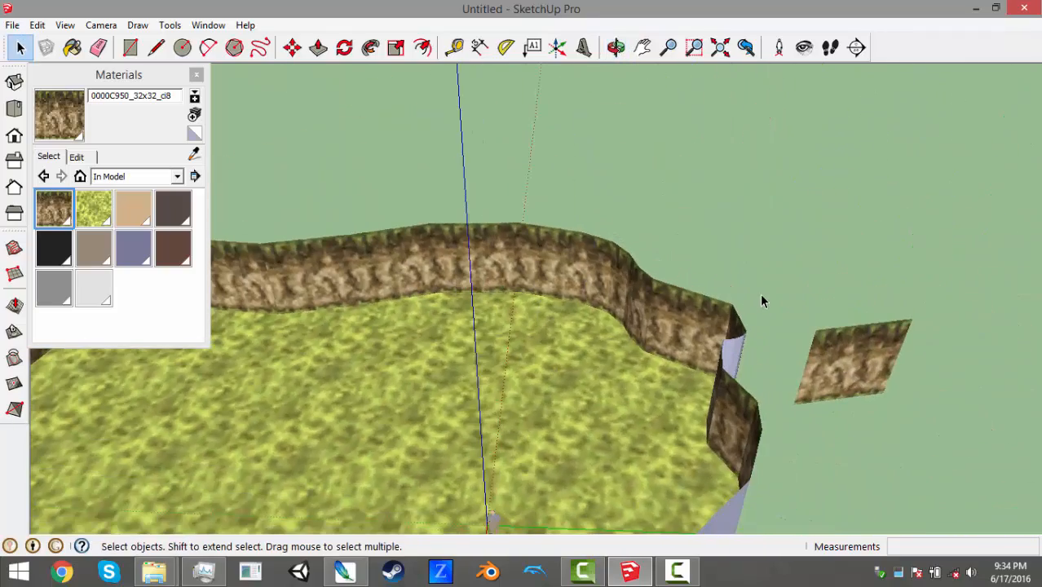
Turn the display of edges on for the whole model
{"action": "left_click", "coordinate": [57, 26]}
{"action": "mouse_move", "coordinate": [176, 211]}
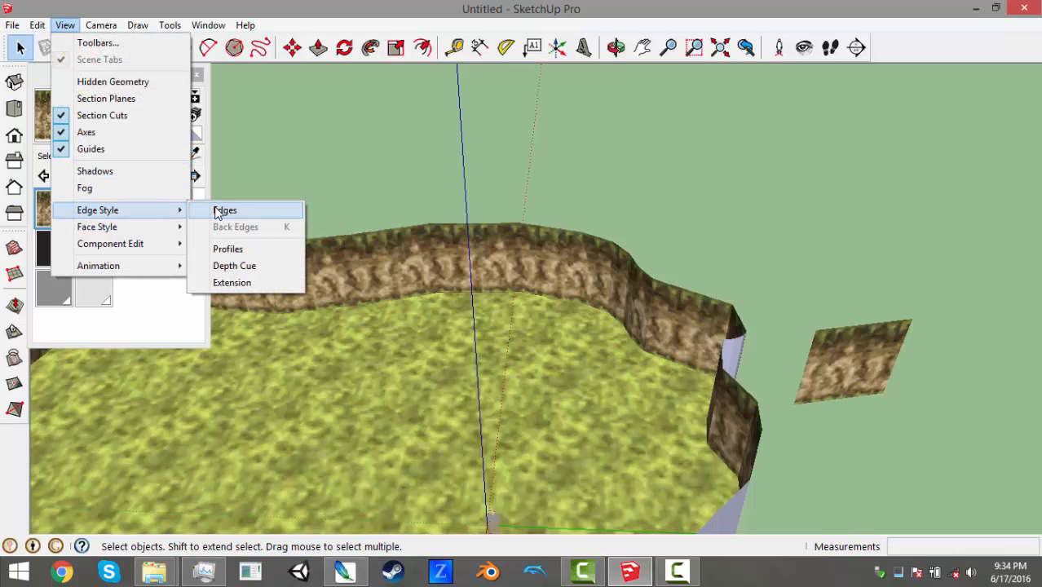
{"action": "left_click", "coordinate": [220, 211]}
Delete the loose cliff-textured rectangle standing outside the enclosure
{"action": "middle_click_drag", "start_coordinate": [791, 371], "coordinate": [809, 316]}
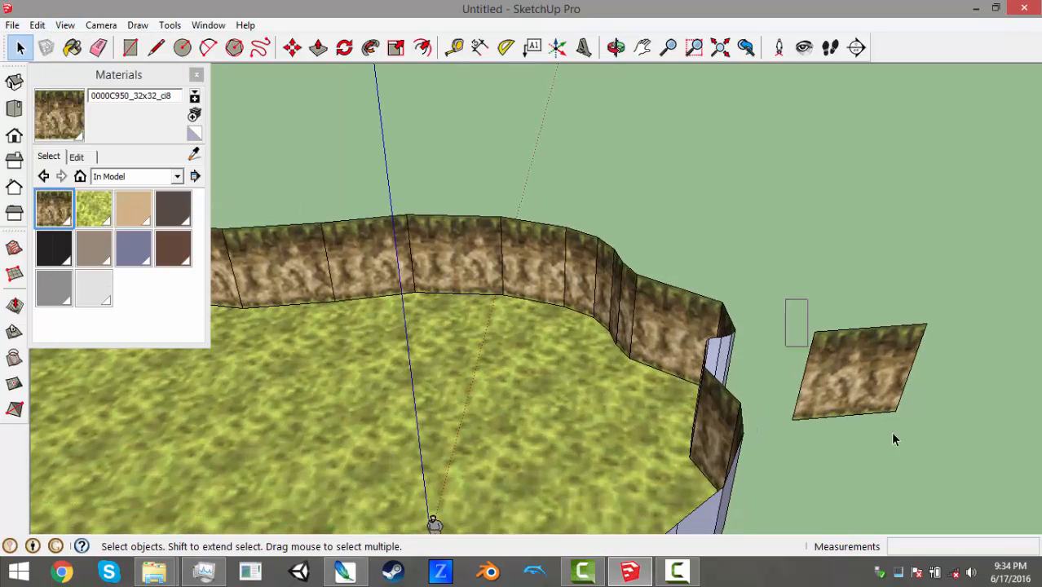
{"action": "left_click_drag", "start_coordinate": [893, 440], "coordinate": [979, 475]}
{"action": "key", "text": "Delete"}
Inspect the wall panels and their seams from inside and outside the enclosure with edges shown
{"action": "middle_click_drag", "start_coordinate": [975, 474], "coordinate": [555, 197]}
{"action": "scroll", "coordinate": [434, 227], "scroll_direction": "up", "scroll_amount": 4}
{"action": "scroll", "coordinate": [712, 334], "scroll_direction": "down", "scroll_amount": 2}
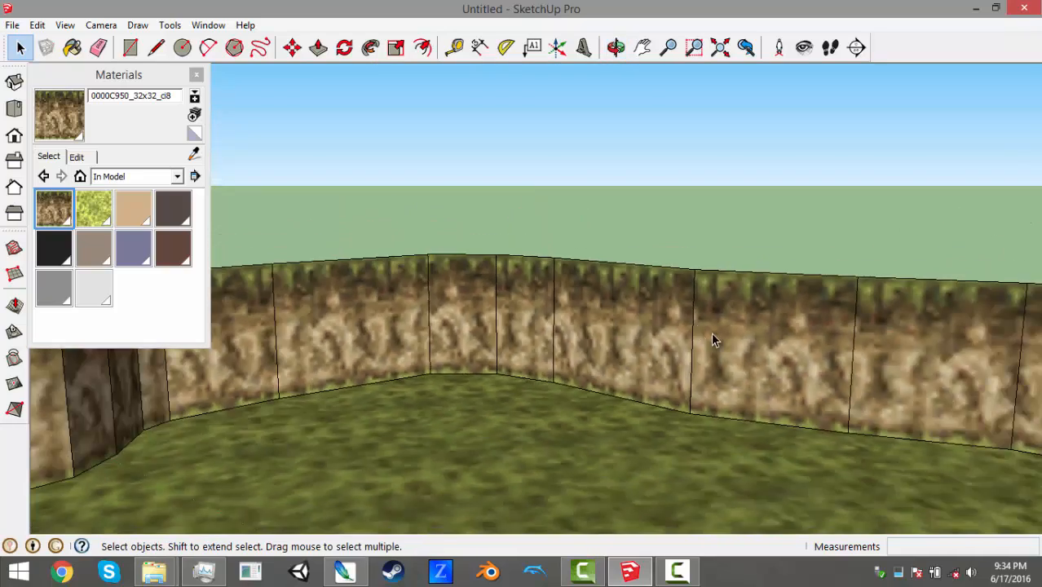
{"action": "middle_click_drag", "start_coordinate": [711, 340], "coordinate": [532, 370]}
{"action": "scroll", "coordinate": [532, 370], "scroll_direction": "down", "scroll_amount": 3}
{"action": "middle_click_drag", "start_coordinate": [669, 349], "coordinate": [649, 270]}
{"action": "scroll", "coordinate": [686, 294], "scroll_direction": "up", "scroll_amount": 3}
{"action": "scroll", "coordinate": [623, 321], "scroll_direction": "up", "scroll_amount": 3}
{"action": "scroll", "coordinate": [707, 299], "scroll_direction": "up", "scroll_amount": 2}
{"action": "scroll", "coordinate": [707, 299], "scroll_direction": "down", "scroll_amount": 2}
{"action": "scroll", "coordinate": [506, 273], "scroll_direction": "down", "scroll_amount": 3}
{"action": "scroll", "coordinate": [683, 307], "scroll_direction": "down", "scroll_amount": 5}
{"action": "scroll", "coordinate": [649, 270], "scroll_direction": "up", "scroll_amount": 2}
{"action": "scroll", "coordinate": [649, 270], "scroll_direction": "down", "scroll_amount": 2}
{"action": "scroll", "coordinate": [656, 429], "scroll_direction": "up", "scroll_amount": 4}
Erase the human scale figure standing at the model origin
{"action": "left_click", "coordinate": [663, 437]}
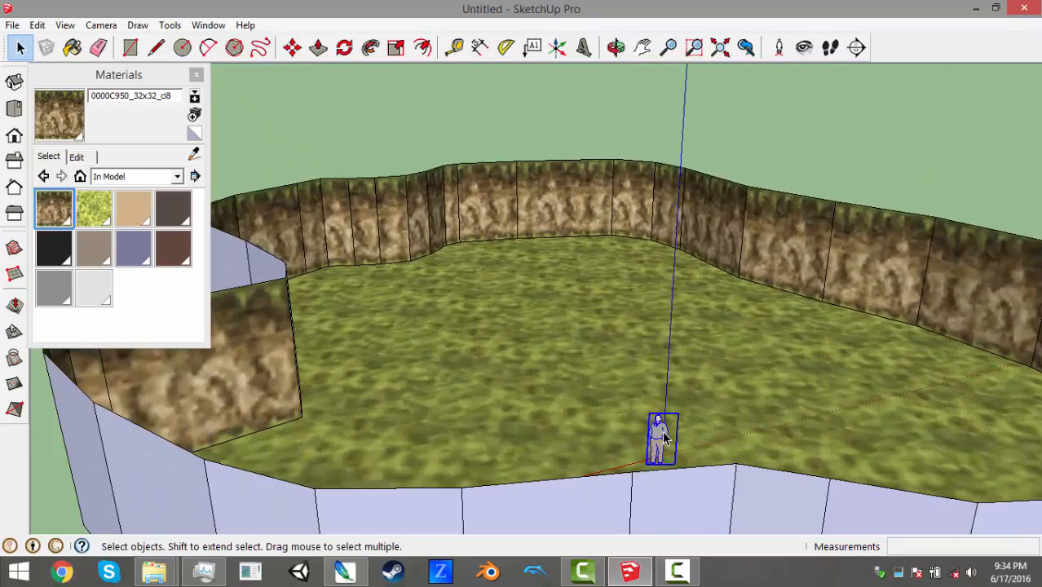
{"action": "scroll", "coordinate": [701, 313], "scroll_direction": "down", "scroll_amount": 5}
{"action": "middle_click_drag", "start_coordinate": [751, 243], "coordinate": [465, 263]}
{"action": "scroll", "coordinate": [484, 251], "scroll_direction": "up", "scroll_amount": 4}
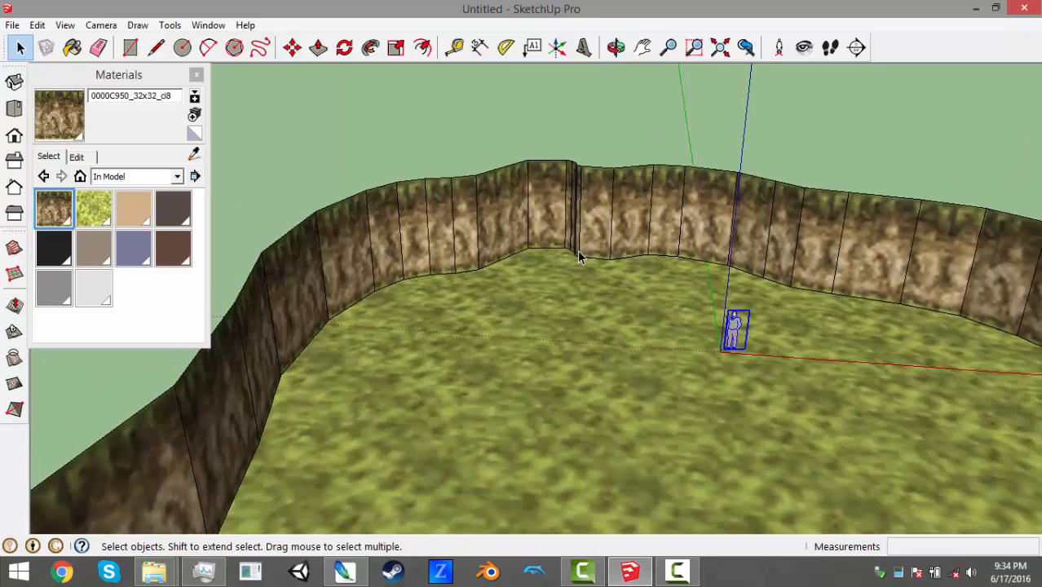
{"action": "scroll", "coordinate": [606, 256], "scroll_direction": "down", "scroll_amount": 5}
{"action": "scroll", "coordinate": [606, 255], "scroll_direction": "up", "scroll_amount": 3}
{"action": "scroll", "coordinate": [685, 314], "scroll_direction": "up", "scroll_amount": 2}
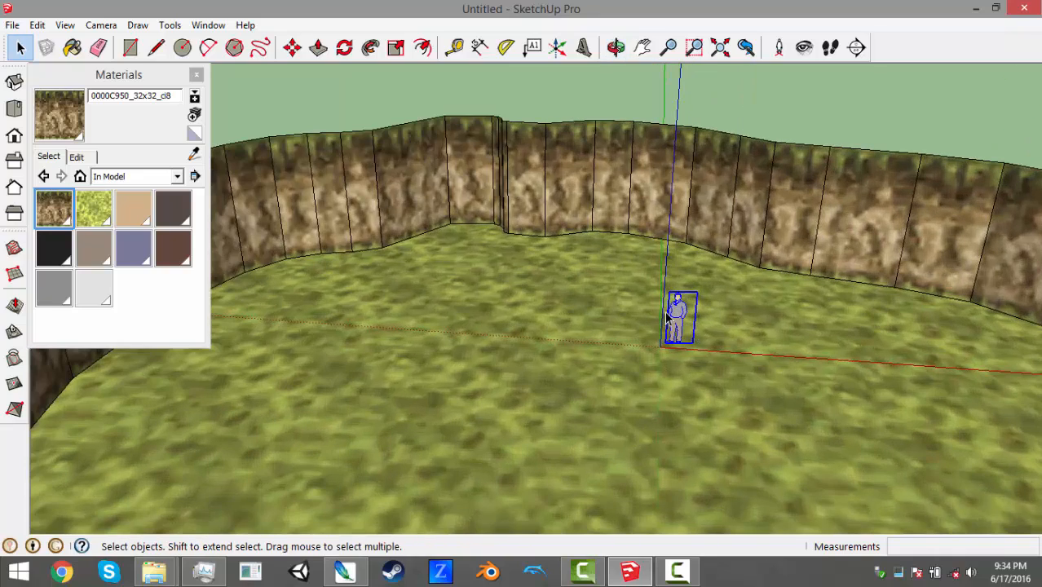
{"action": "right_click", "coordinate": [683, 320]}
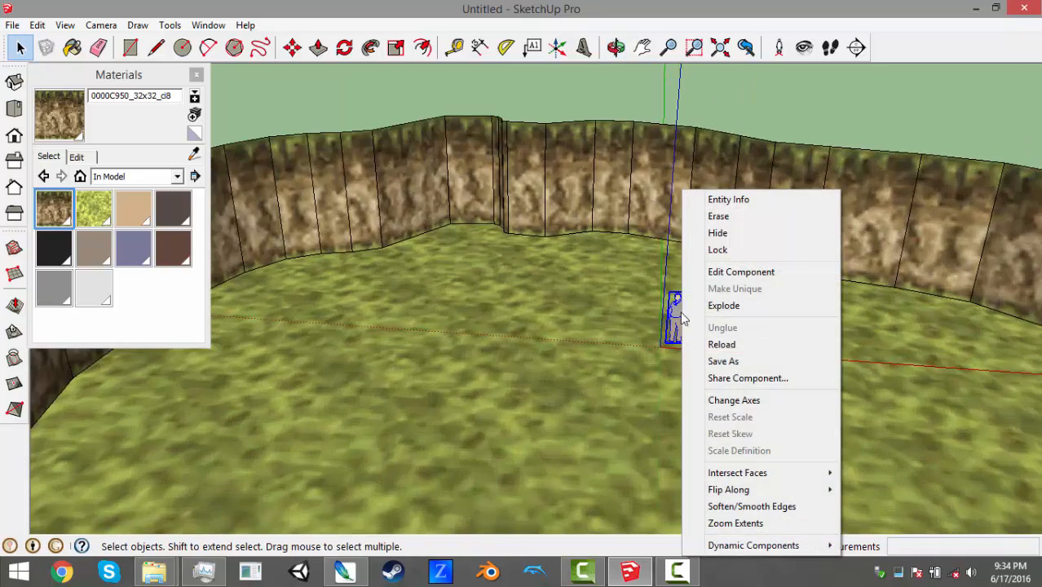
{"action": "left_click", "coordinate": [724, 222]}
Review the finished walled ground as a whole from several sides
{"action": "scroll", "coordinate": [626, 274], "scroll_direction": "down", "scroll_amount": 3}
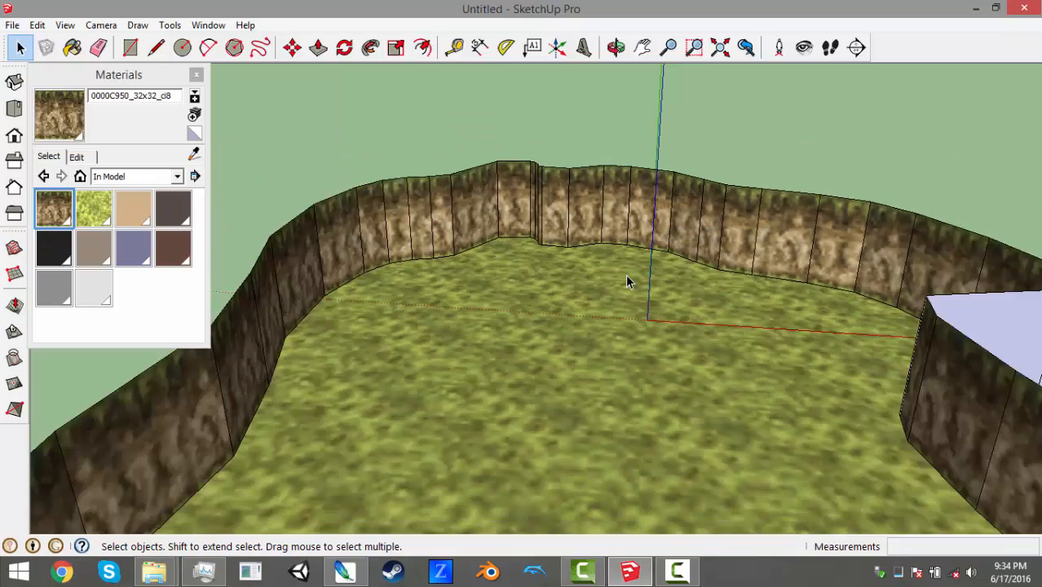
{"action": "mouse_move", "coordinate": [625, 274]}
{"action": "middle_mouse_down"}
{"action": "mouse_move", "coordinate": [710, 267]}
{"action": "mouse_move", "coordinate": [667, 278]}
{"action": "mouse_move", "coordinate": [771, 287]}
{"action": "middle_mouse_up"}
{"action": "scroll", "coordinate": [711, 267], "scroll_direction": "down", "scroll_amount": 3}
{"action": "middle_click_drag", "start_coordinate": [535, 303], "coordinate": [857, 303]}
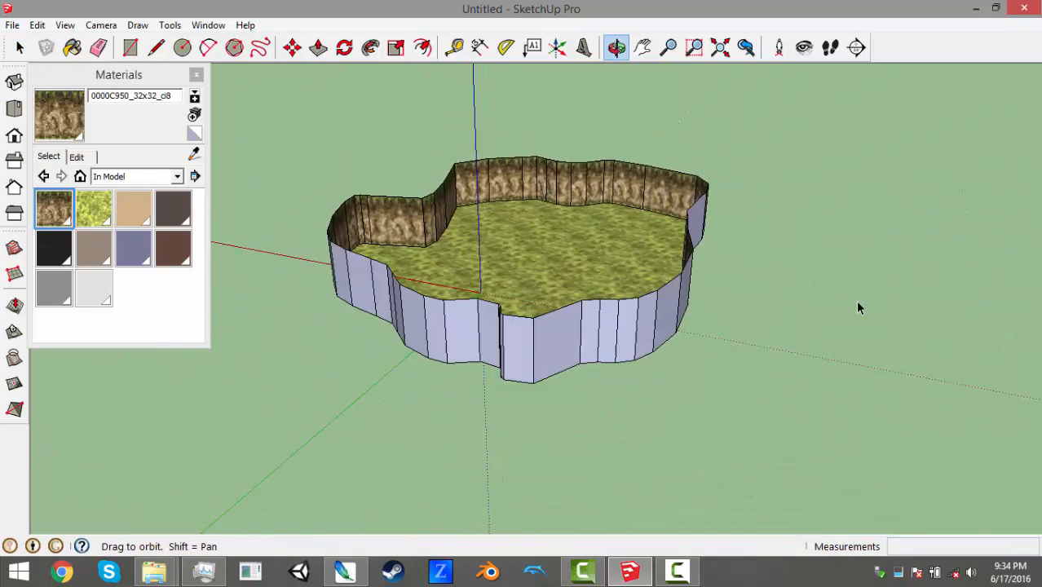
{"action": "scroll", "coordinate": [793, 360], "scroll_direction": "down", "scroll_amount": 3}
{"action": "middle_click_drag", "start_coordinate": [806, 341], "coordinate": [873, 325]}
{"action": "scroll", "coordinate": [638, 274], "scroll_direction": "up", "scroll_amount": 4}
{"action": "middle_click_drag", "start_coordinate": [638, 275], "coordinate": [669, 411]}
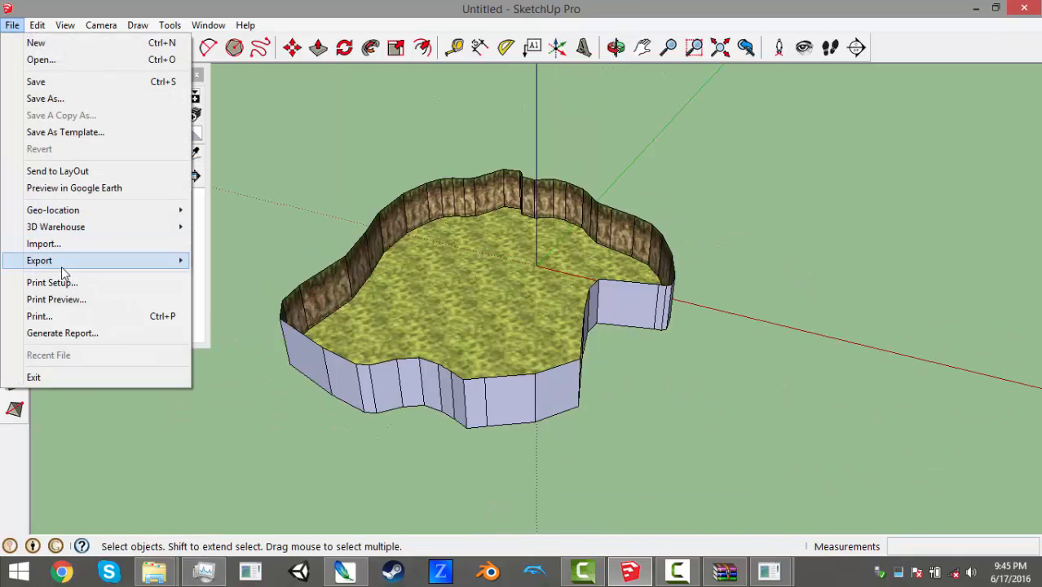
Start a 3D model export to OBJ and set the export units to Inches
{"action": "mouse_move", "coordinate": [65, 261]}
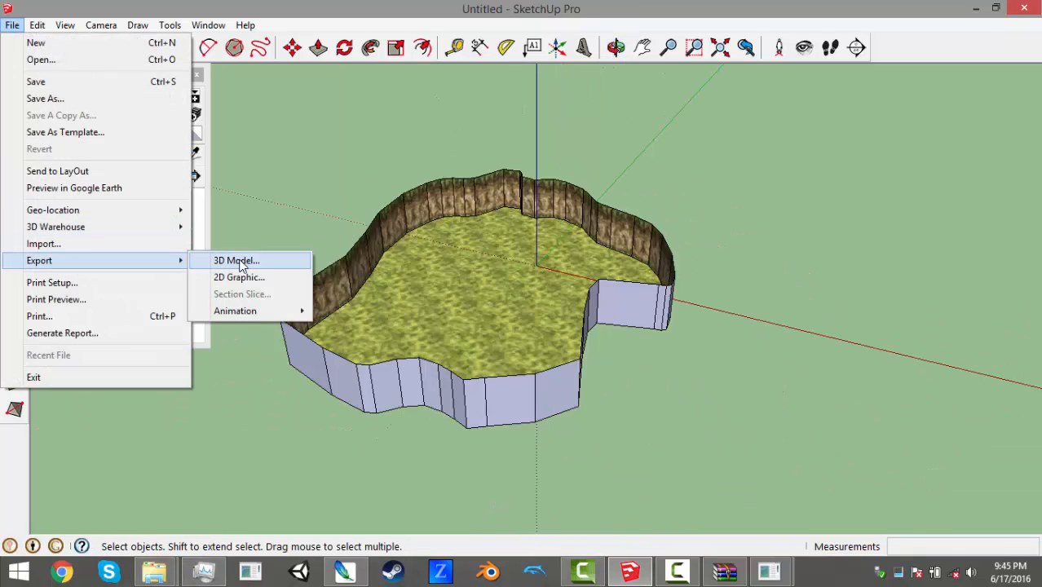
{"action": "left_click", "coordinate": [238, 261]}
{"action": "left_click", "coordinate": [771, 433]}
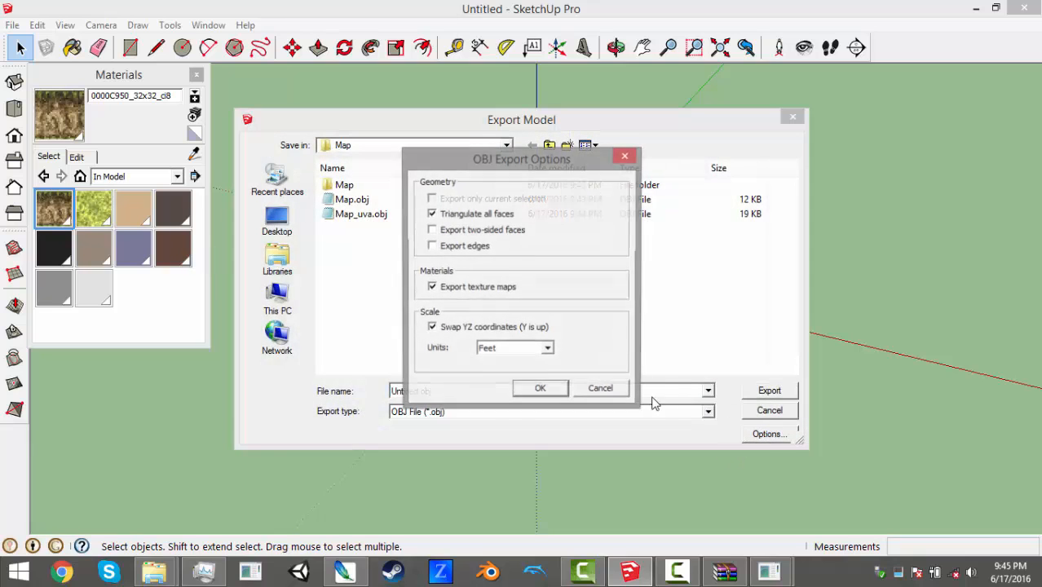
{"action": "left_click", "coordinate": [546, 352]}
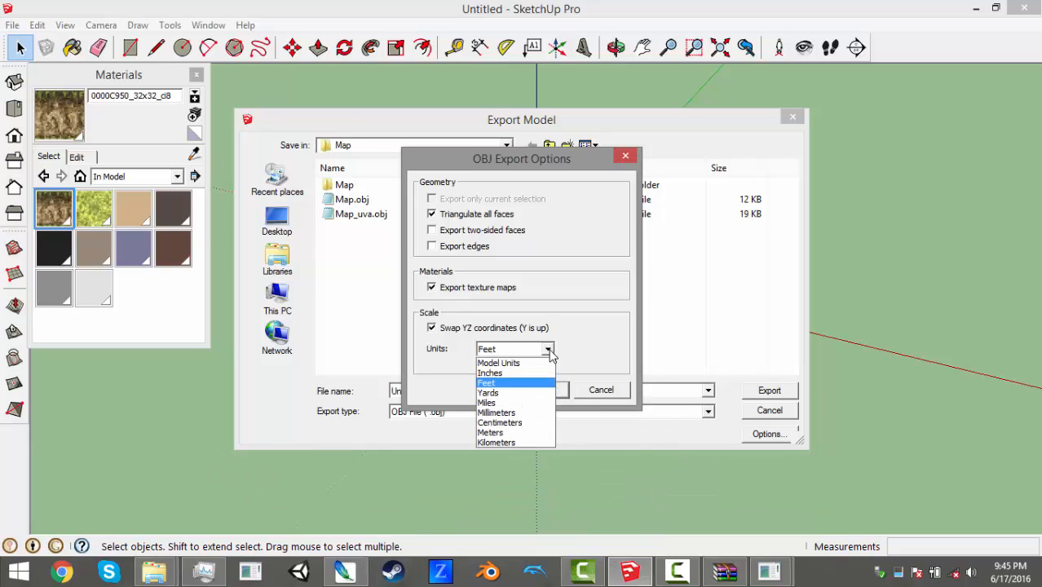
{"action": "left_click", "coordinate": [503, 372]}
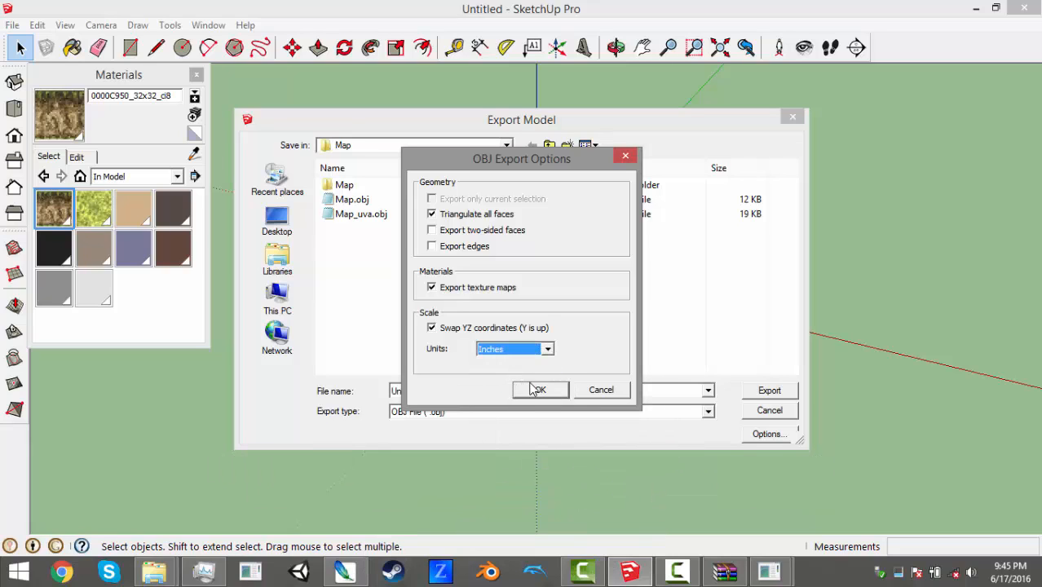
{"action": "left_click", "coordinate": [538, 390]}
Export the model as Map.obj in the Map folder, replacing the existing file
{"action": "left_click", "coordinate": [379, 204]}
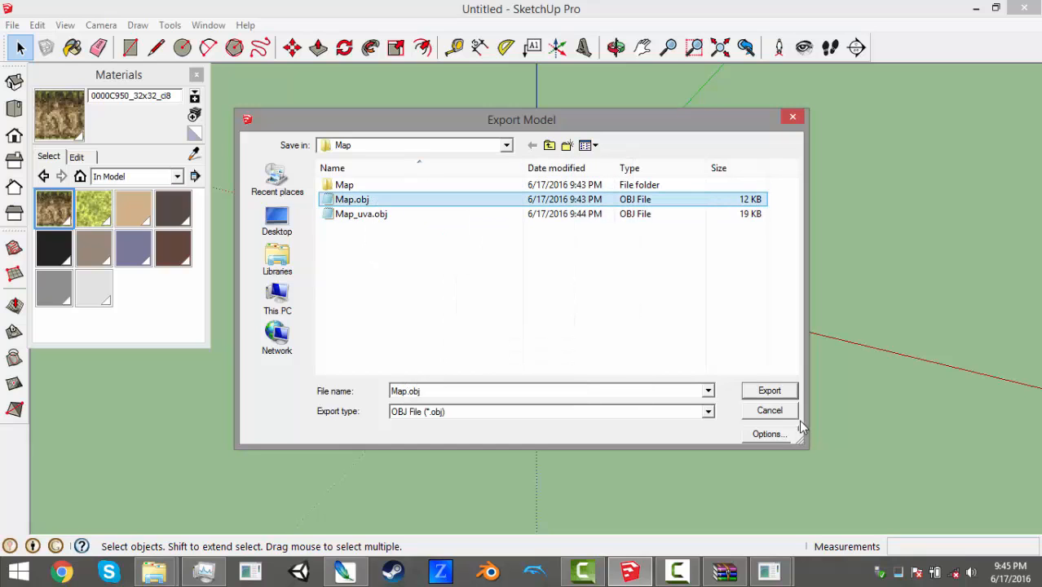
{"action": "left_click", "coordinate": [770, 392]}
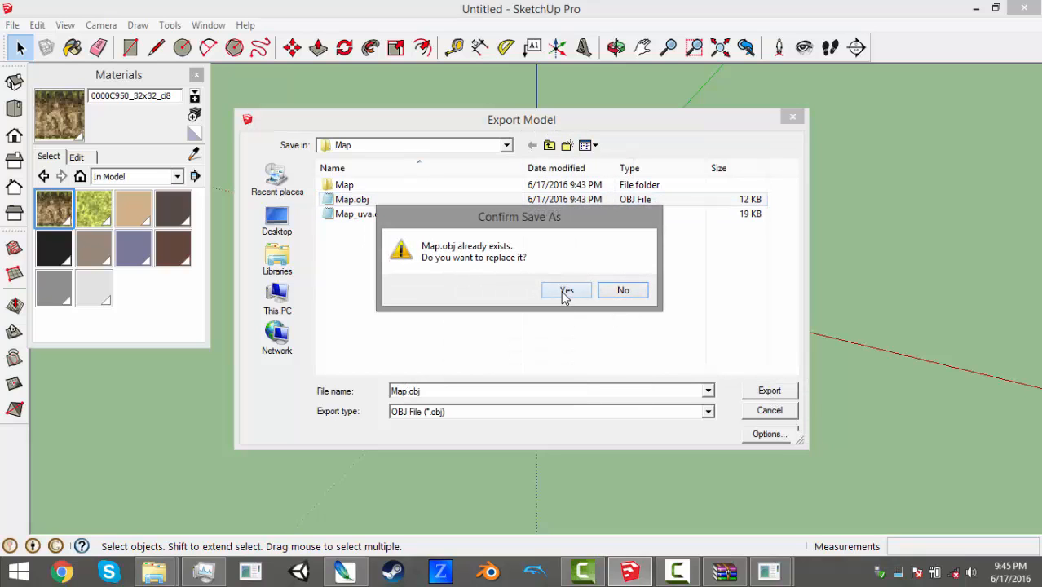
{"action": "left_click", "coordinate": [565, 292]}
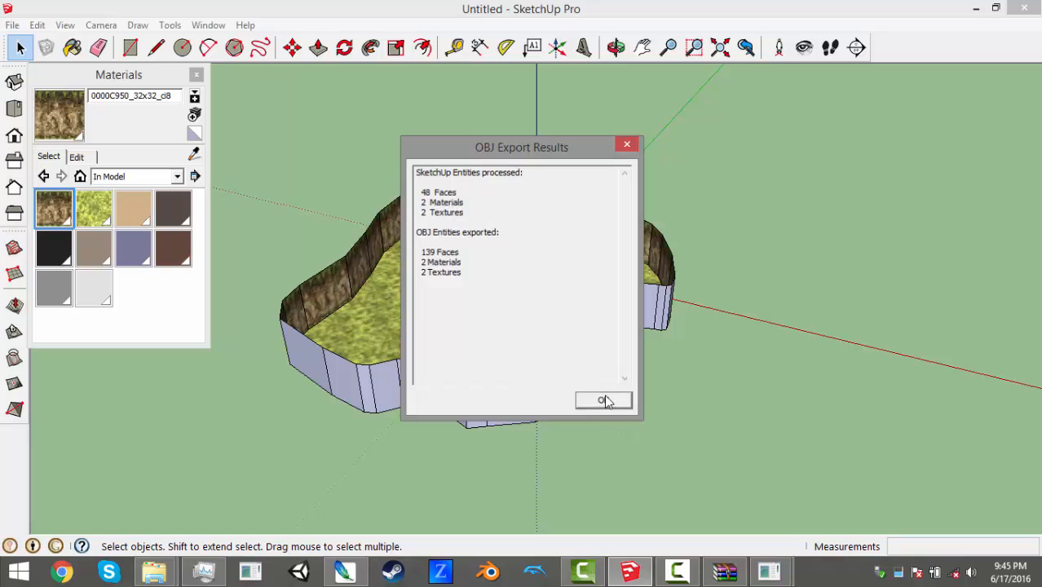
{"action": "left_click", "coordinate": [605, 400]}
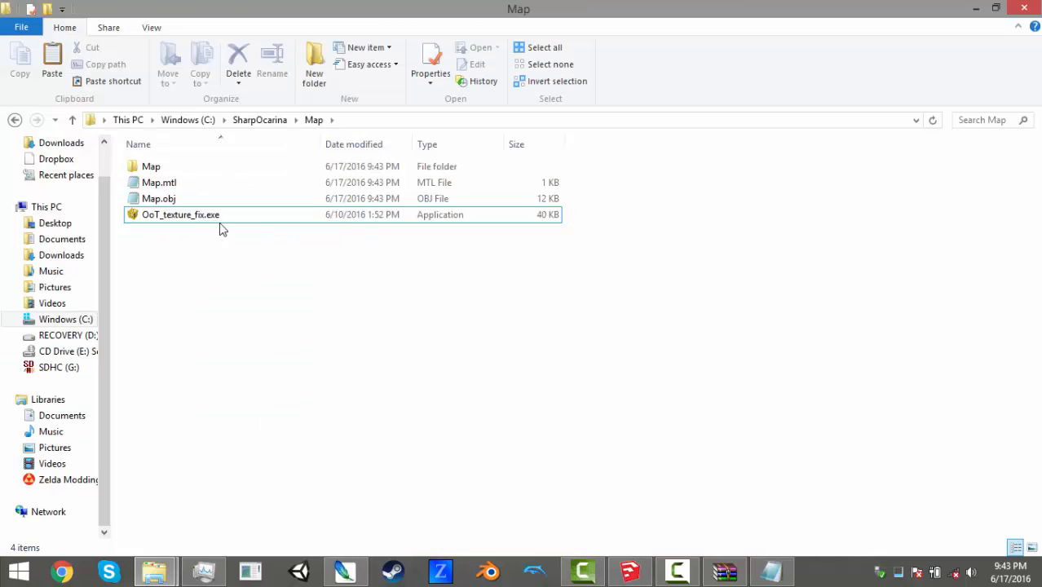
Open Map.obj from the SharpOcarina Map folder in Notepad, copy the line "g Mesh1 Model" and close the file
{"action": "left_click", "coordinate": [205, 205]}
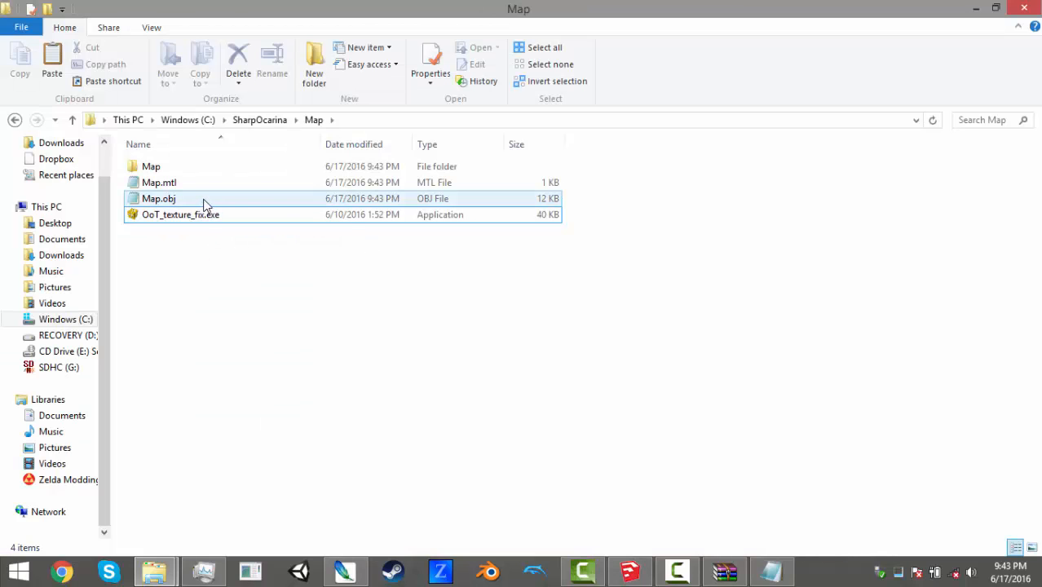
{"action": "double_click", "coordinate": [203, 200]}
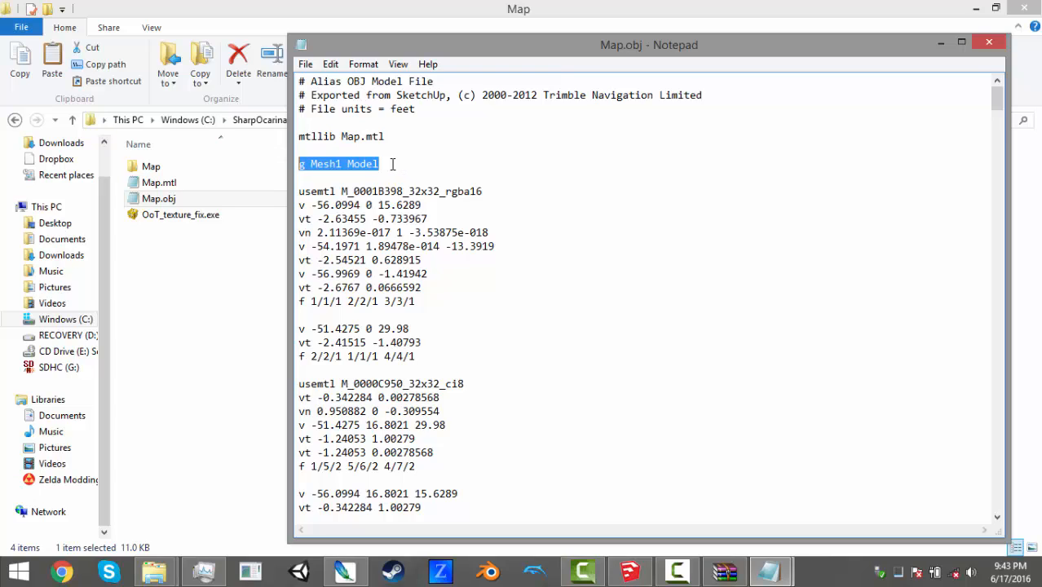
{"action": "left_click", "coordinate": [330, 64]}
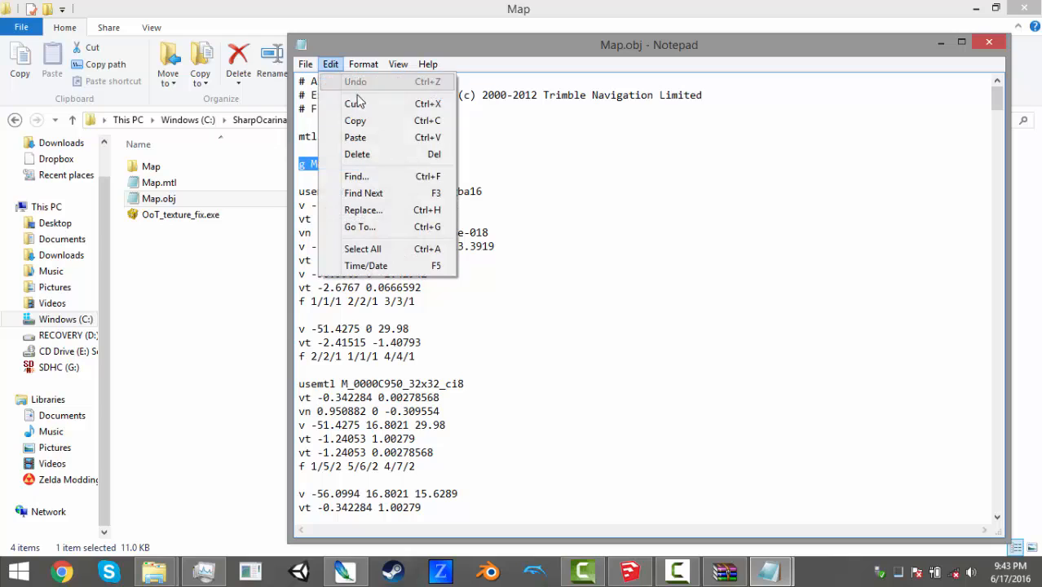
{"action": "left_click", "coordinate": [357, 119]}
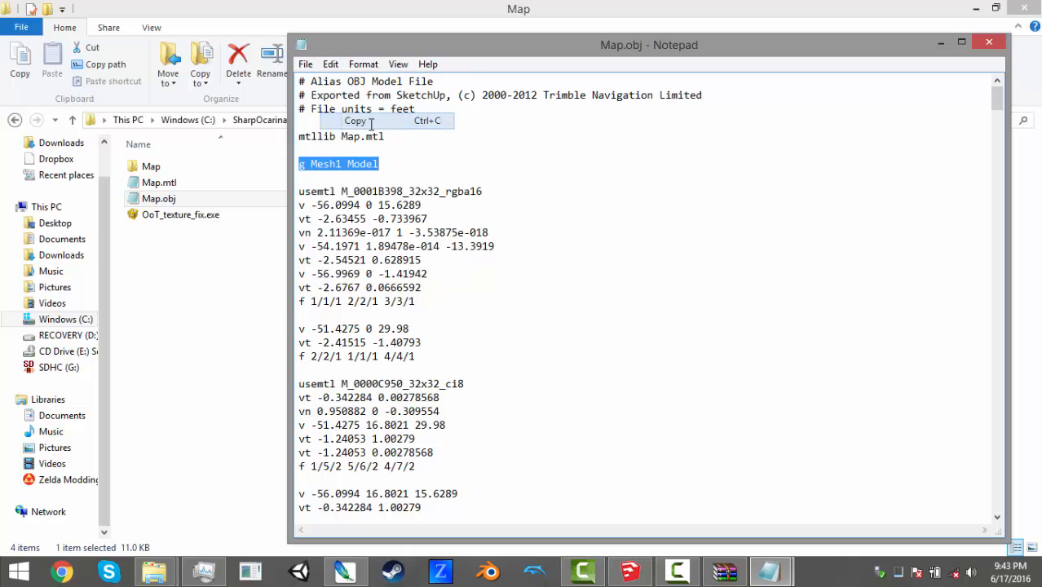
{"action": "left_click", "coordinate": [990, 43]}
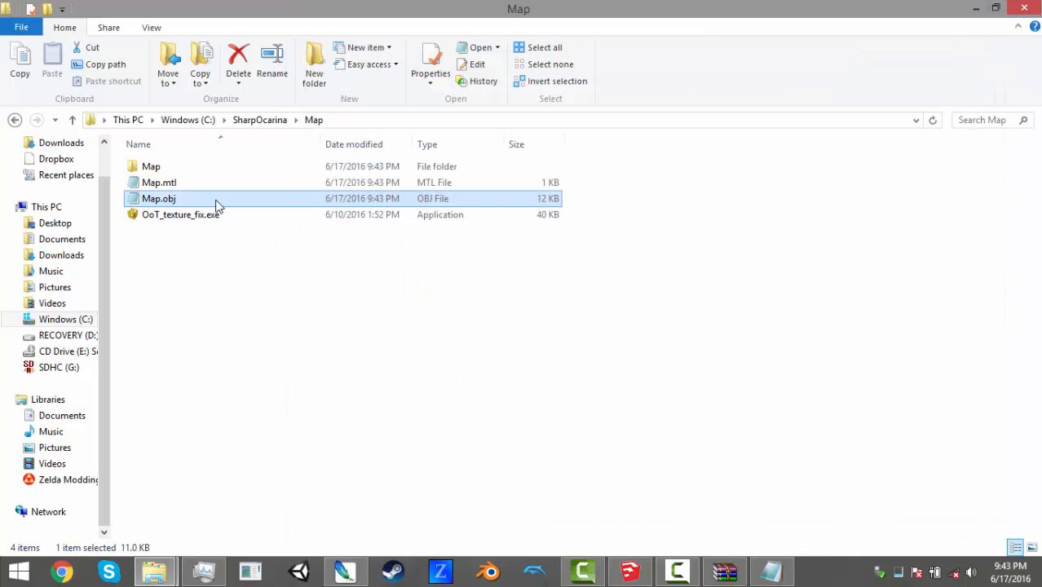
Process Map.obj with OoT_texture_fix.exe and open the generated Map_uva.obj in Notepad
{"action": "left_click_drag", "start_coordinate": [214, 204], "coordinate": [231, 218]}
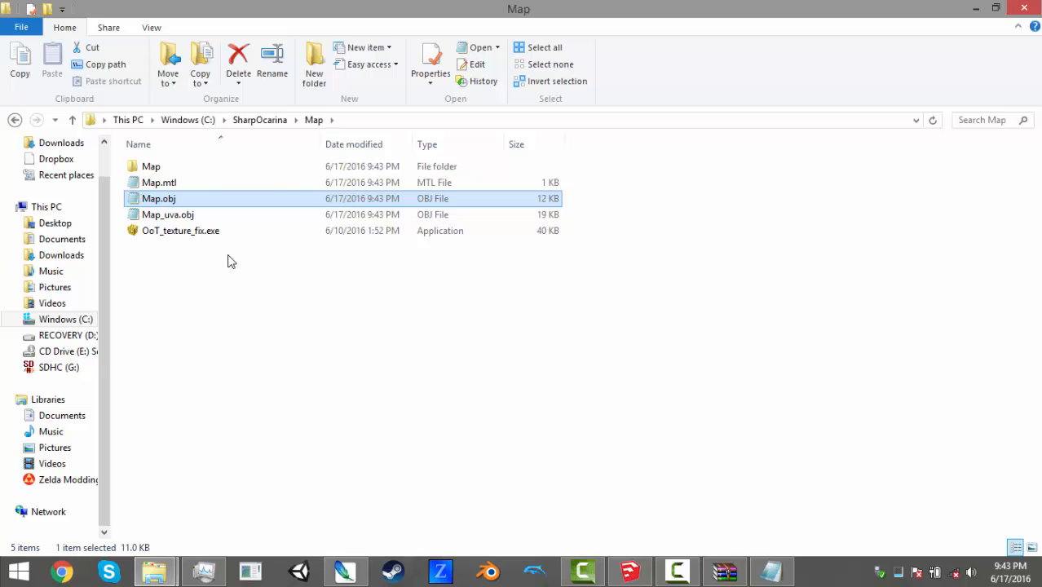
{"action": "left_click", "coordinate": [205, 220]}
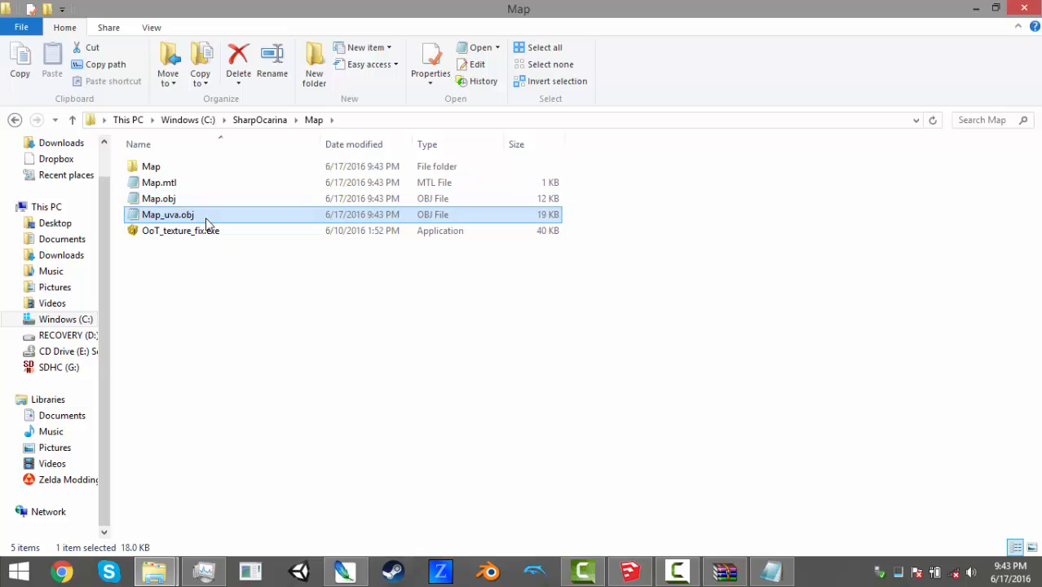
{"action": "double_click", "coordinate": [212, 220]}
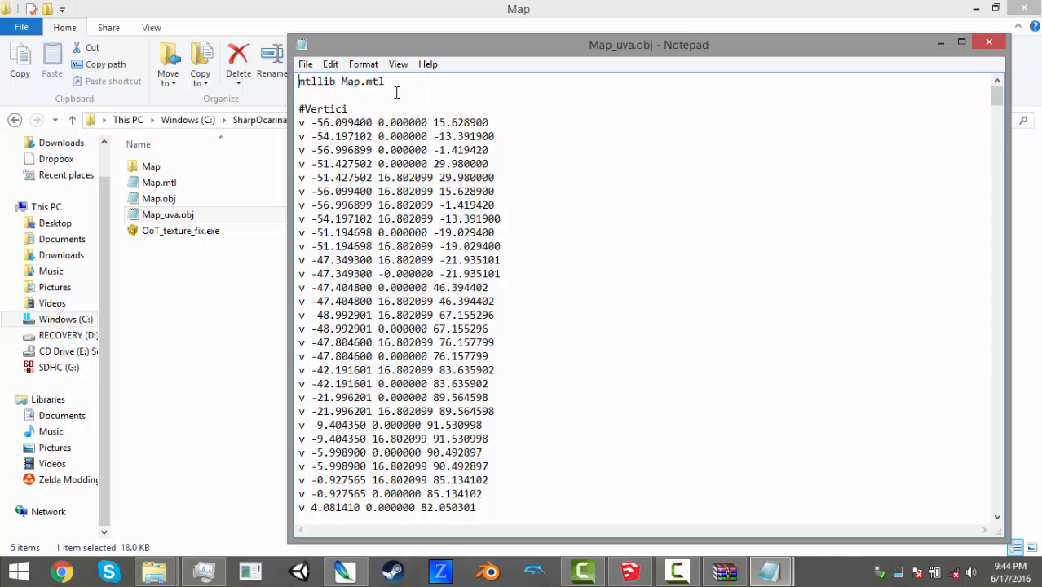
Paste "g Mesh1 Model" below the "mtllib Map.mtl" line with a blank line before and after it, and save Map_uva.obj
{"action": "left_click", "coordinate": [309, 95]}
{"action": "right_click", "coordinate": [313, 95]}
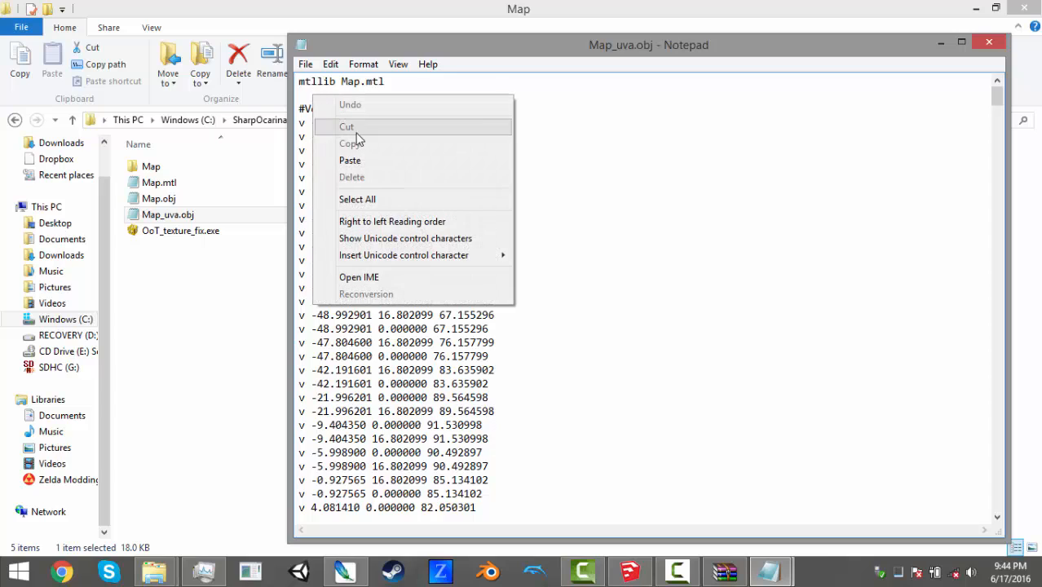
{"action": "left_click", "coordinate": [379, 161]}
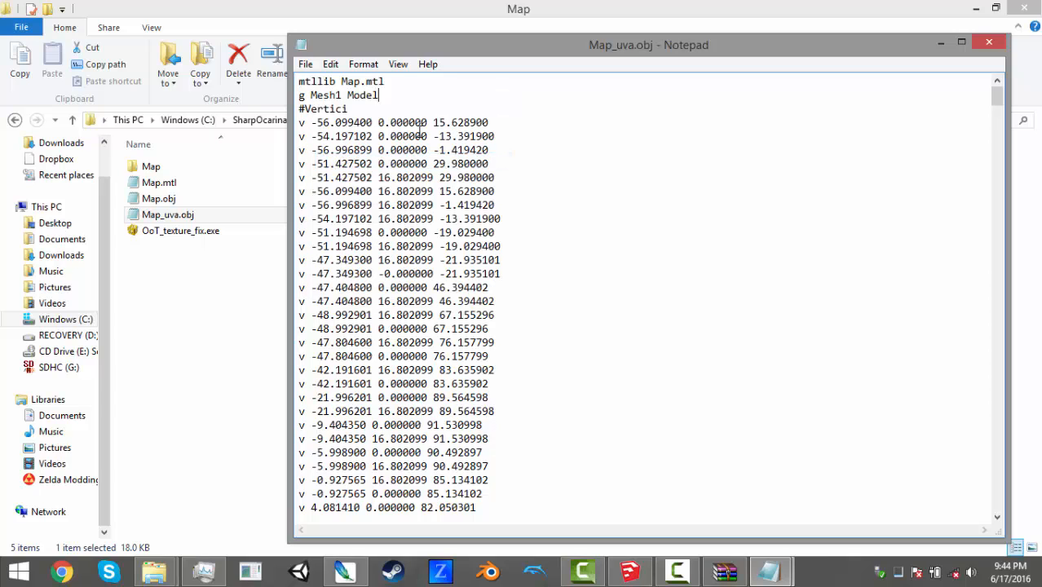
{"action": "key", "text": "Return"}
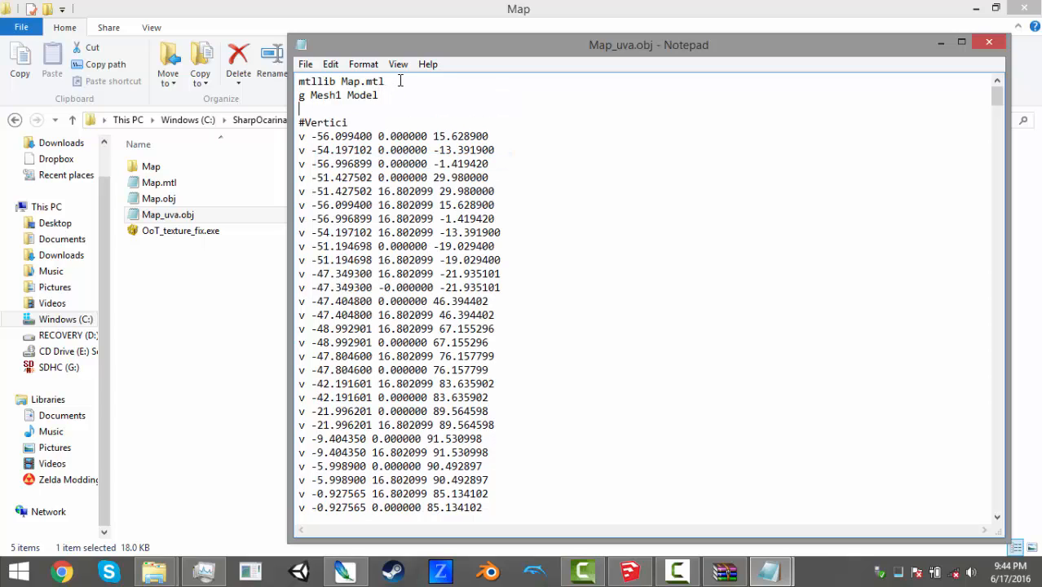
{"action": "left_click", "coordinate": [395, 82]}
{"action": "key", "text": "Return"}
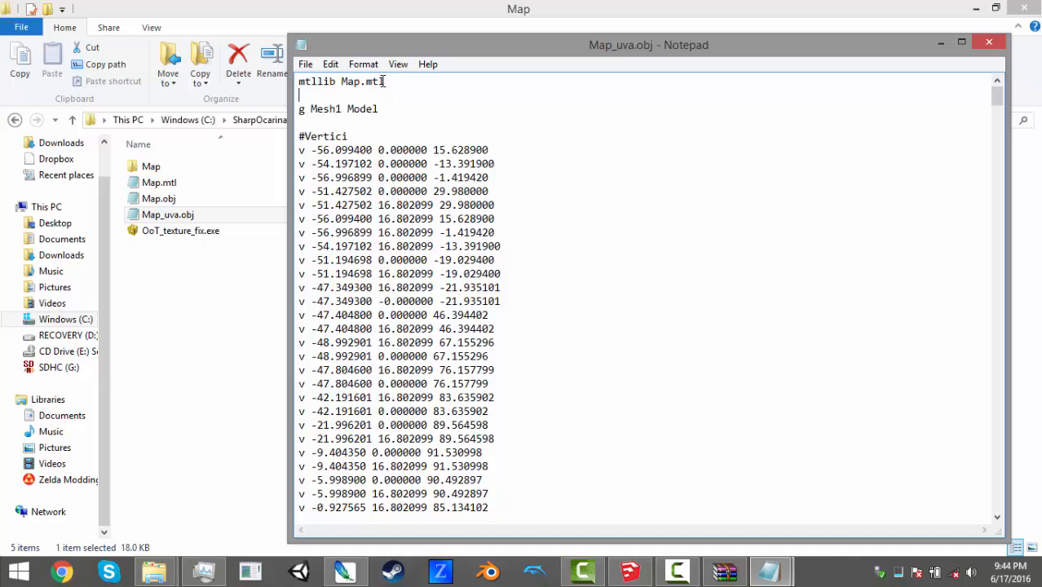
{"action": "left_click", "coordinate": [299, 109]}
{"action": "left_click", "coordinate": [392, 86]}
{"action": "left_click", "coordinate": [305, 64]}
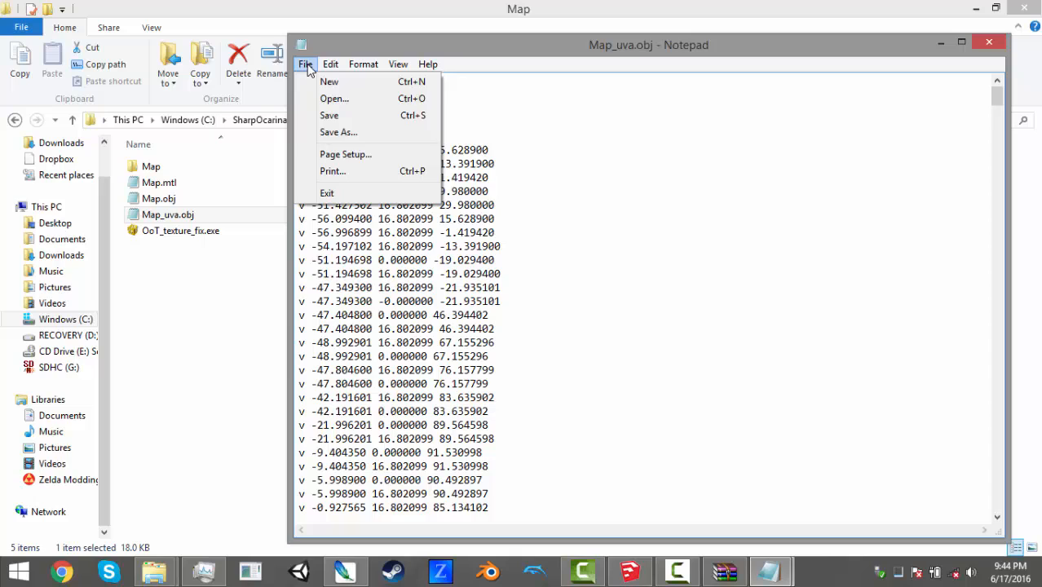
{"action": "left_click", "coordinate": [341, 115]}
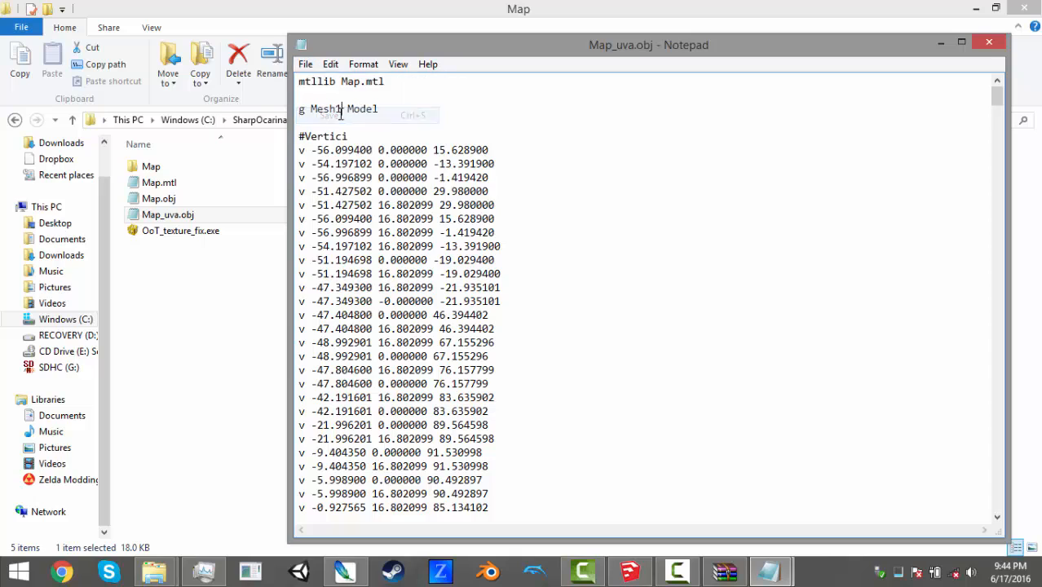
Close the saved Map_uva.obj file and the ReadMe.txt file that is also open in Notepad
{"action": "left_click", "coordinate": [990, 47]}
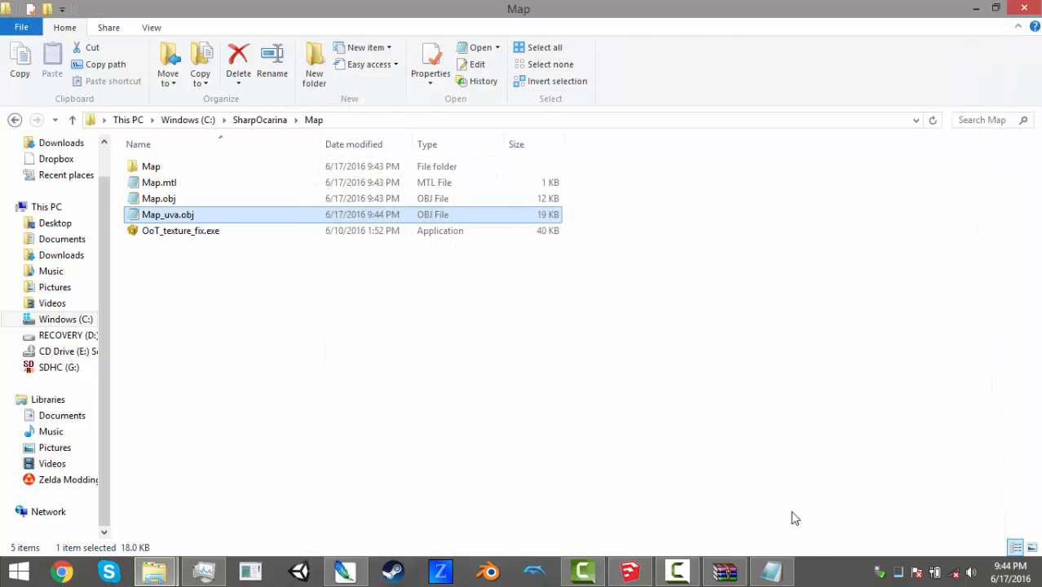
{"action": "left_click", "coordinate": [778, 573]}
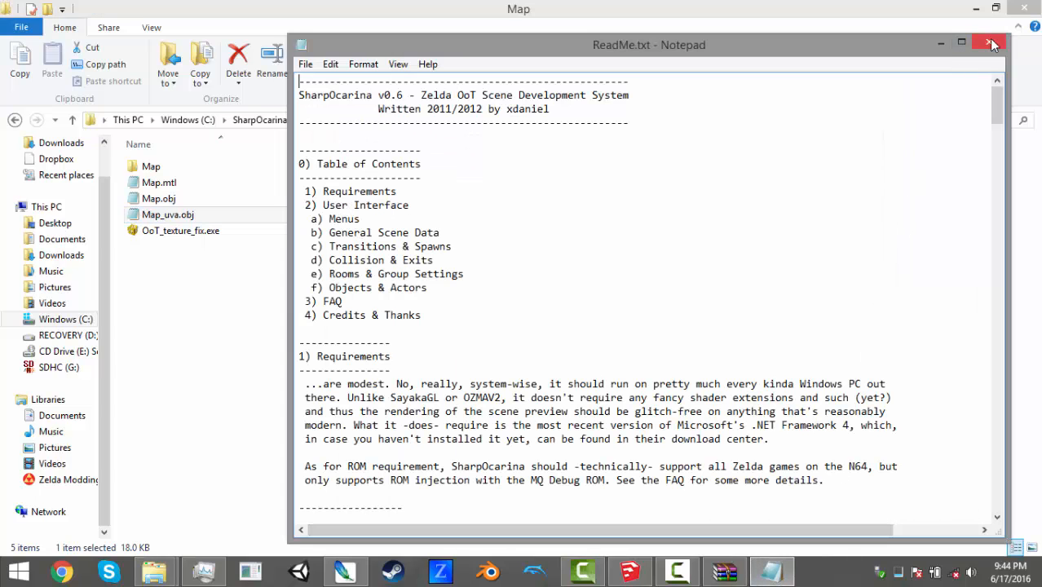
{"action": "left_click", "coordinate": [989, 42]}
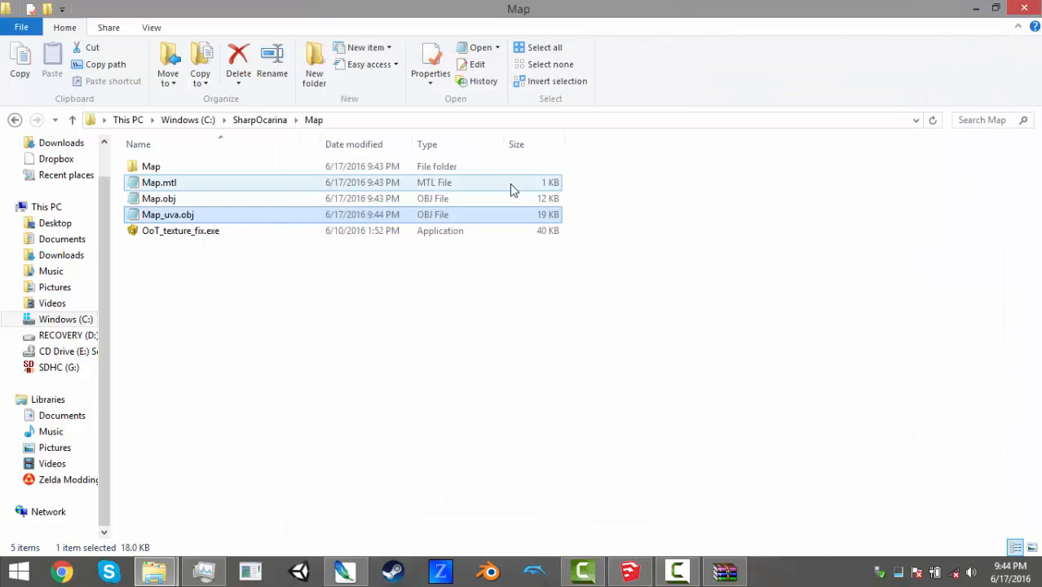
Launch MapDev.exe from the SharpOcarina folder and create a new scene
{"action": "left_click", "coordinate": [261, 121]}
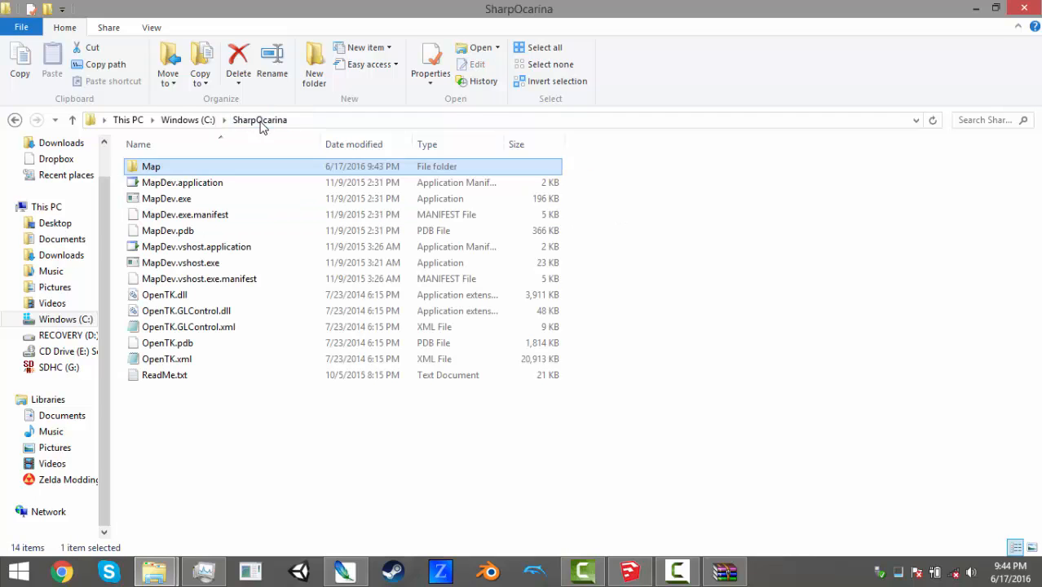
{"action": "double_click", "coordinate": [233, 205]}
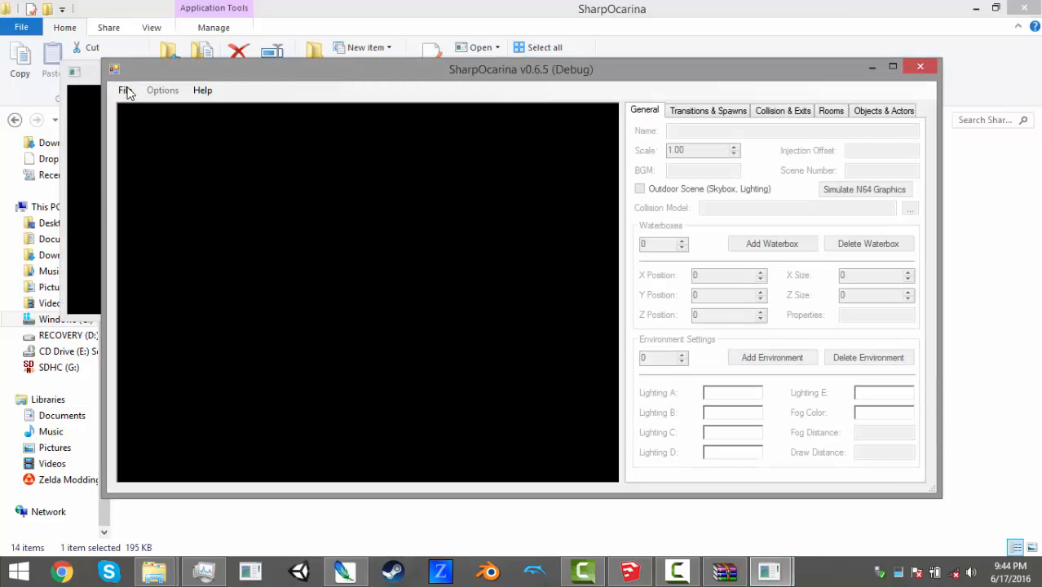
{"action": "left_click", "coordinate": [125, 90]}
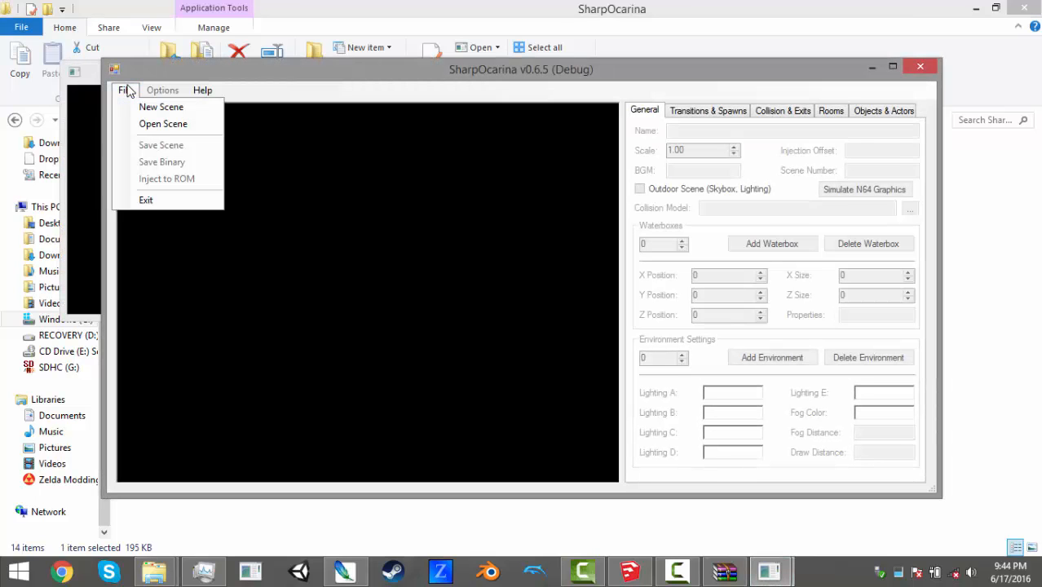
{"action": "left_click", "coordinate": [144, 108]}
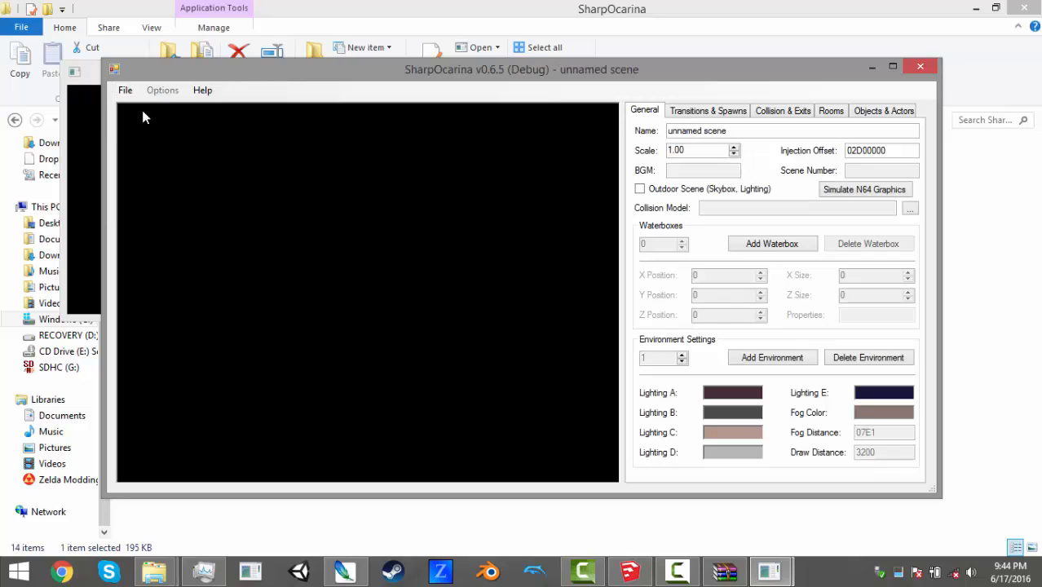
Mark the scene as an outdoor scene and load Map_uva.obj from the Map folder as its collision model
{"action": "left_click", "coordinate": [640, 190]}
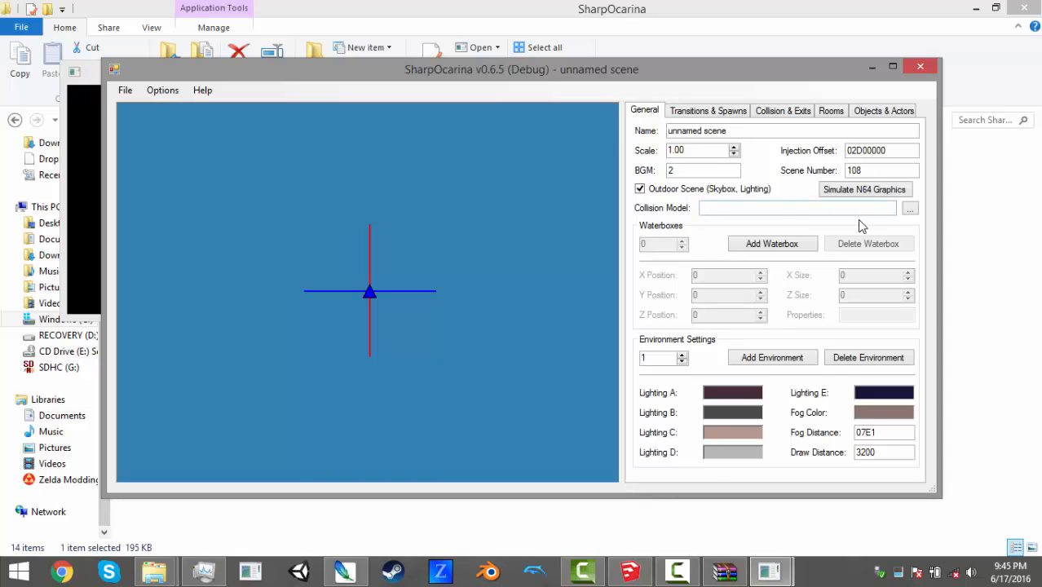
{"action": "left_click", "coordinate": [910, 209]}
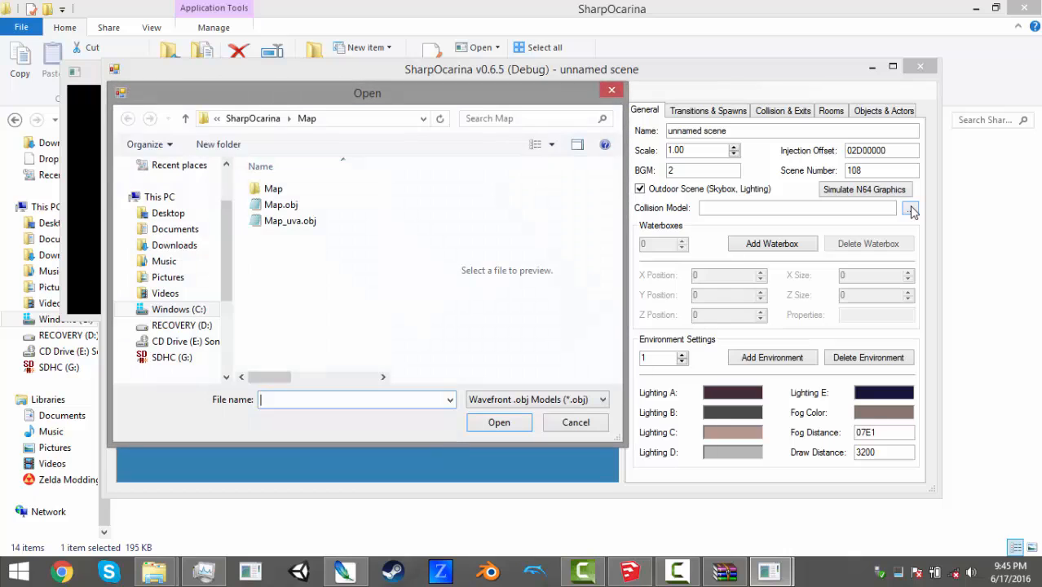
{"action": "left_click", "coordinate": [291, 221]}
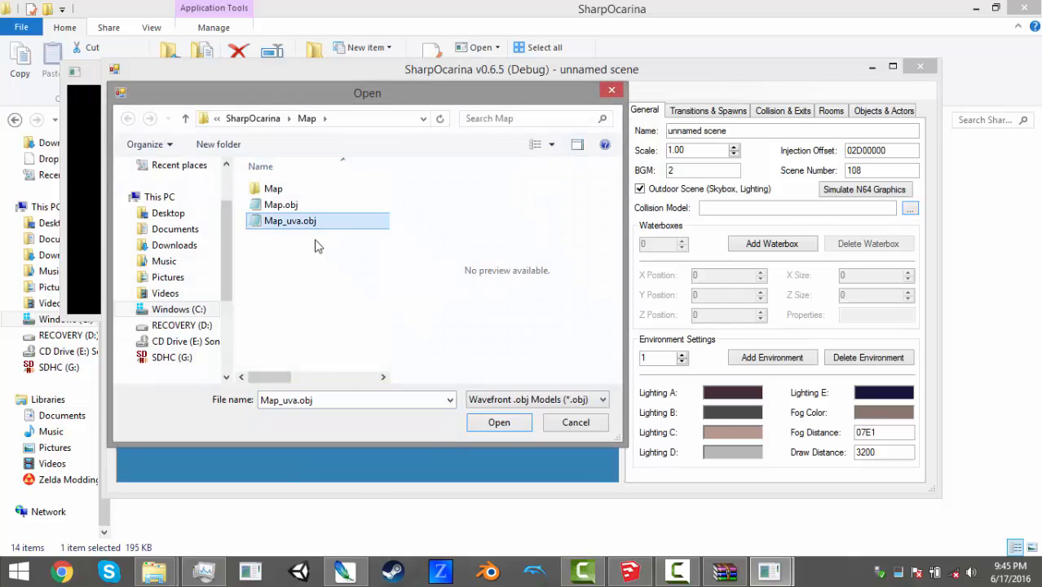
{"action": "left_click", "coordinate": [489, 425]}
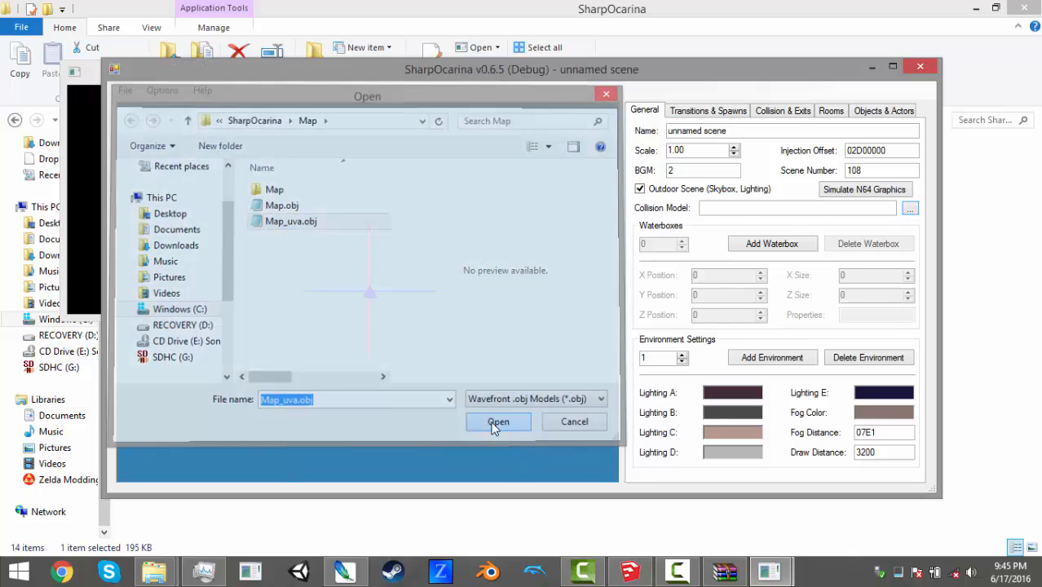
Add a room to the scene using the Map_uva.obj model
{"action": "left_click", "coordinate": [830, 111]}
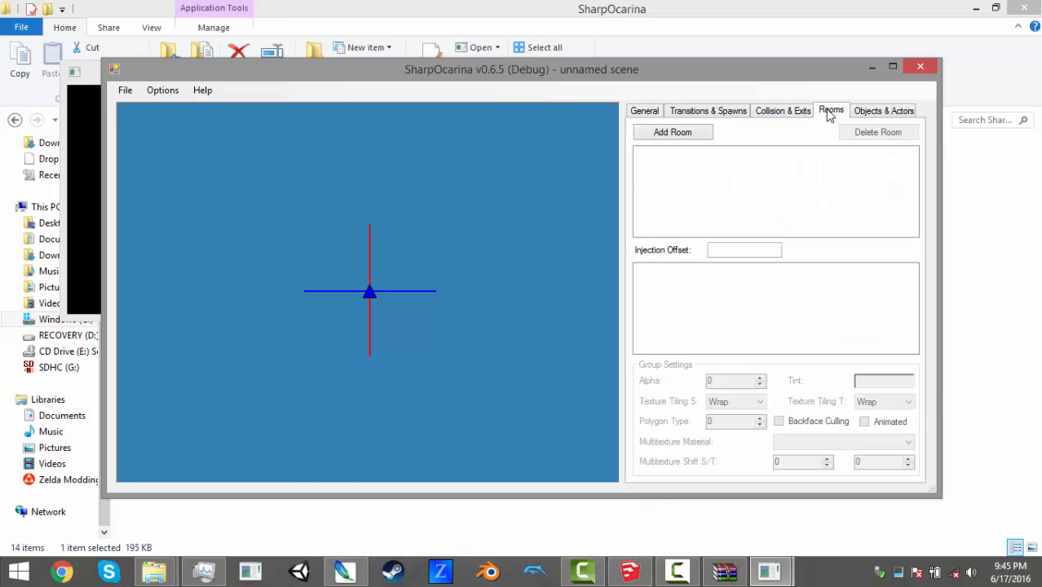
{"action": "left_click", "coordinate": [689, 133]}
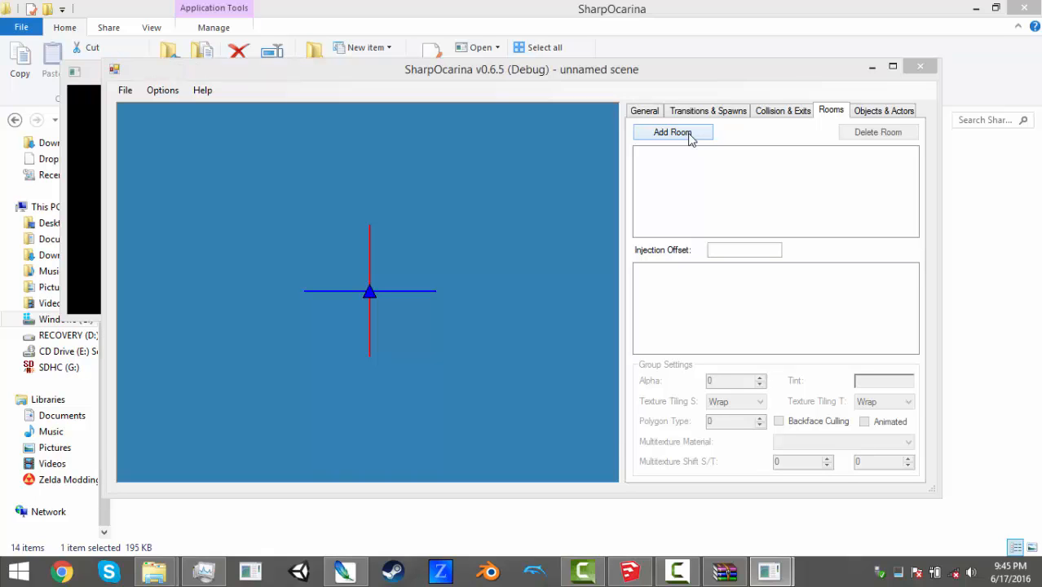
{"action": "left_click", "coordinate": [295, 222]}
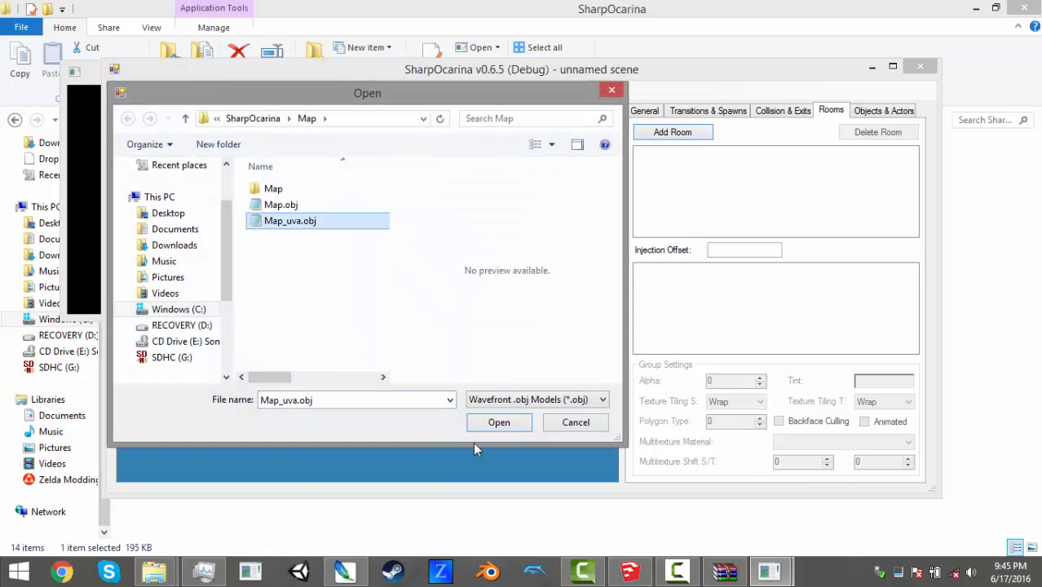
{"action": "left_click", "coordinate": [498, 422]}
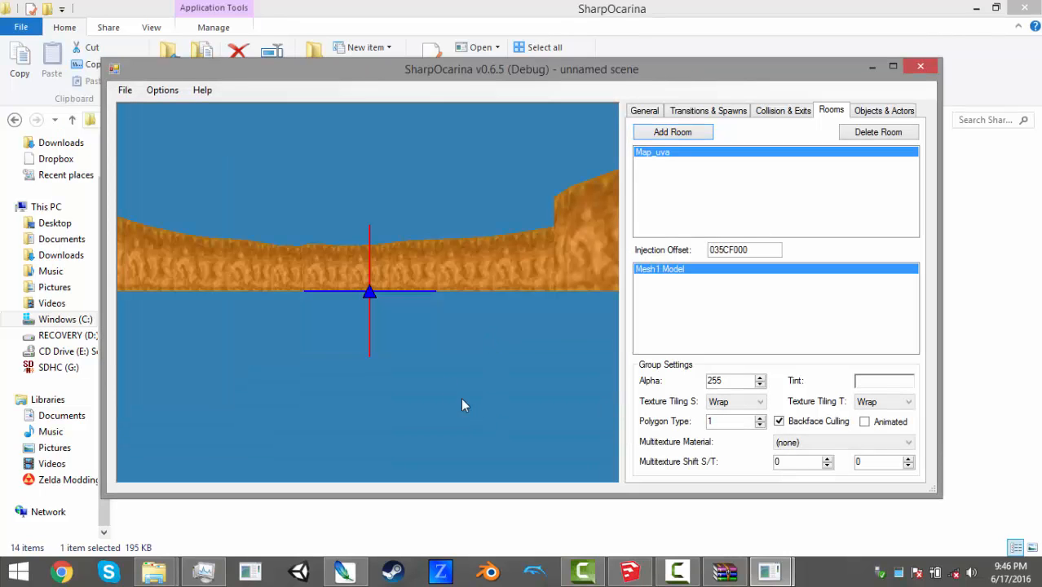
Examine the imported map's ground and cliff walls from several distances and angles in the scene preview
{"action": "key", "text": "s"}
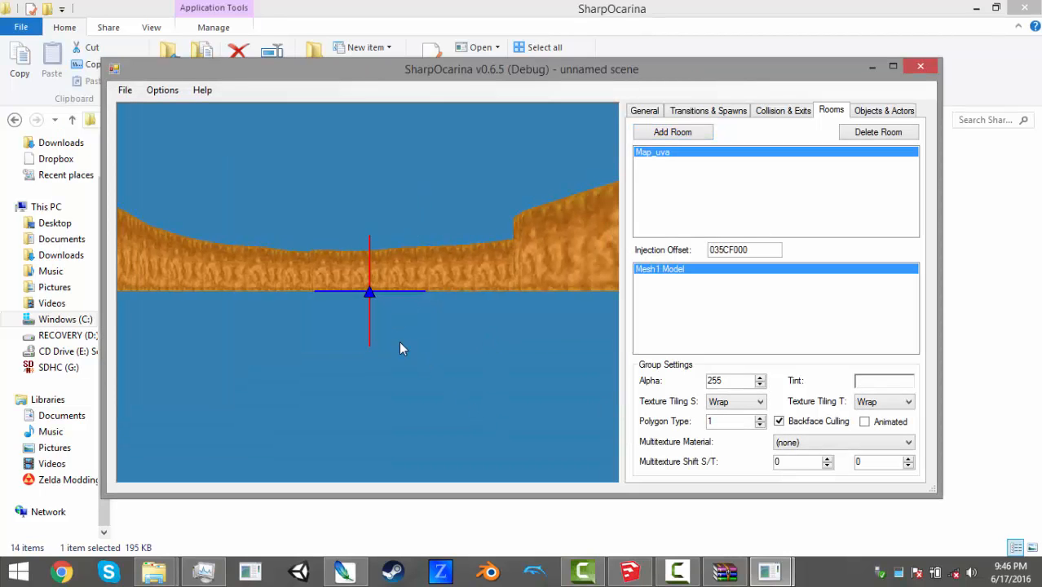
{"action": "key", "text": "w"}
{"action": "left_click_drag", "start_coordinate": [398, 341], "coordinate": [451, 417]}
{"action": "key", "text": "s"}
{"action": "key", "text": "s"}
{"action": "key", "text": "w"}
{"action": "key", "text": "s"}
{"action": "key", "text": "w"}
{"action": "key", "text": "s"}
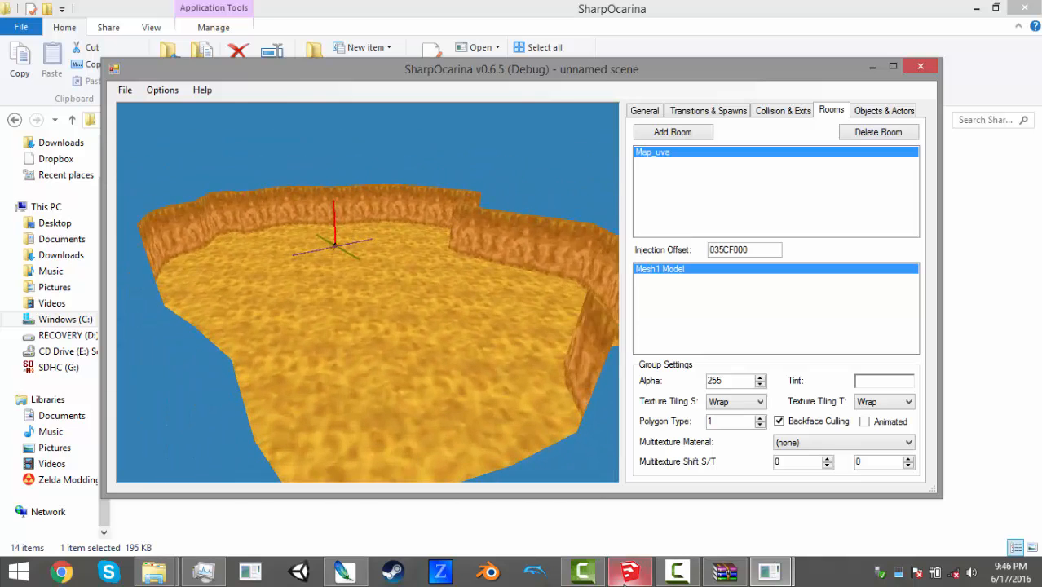
Switch to SketchUp to compare the original model's textures with the map, and return to the SharpOcarina preview
{"action": "left_click", "coordinate": [628, 572]}
{"action": "middle_click_drag", "start_coordinate": [371, 367], "coordinate": [721, 338]}
{"action": "left_click", "coordinate": [629, 571]}
{"action": "left_click", "coordinate": [628, 571]}
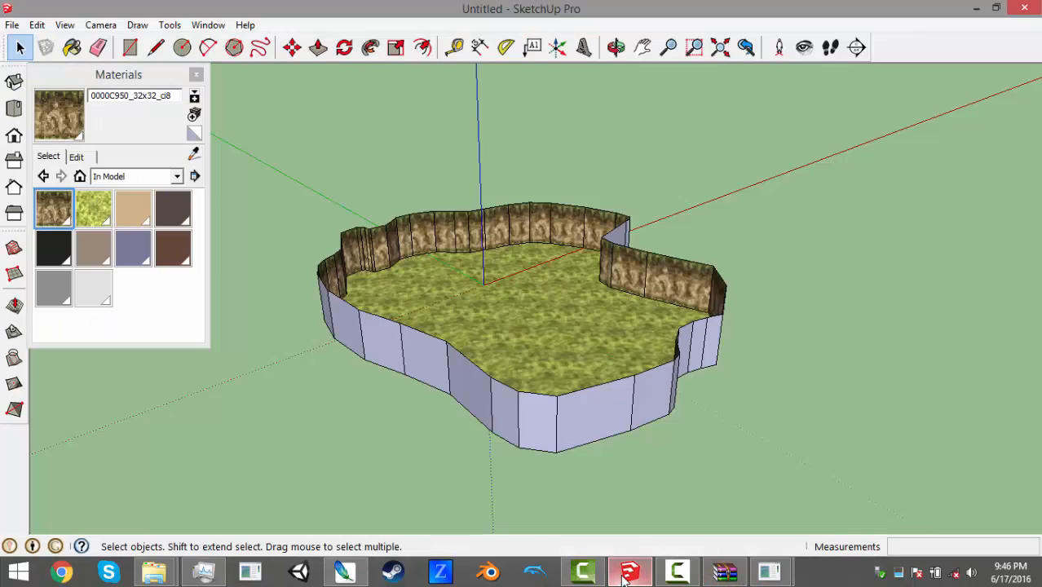
{"action": "left_click", "coordinate": [629, 572]}
{"action": "mouse_move", "coordinate": [444, 275]}
{"action": "left_mouse_down"}
{"action": "mouse_move", "coordinate": [427, 296]}
{"action": "mouse_move", "coordinate": [436, 276]}
{"action": "left_mouse_up"}
{"action": "key", "text": "w"}
{"action": "key", "text": "s"}
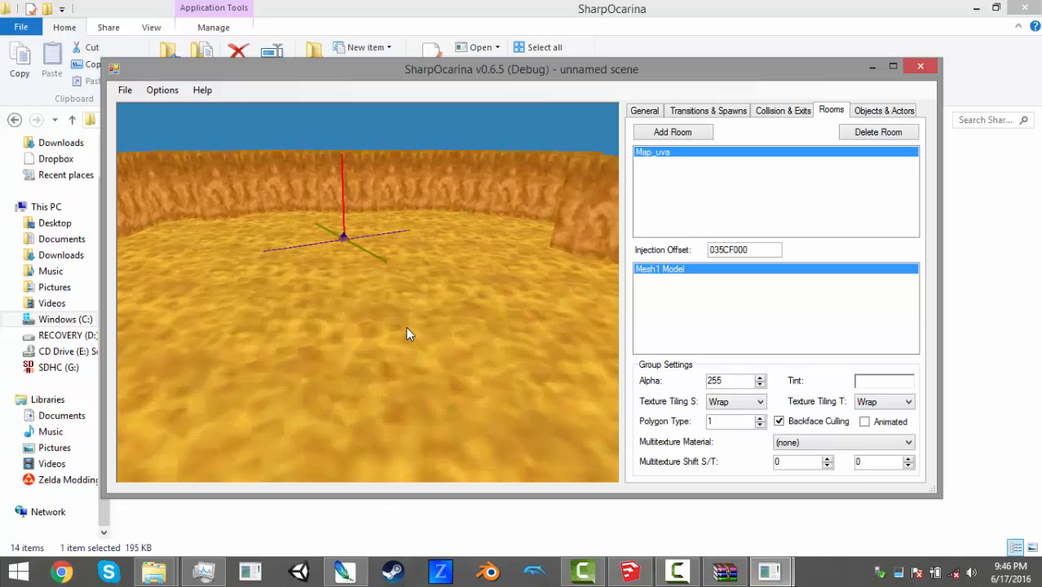
Preview the map with simulated N64 graphics and return to the scene's general settings
{"action": "left_click", "coordinate": [644, 109]}
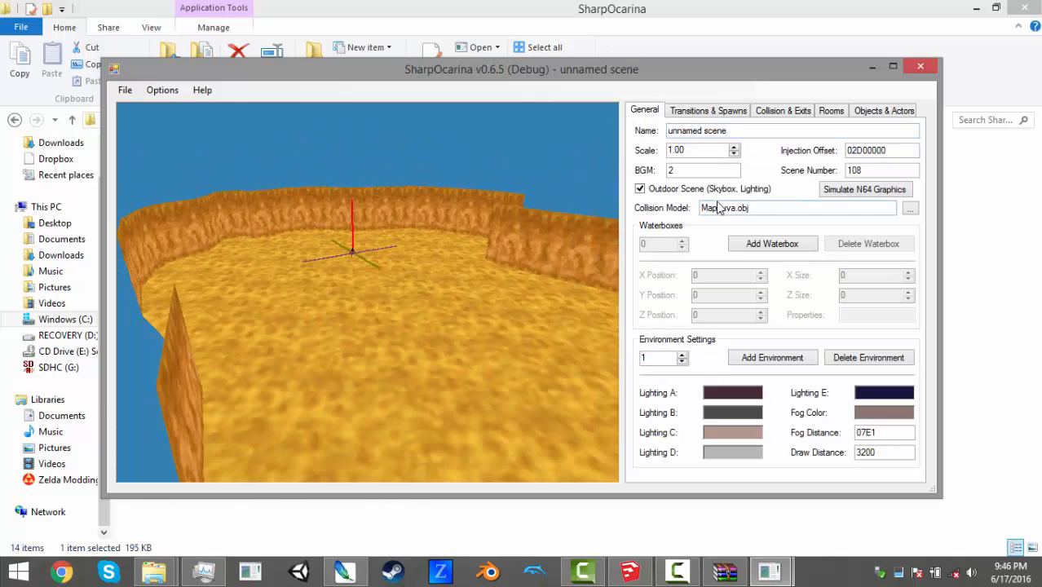
{"action": "left_click", "coordinate": [843, 192]}
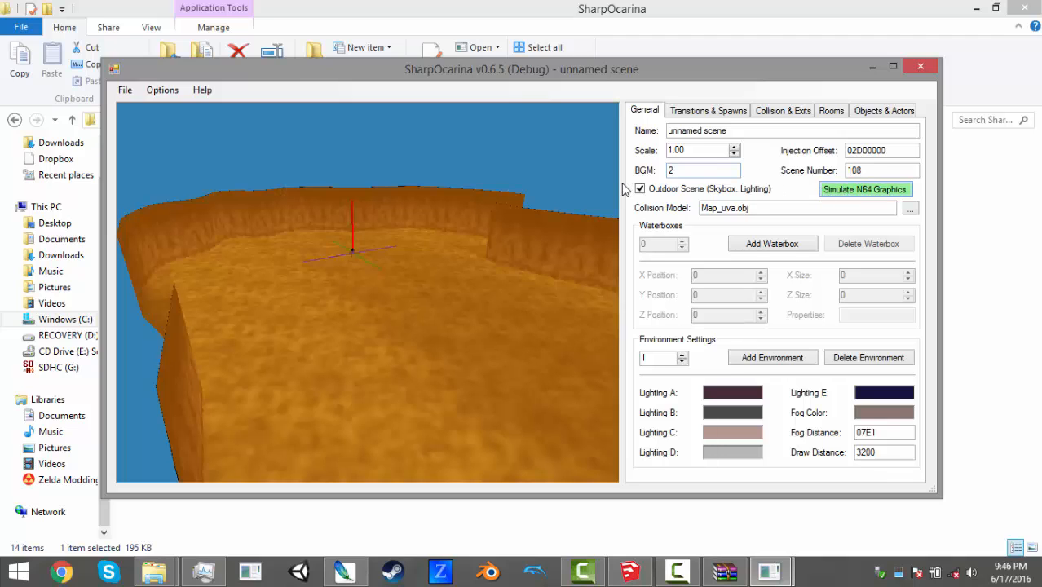
{"action": "left_click_drag", "start_coordinate": [404, 210], "coordinate": [464, 254]}
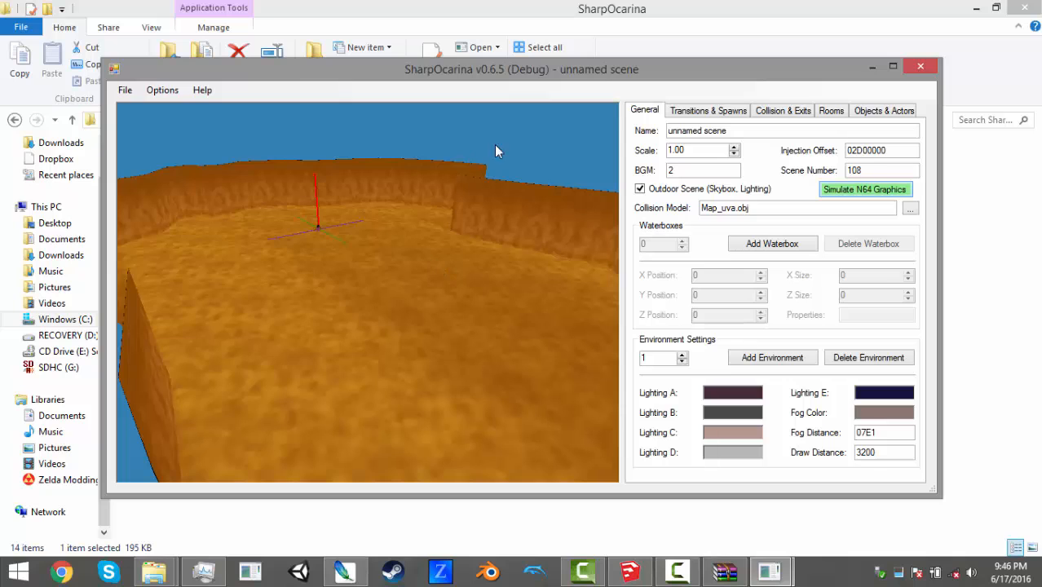
{"action": "left_click", "coordinate": [785, 113]}
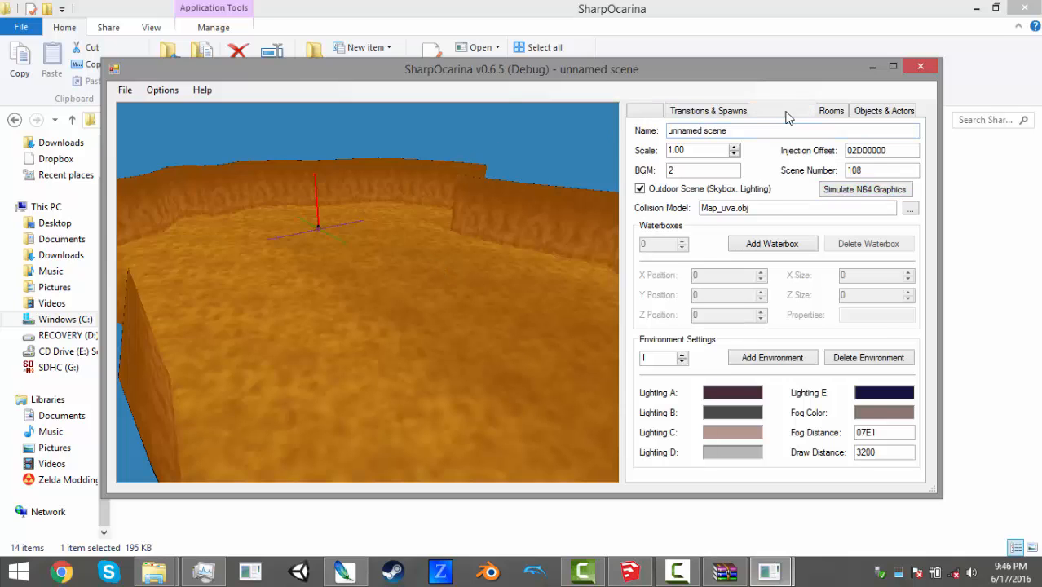
{"action": "left_click", "coordinate": [636, 112]}
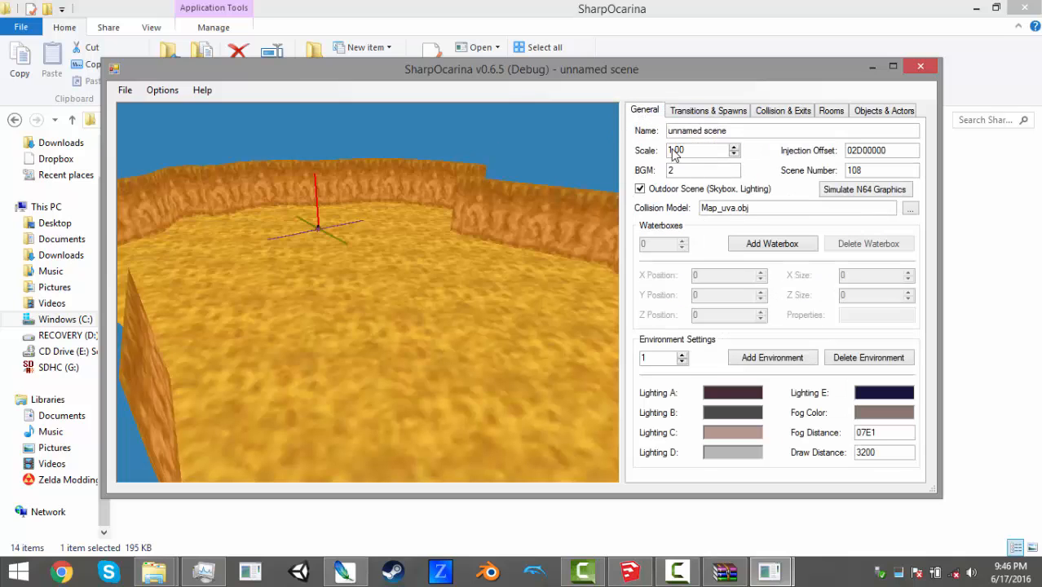
Review the scene's collision model and the multitexture material choices for the Mesh1 Model group
{"action": "left_click", "coordinate": [760, 211]}
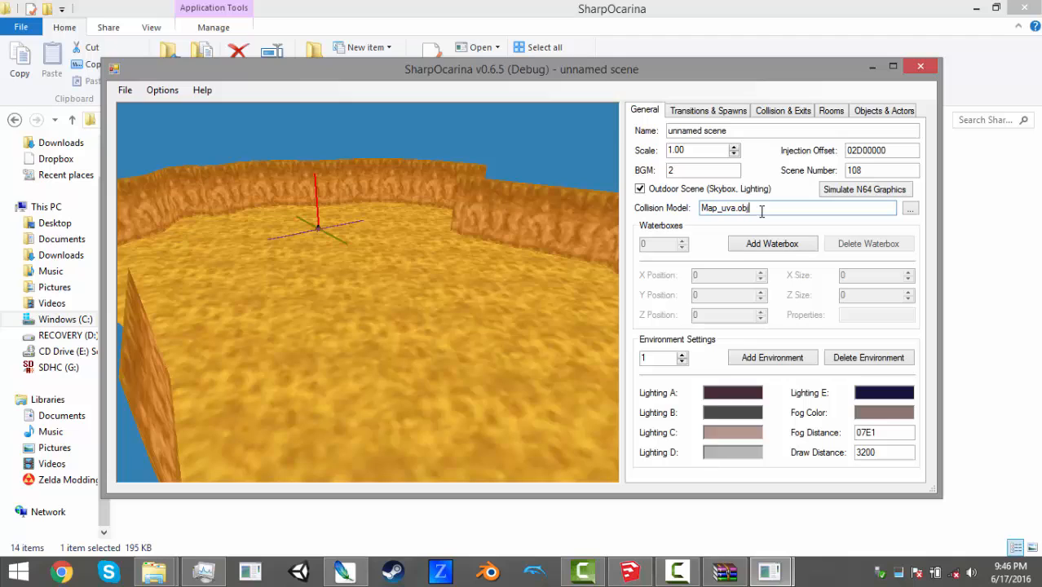
{"action": "left_click", "coordinate": [829, 111]}
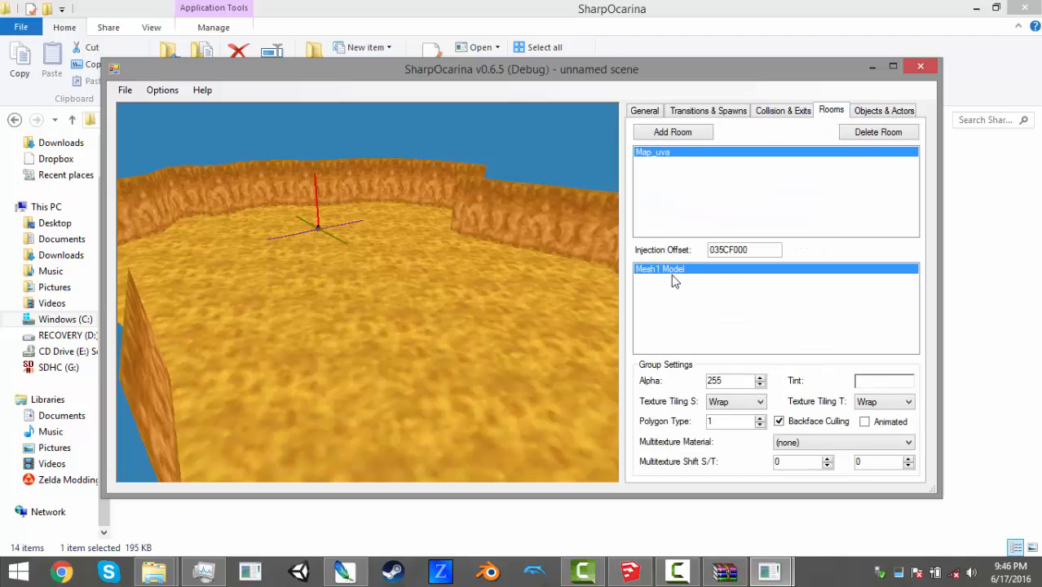
{"action": "left_click", "coordinate": [792, 442]}
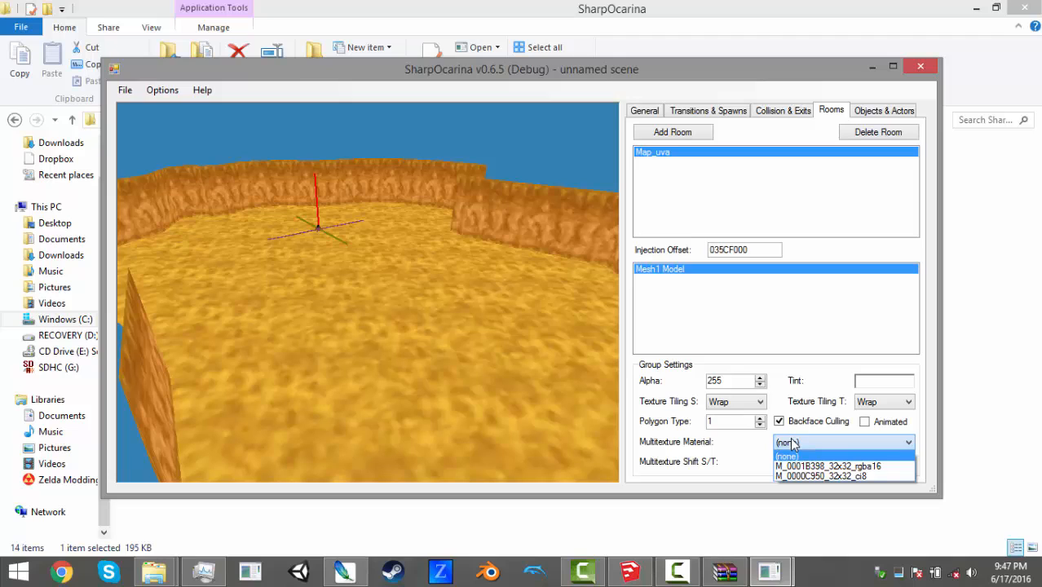
{"action": "left_click", "coordinate": [792, 442]}
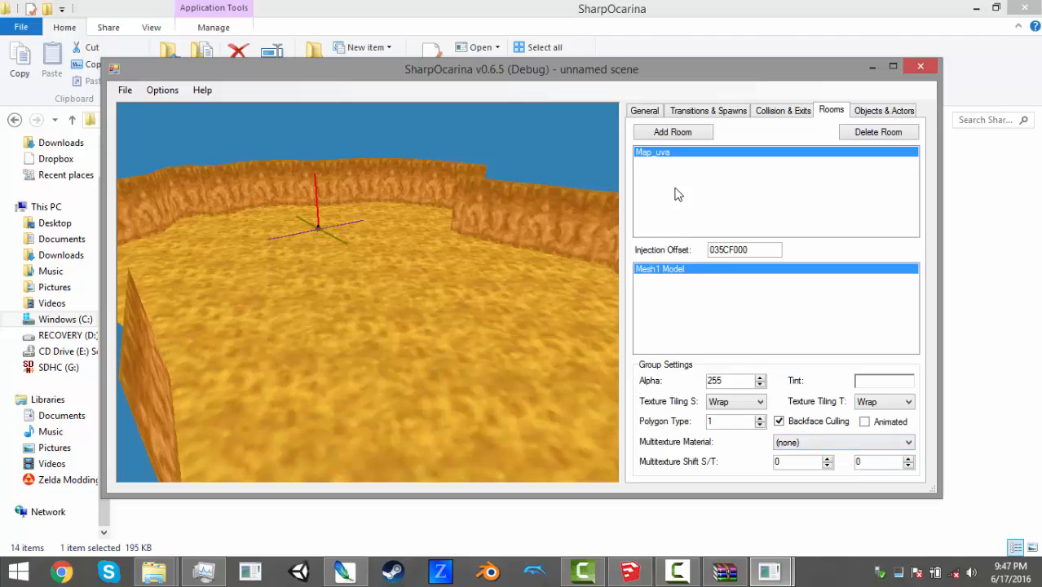
{"action": "left_click", "coordinate": [651, 111]}
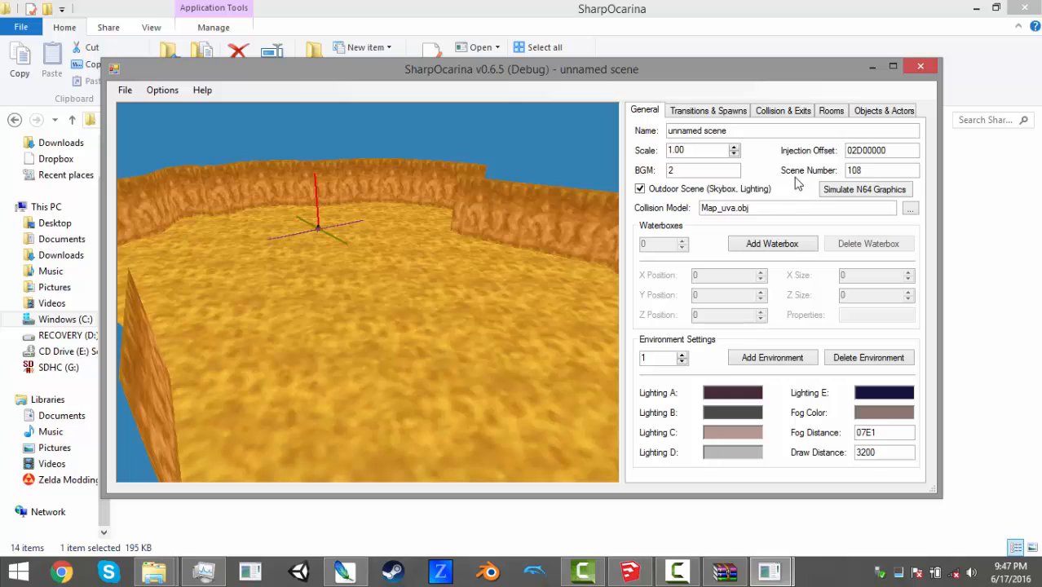
Start injecting the scene into a ROM and browse to the SharpOcarina folder for the target file
{"action": "left_click", "coordinate": [125, 90]}
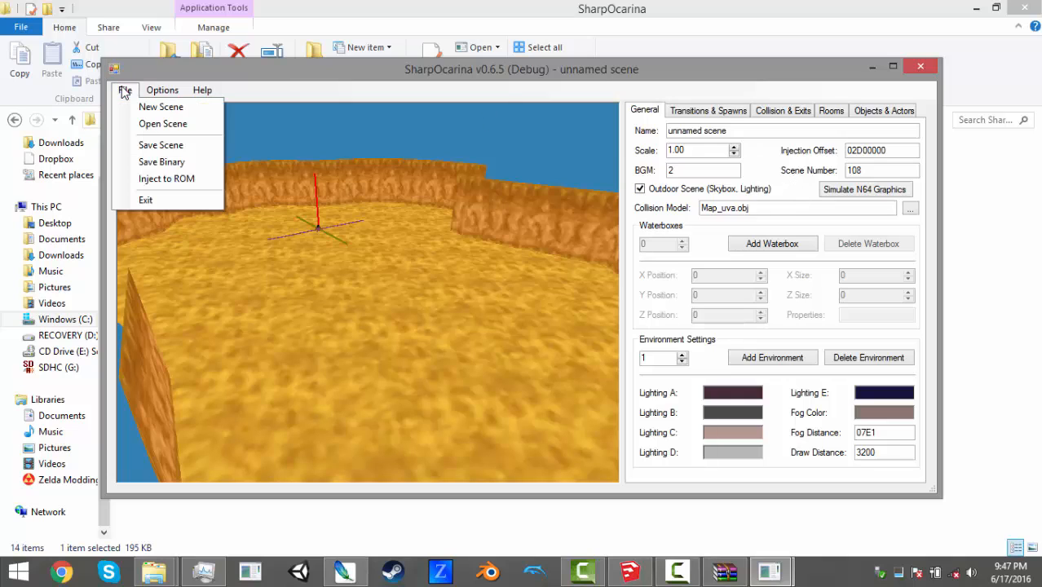
{"action": "left_click", "coordinate": [162, 181]}
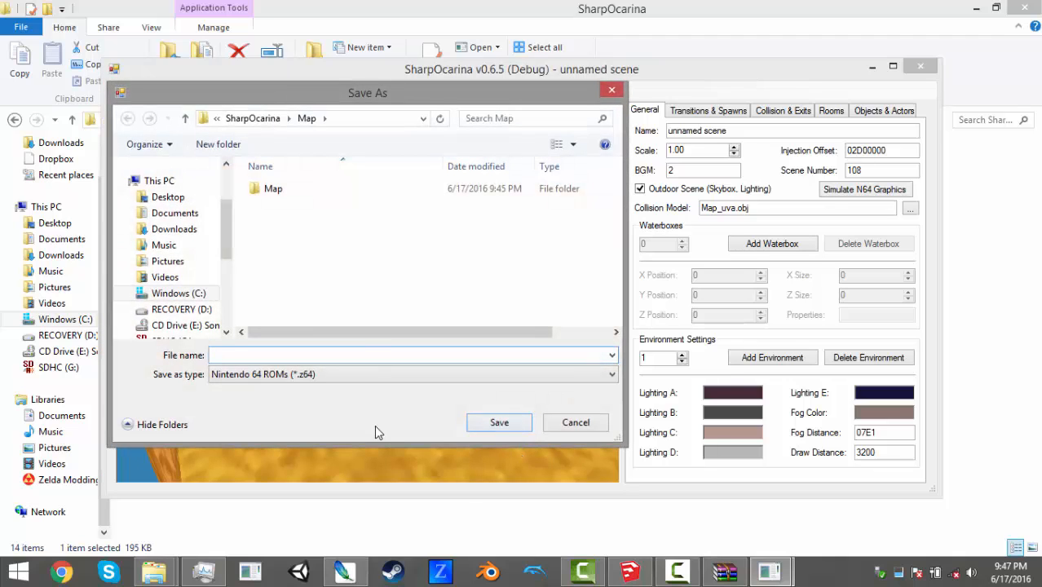
{"action": "left_click", "coordinate": [252, 118]}
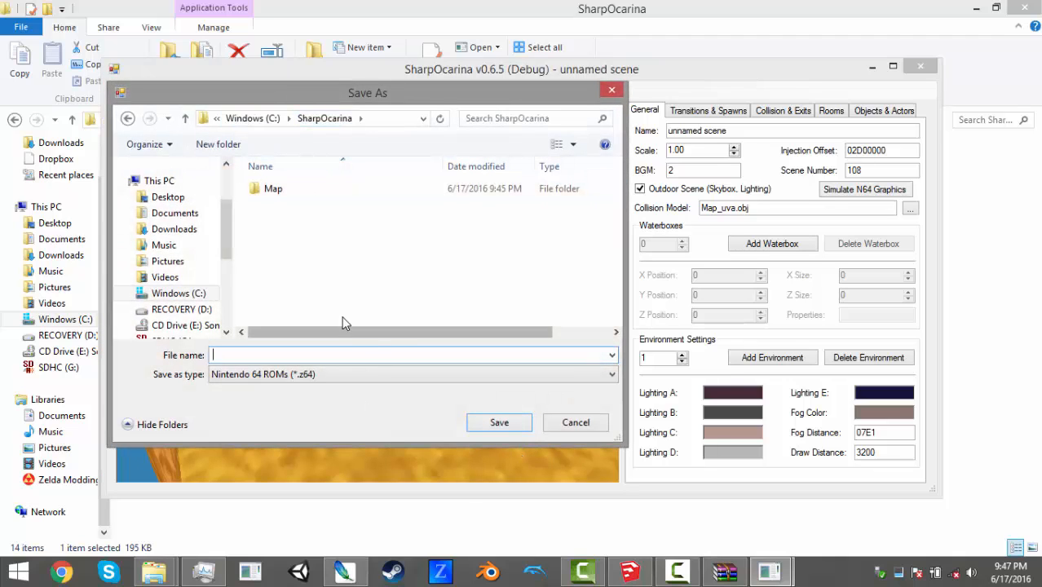
Copy zelootma.z64 from the Zelda Modding library into the SharpOcarina folder
{"action": "left_click", "coordinate": [365, 520]}
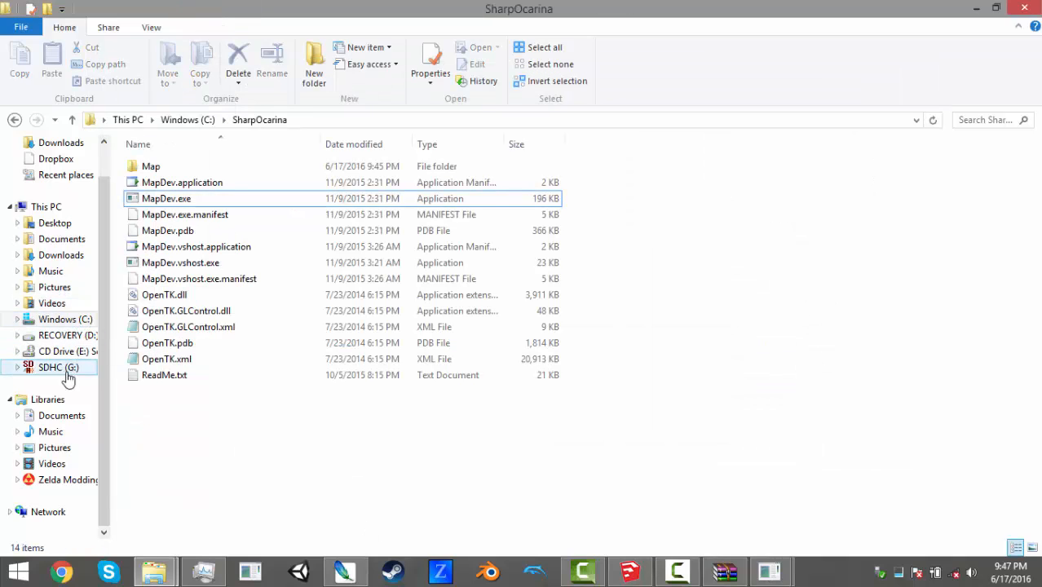
{"action": "left_click", "coordinate": [68, 480]}
{"action": "left_click", "coordinate": [204, 392]}
{"action": "scroll", "coordinate": [204, 392], "scroll_direction": "down", "scroll_amount": 5}
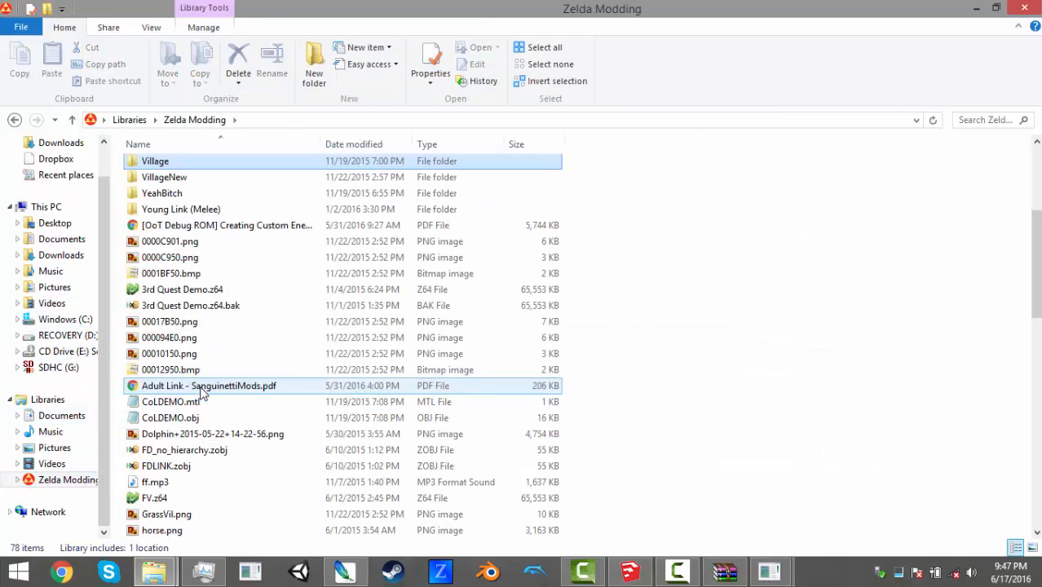
{"action": "scroll", "coordinate": [202, 393], "scroll_direction": "down", "scroll_amount": 15}
{"action": "left_click", "coordinate": [235, 487]}
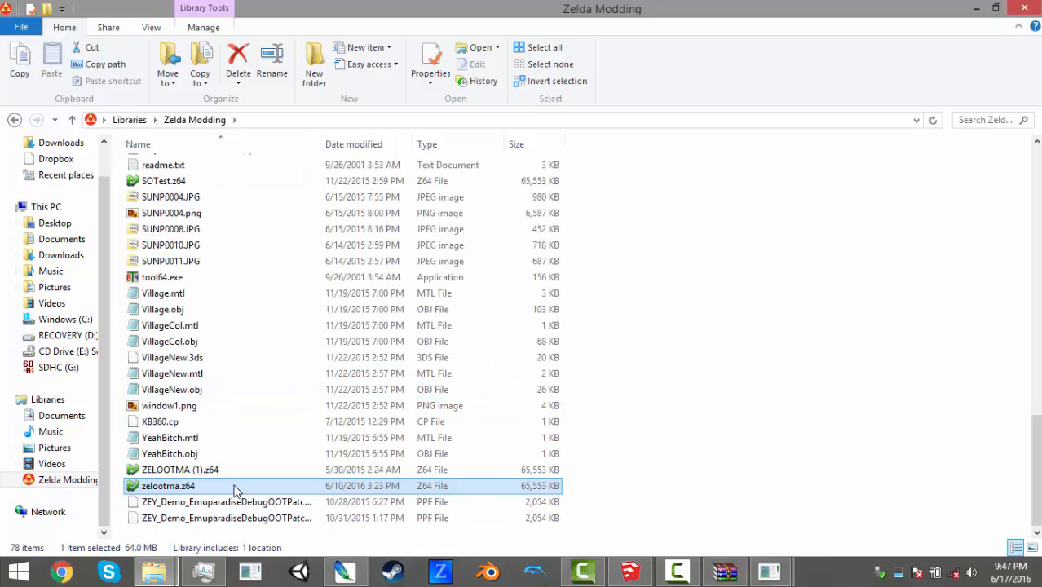
{"action": "key", "text": "ctrl+c"}
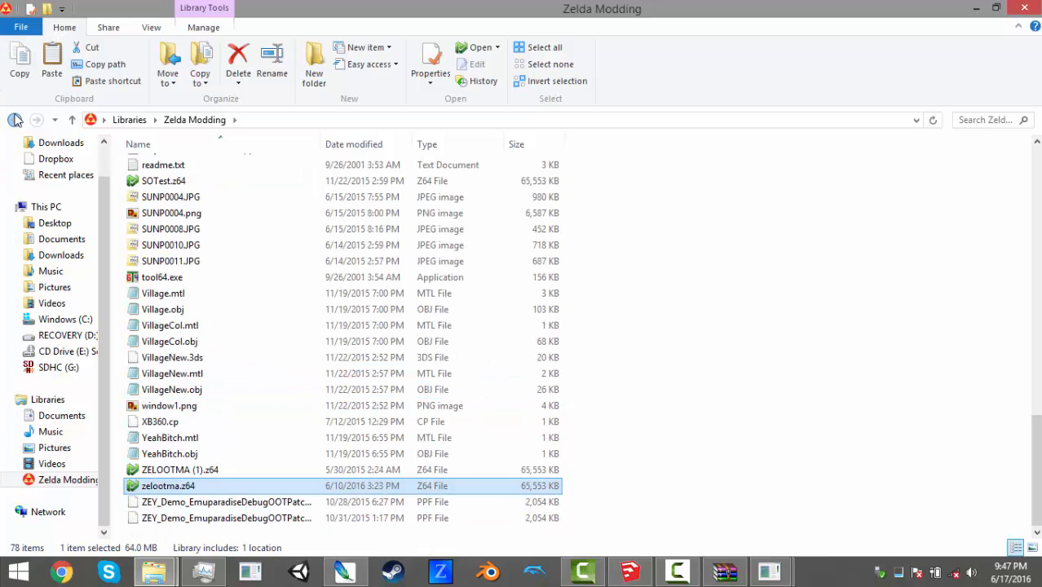
{"action": "left_click", "coordinate": [13, 120]}
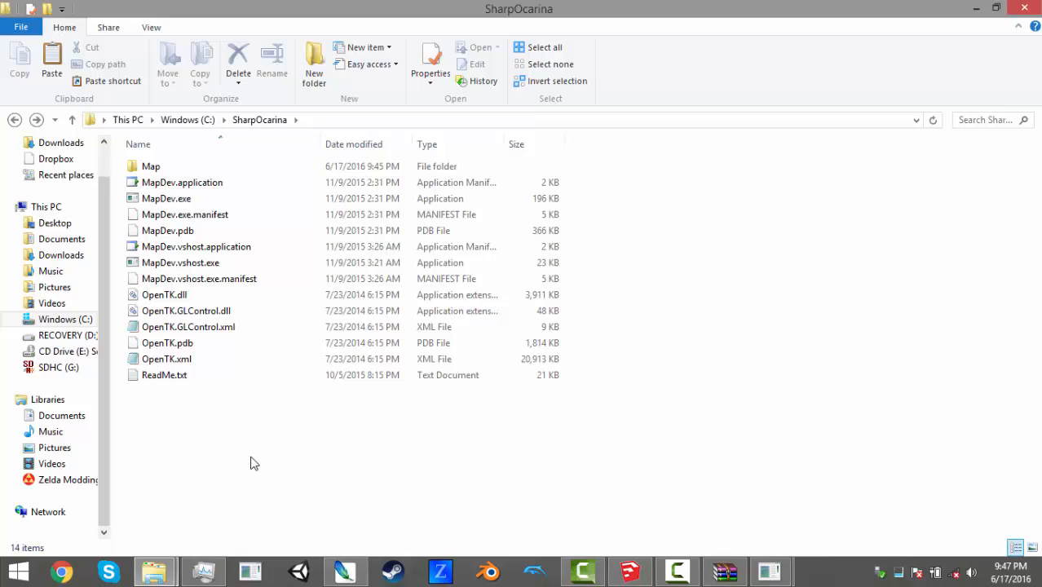
{"action": "key", "text": "ctrl+v"}
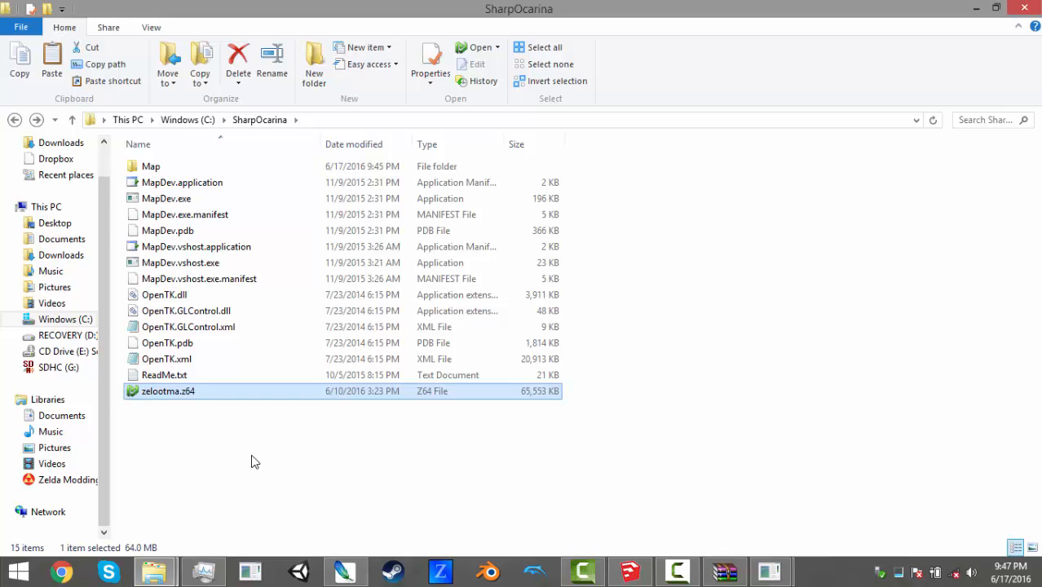
Return to SharpOcarina and inject the scene into zelootma.z64, replacing the existing file
{"action": "mouse_move", "coordinate": [770, 573]}
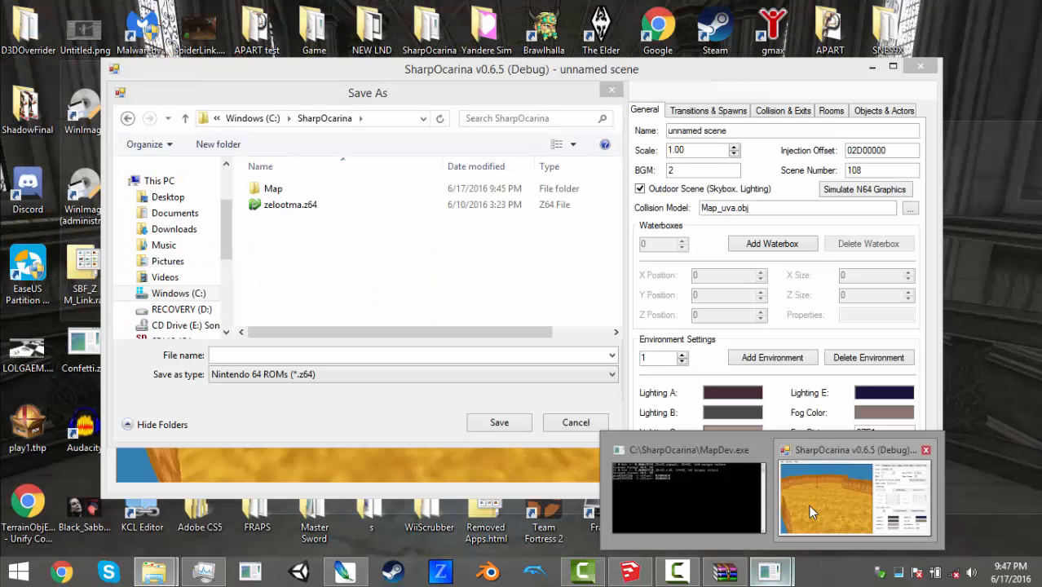
{"action": "left_click", "coordinate": [808, 504]}
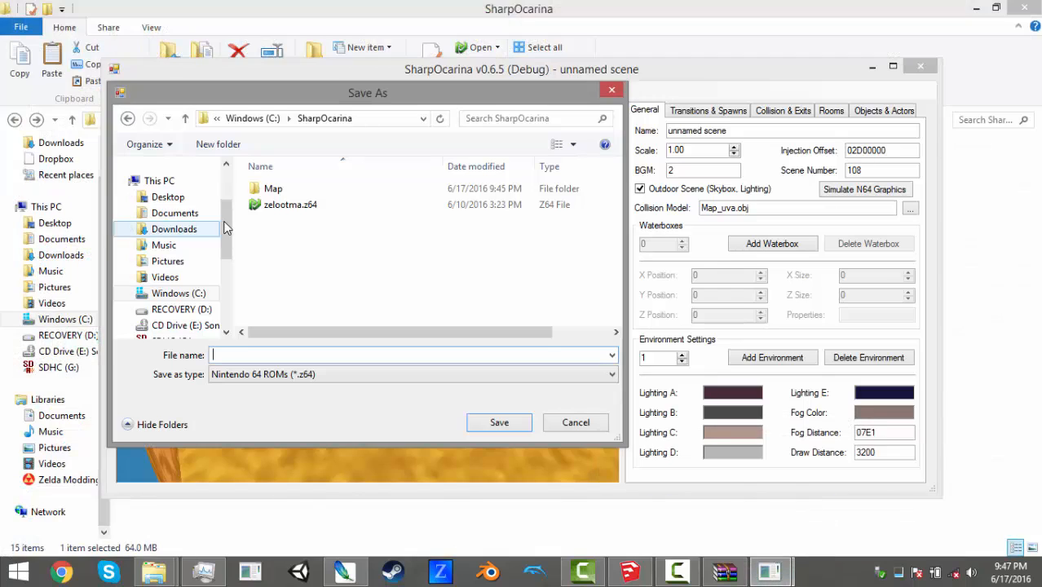
{"action": "left_click", "coordinate": [344, 213]}
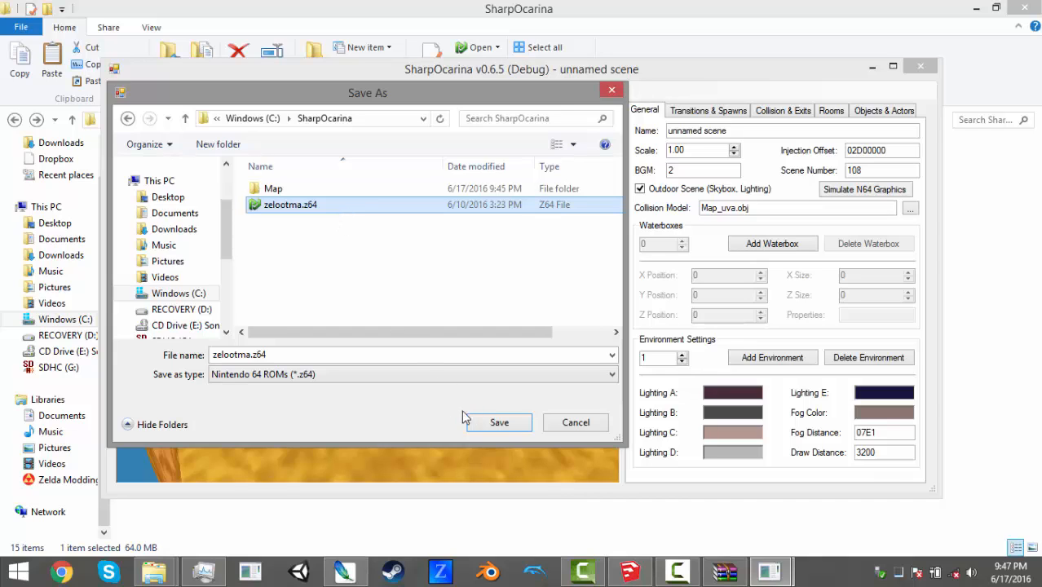
{"action": "left_click", "coordinate": [499, 422]}
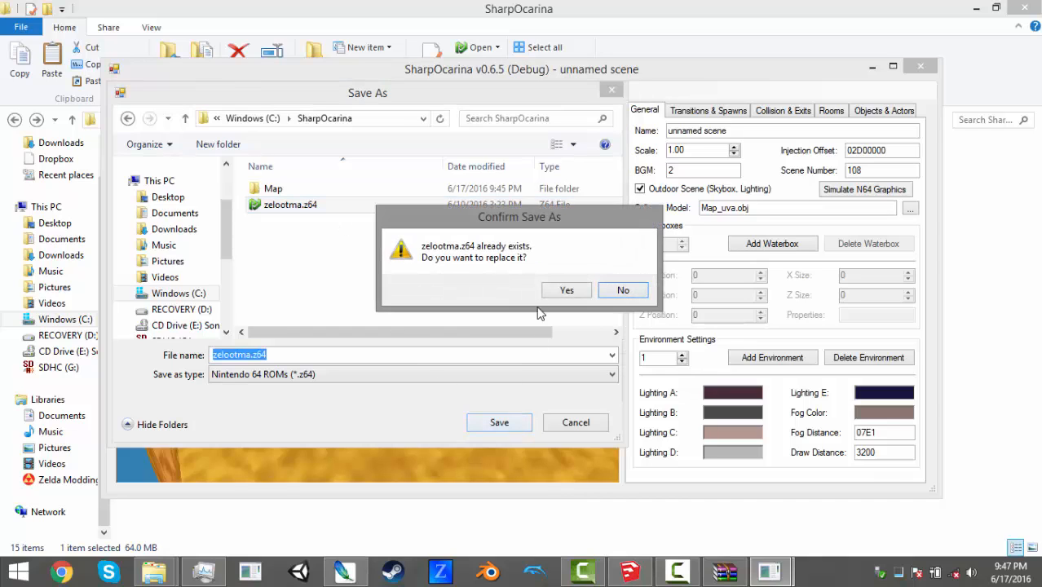
{"action": "left_click", "coordinate": [560, 292]}
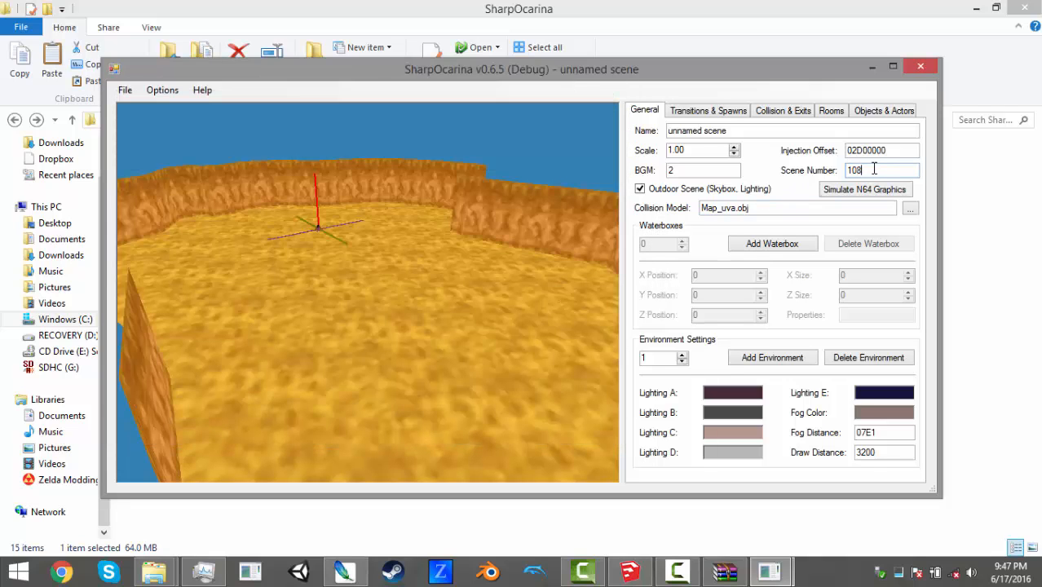
Launch the injected zelootma.z64 from the SharpOcarina folder in the N64 emulator
{"action": "left_click", "coordinate": [965, 226]}
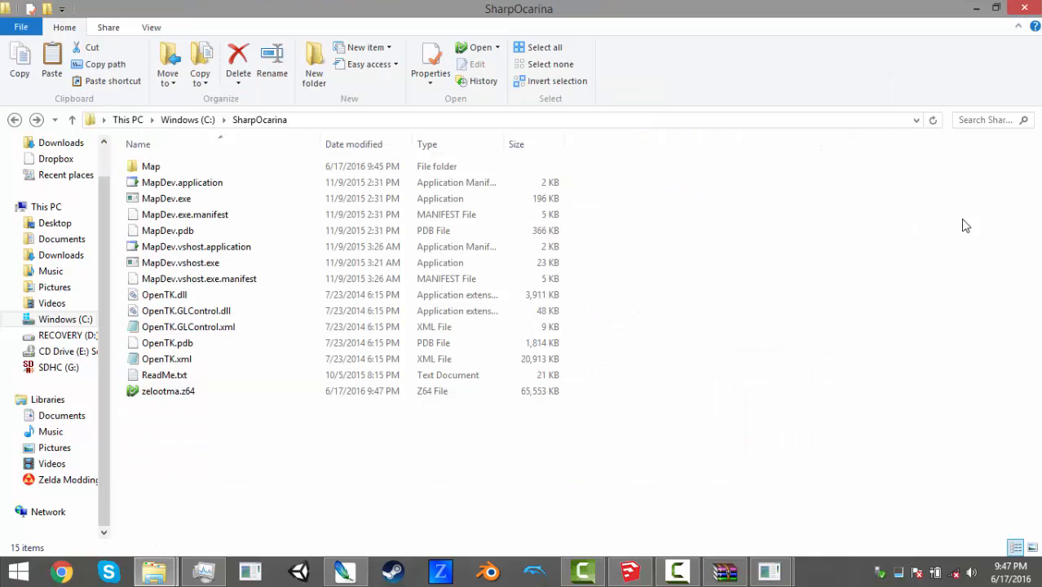
{"action": "left_click", "coordinate": [227, 398]}
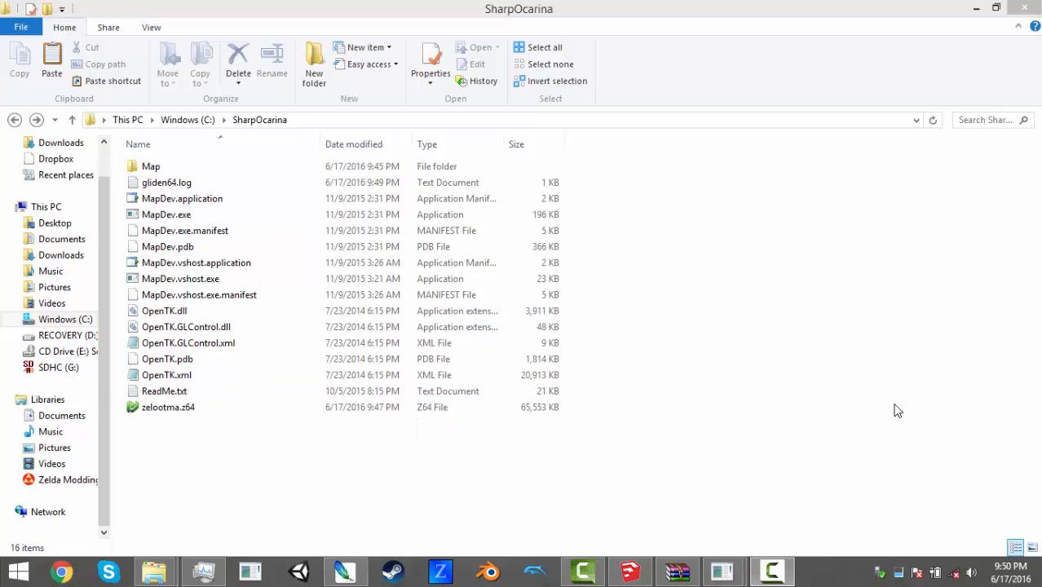
{"action": "left_click", "coordinate": [225, 412]}
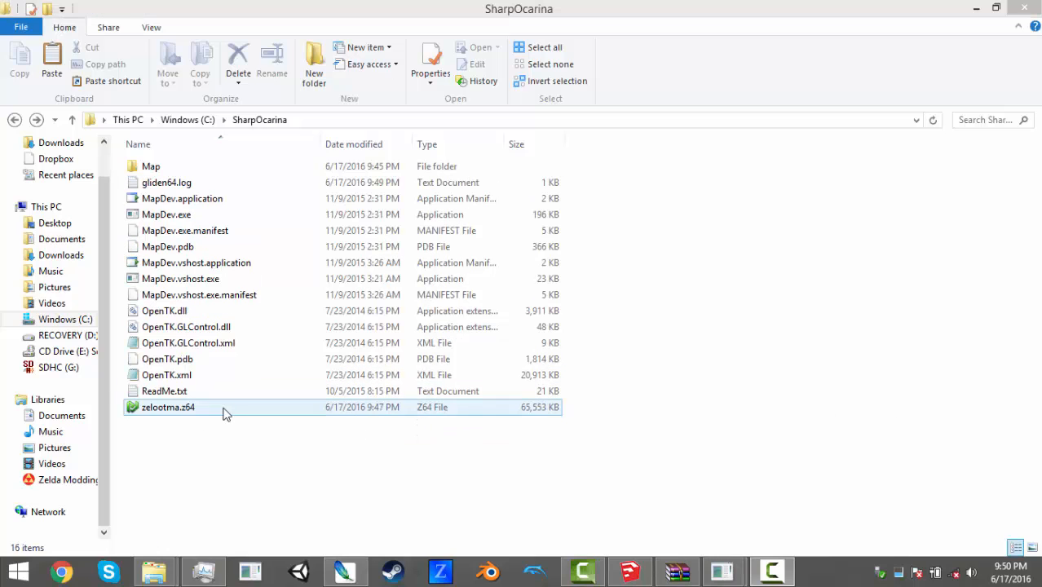
{"action": "double_click", "coordinate": [225, 411]}
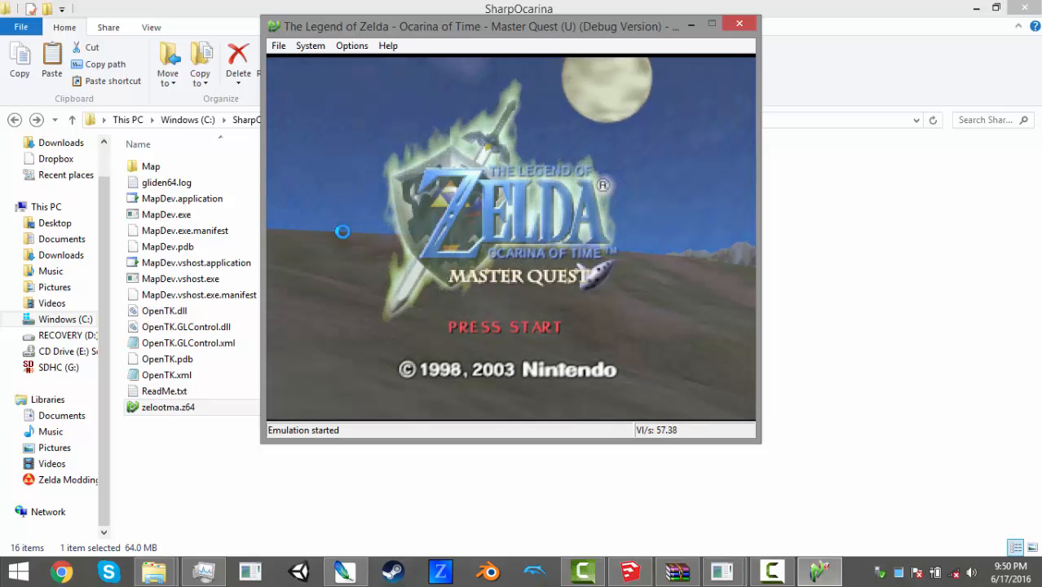
Start the game, open save File 1, and move backward through the Zelda Map Select list past the test-map entries
{"action": "key", "text": "Return"}
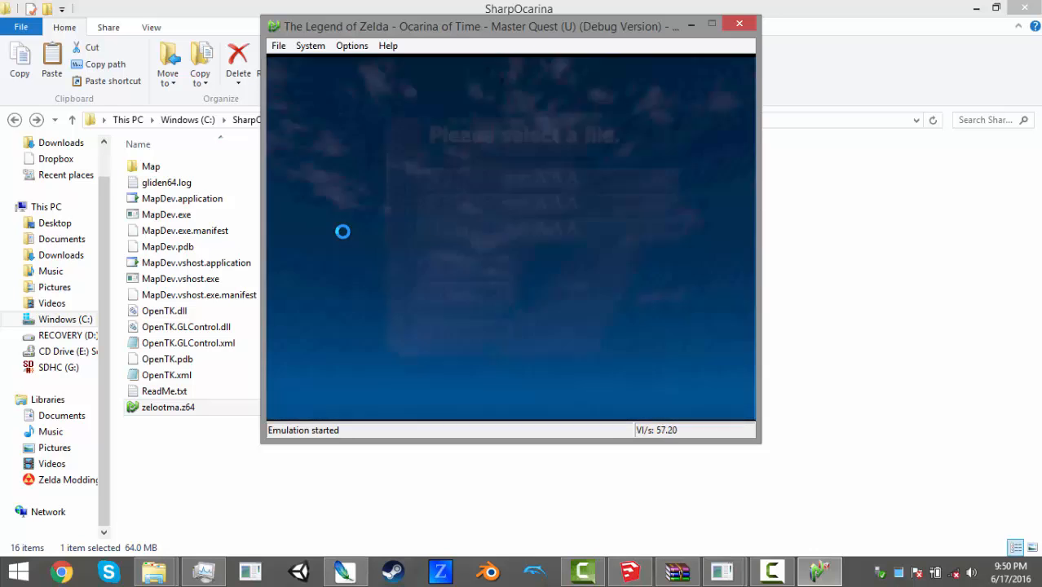
{"action": "key", "text": "Return"}
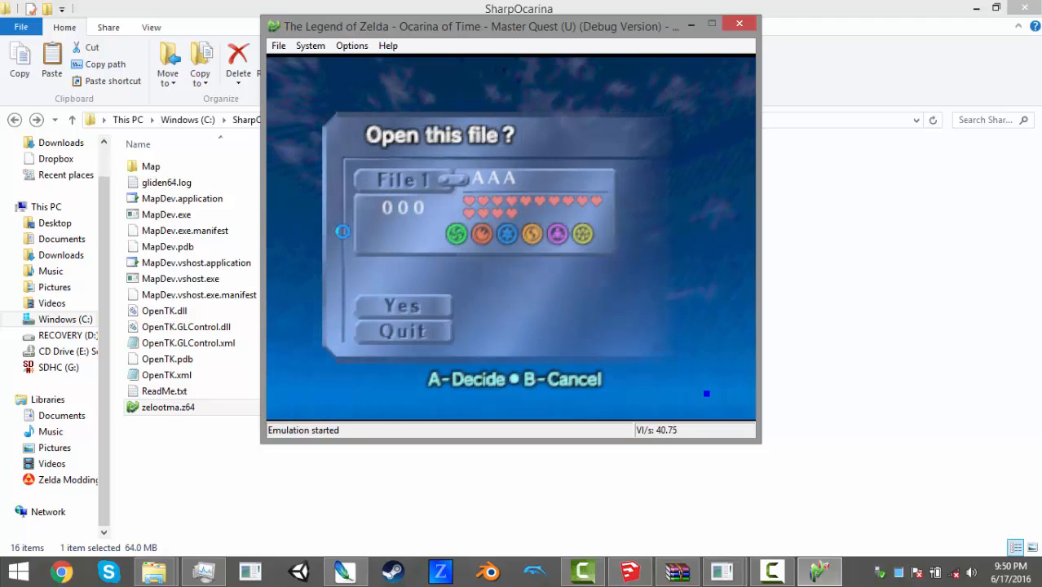
{"action": "key", "text": "Return"}
{"action": "key", "text": "Up"}
{"action": "key", "text": "Up"}
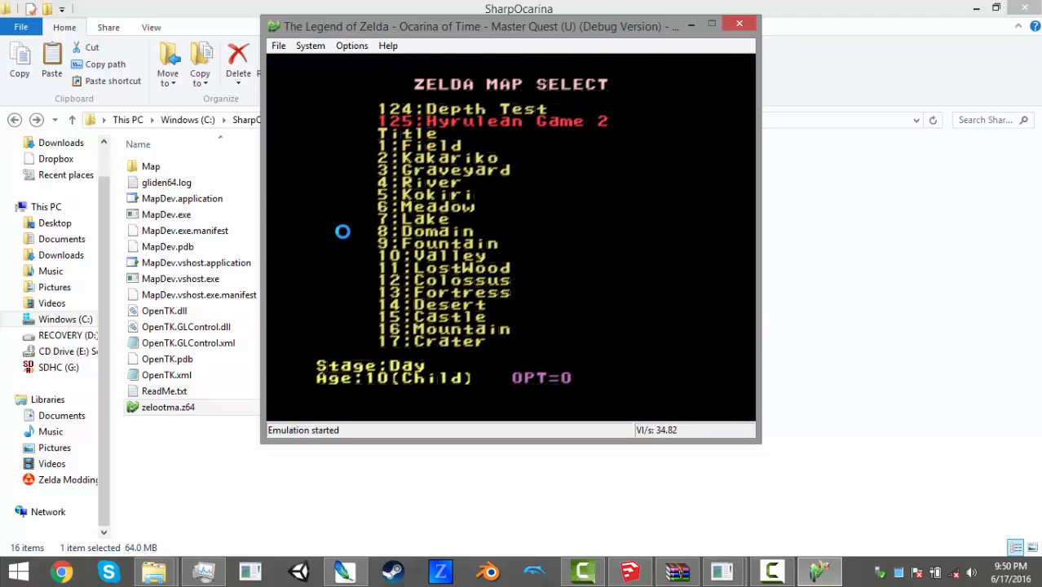
{"action": "key", "text": "Up"}
{"action": "key", "text": "Up"}
{"action": "key", "text": "Up"}
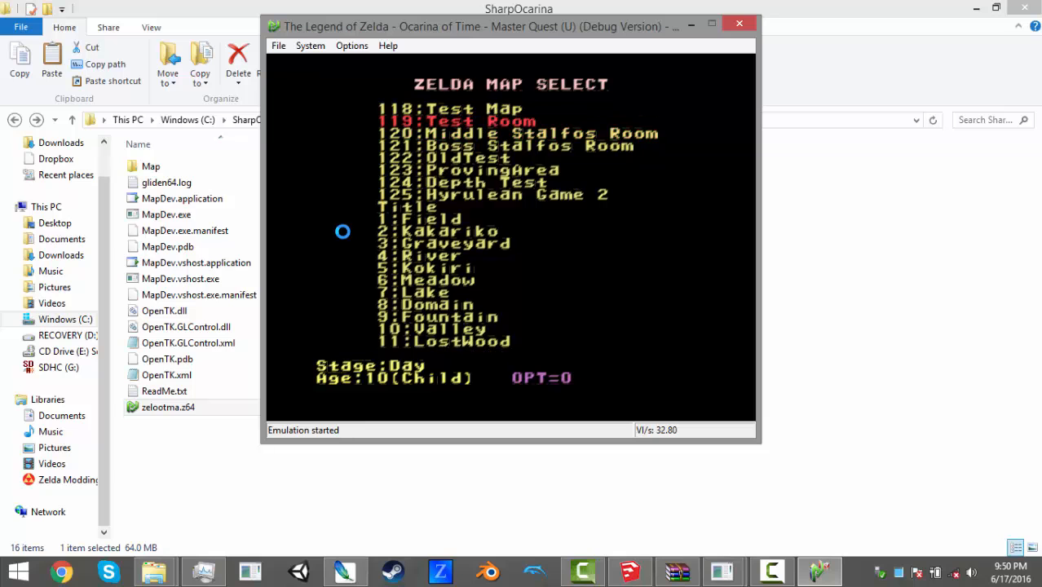
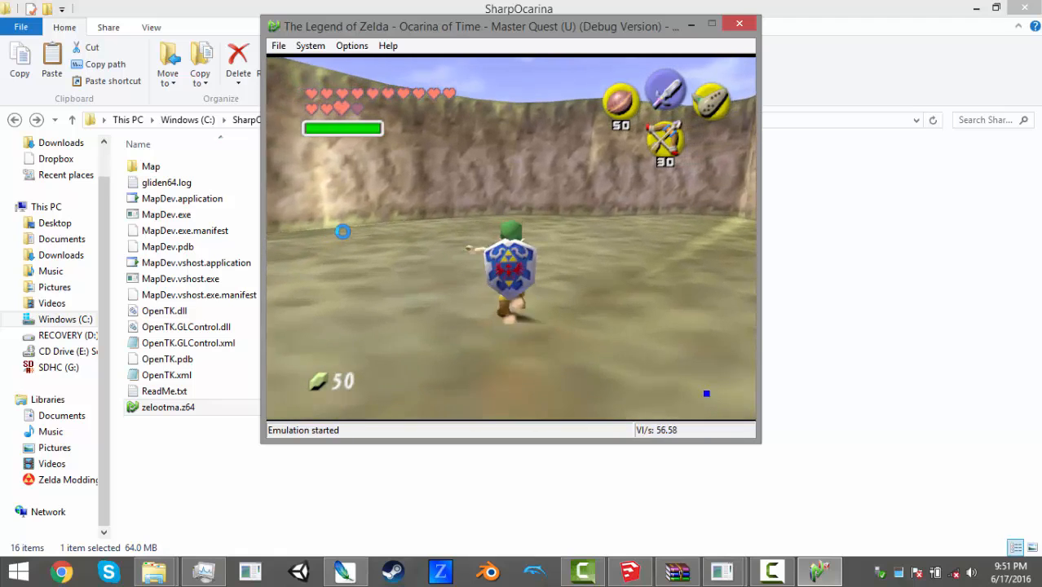
Run and roll Link around the injected map to check its ground, walls and textures in the game
{"action": "key", "text": "Up"}
{"action": "key", "text": "Right"}
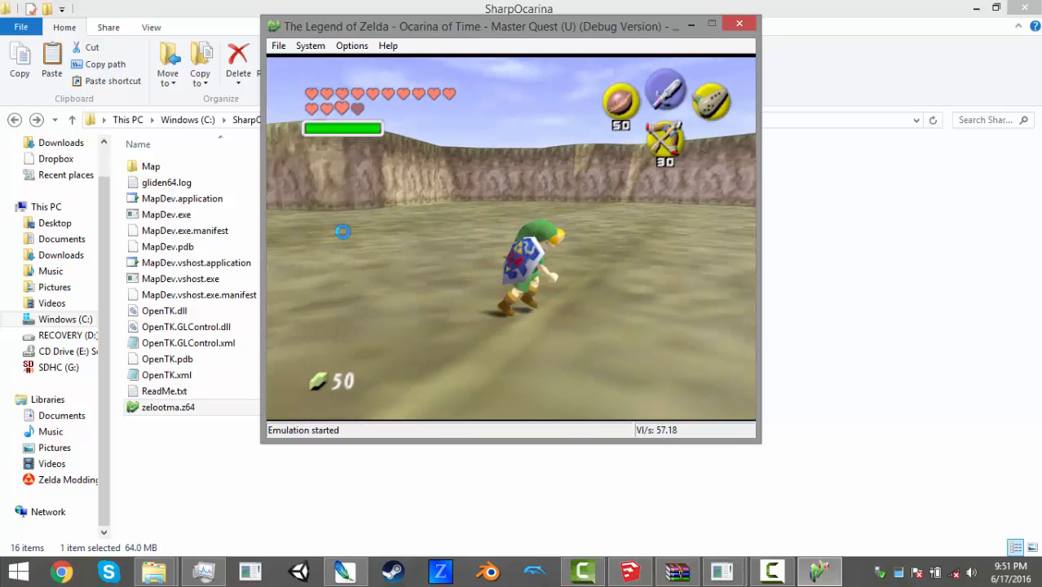
{"action": "key", "text": "Up"}
{"action": "key", "text": "x"}
{"action": "key", "text": "x"}
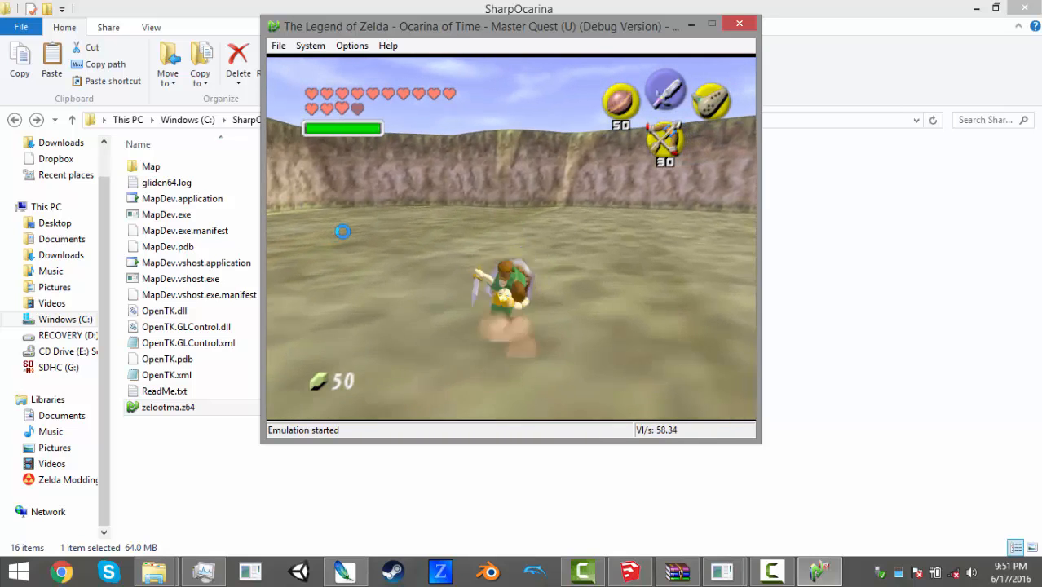
{"action": "key", "text": "x"}
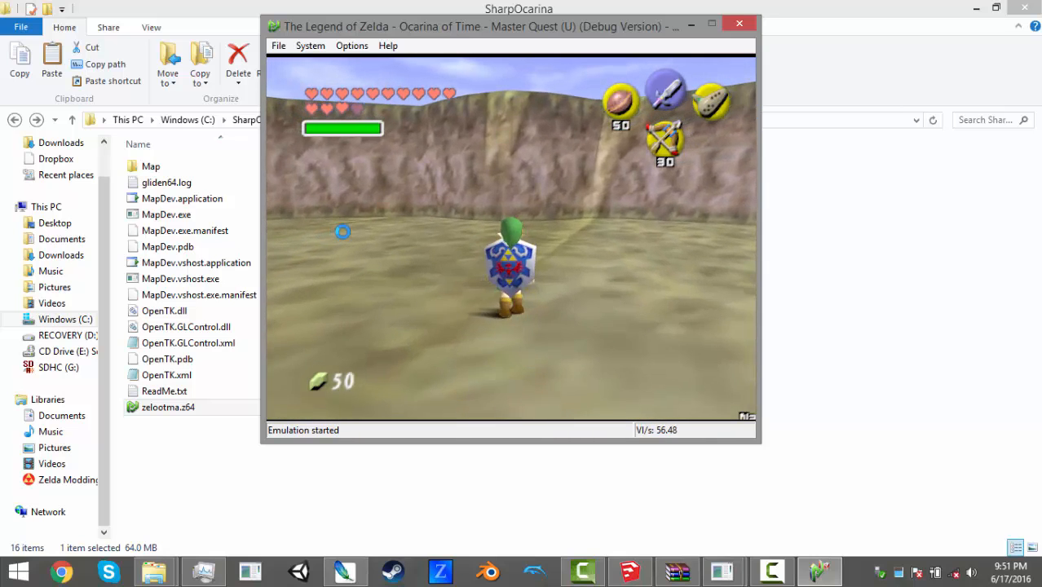
{"action": "key", "text": "Down"}
{"action": "key", "text": "Up"}
{"action": "key", "text": "Down"}
{"action": "key", "text": "Right"}
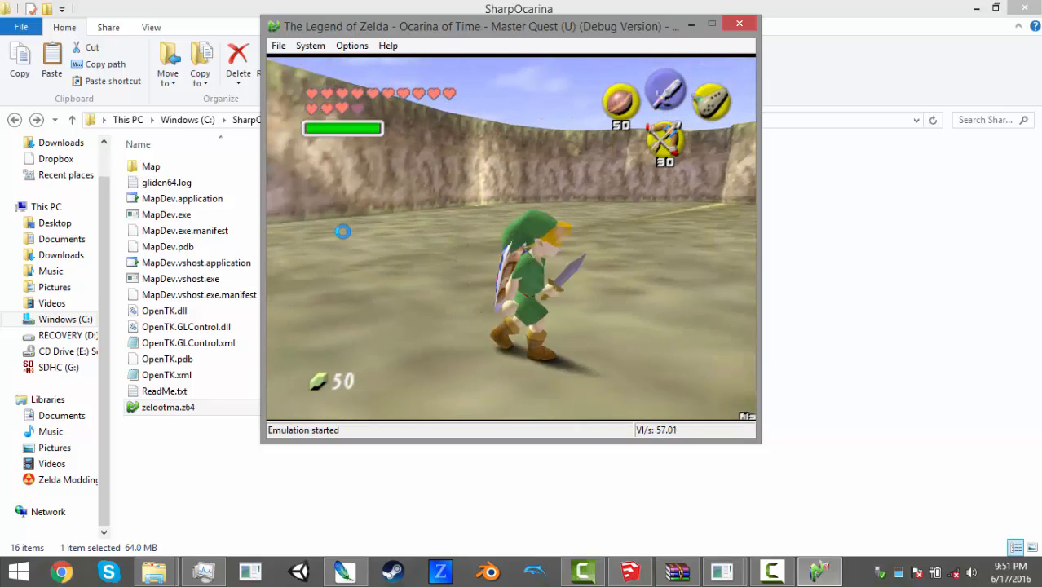
Turn Link around and try his sword moves inside the injected map
{"action": "key", "text": "Down"}
{"action": "key", "text": "c"}
{"action": "key", "text": "c"}
{"action": "key", "text": "c"}
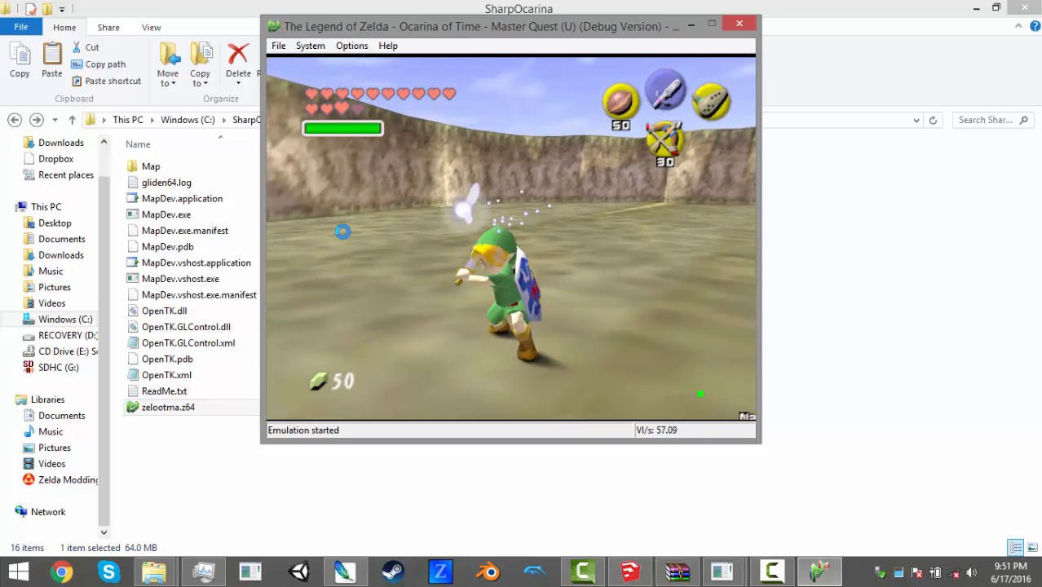
{"action": "key", "text": "c"}
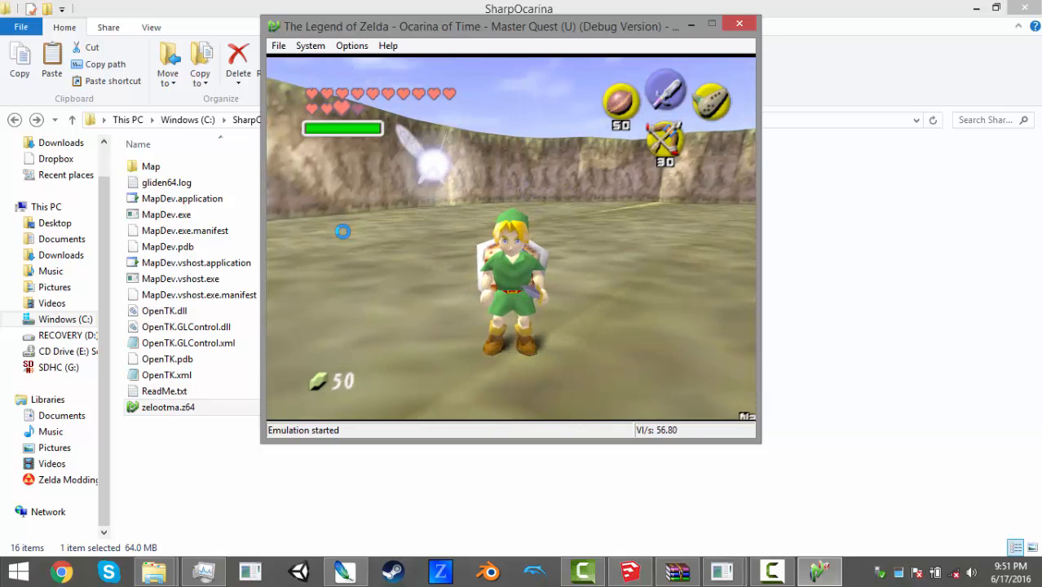
{"action": "key", "text": "i"}
{"action": "key", "text": "c"}
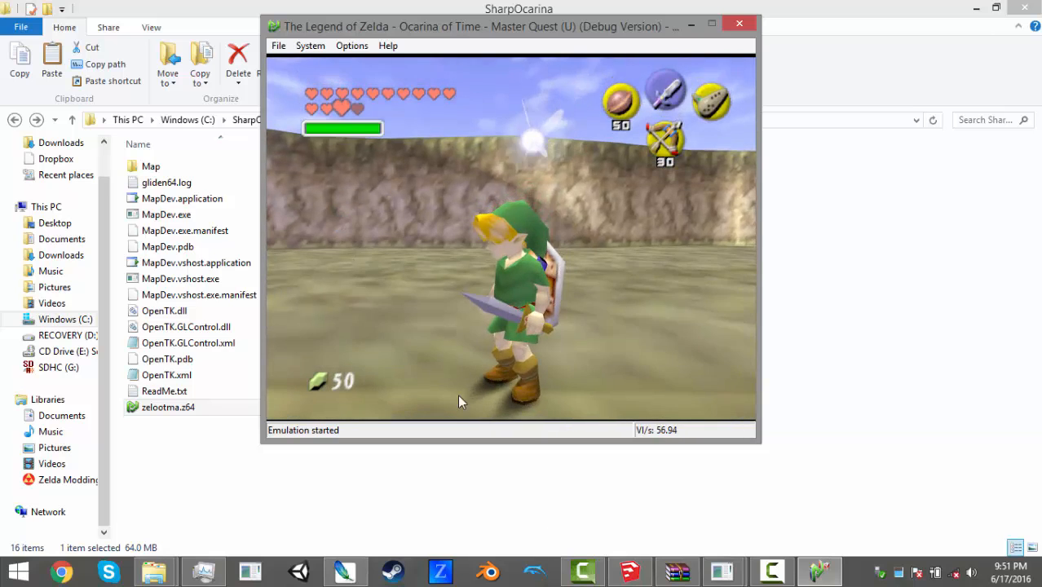
{"action": "left_click", "coordinate": [771, 571]}
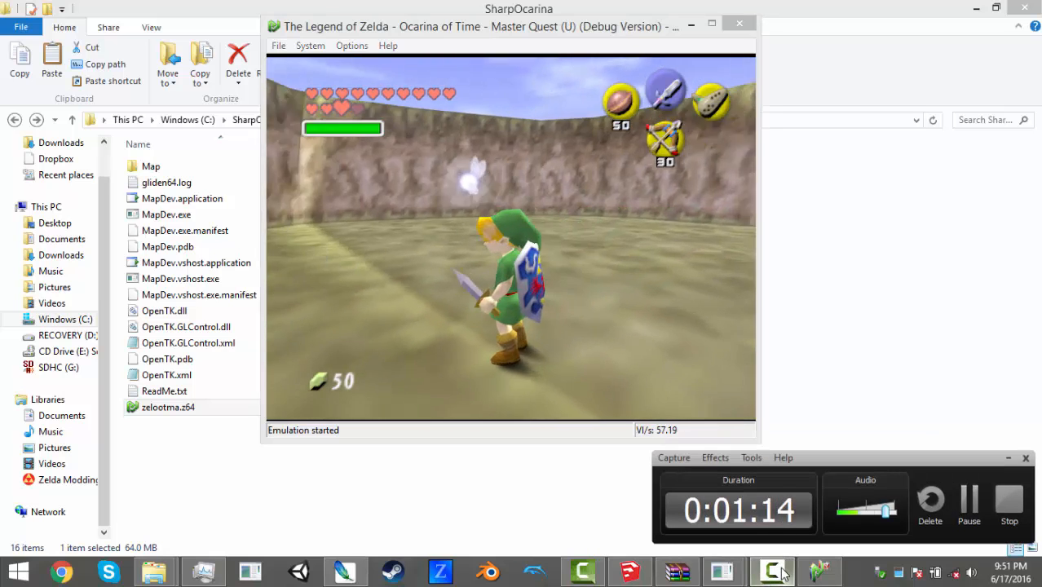